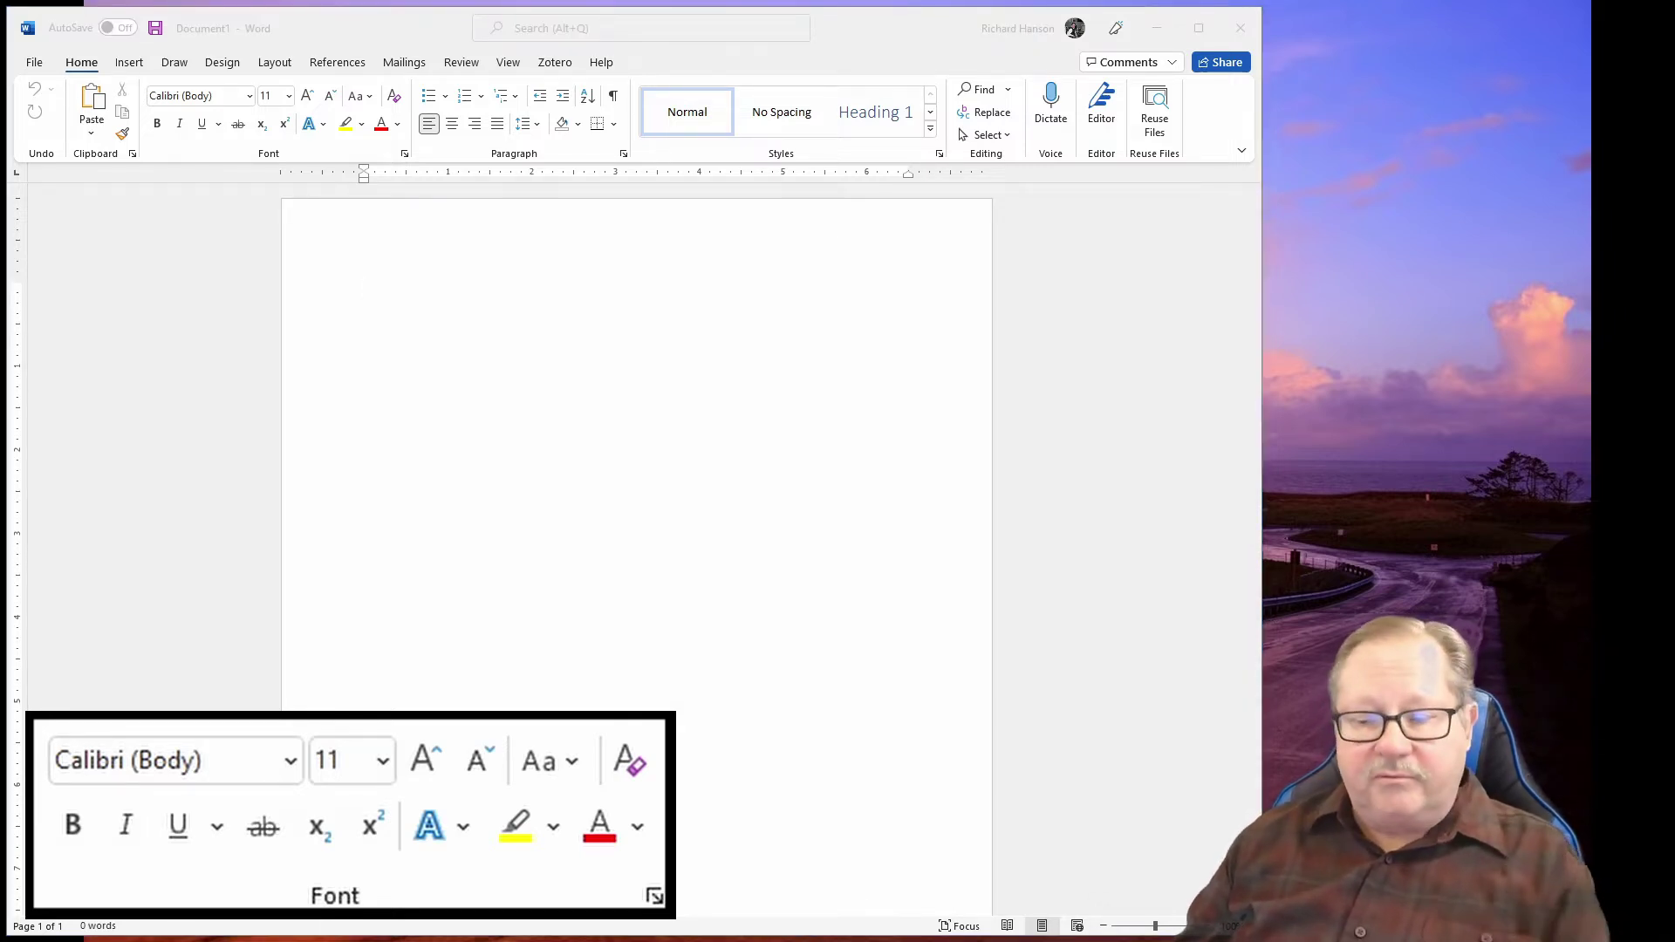
Step: Type 'Serif Times New Roman' on the page and set that line in Times New Roman
click(720, 258)
text(Serif Times New Roman)
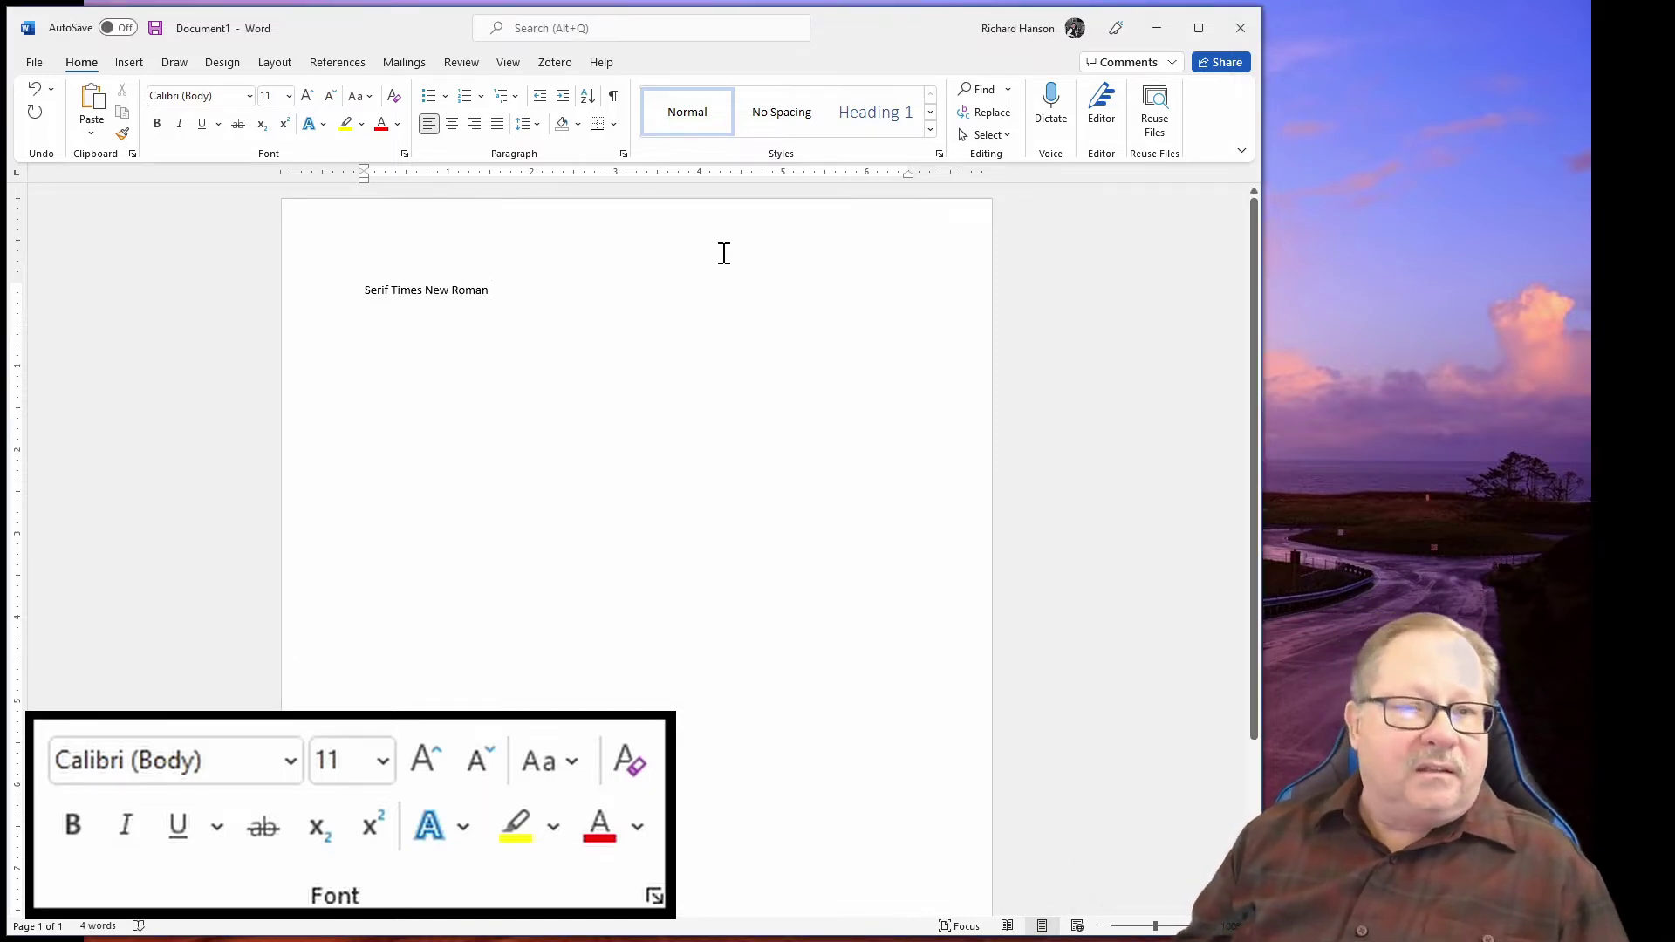
drag(561, 293, 249, 294)
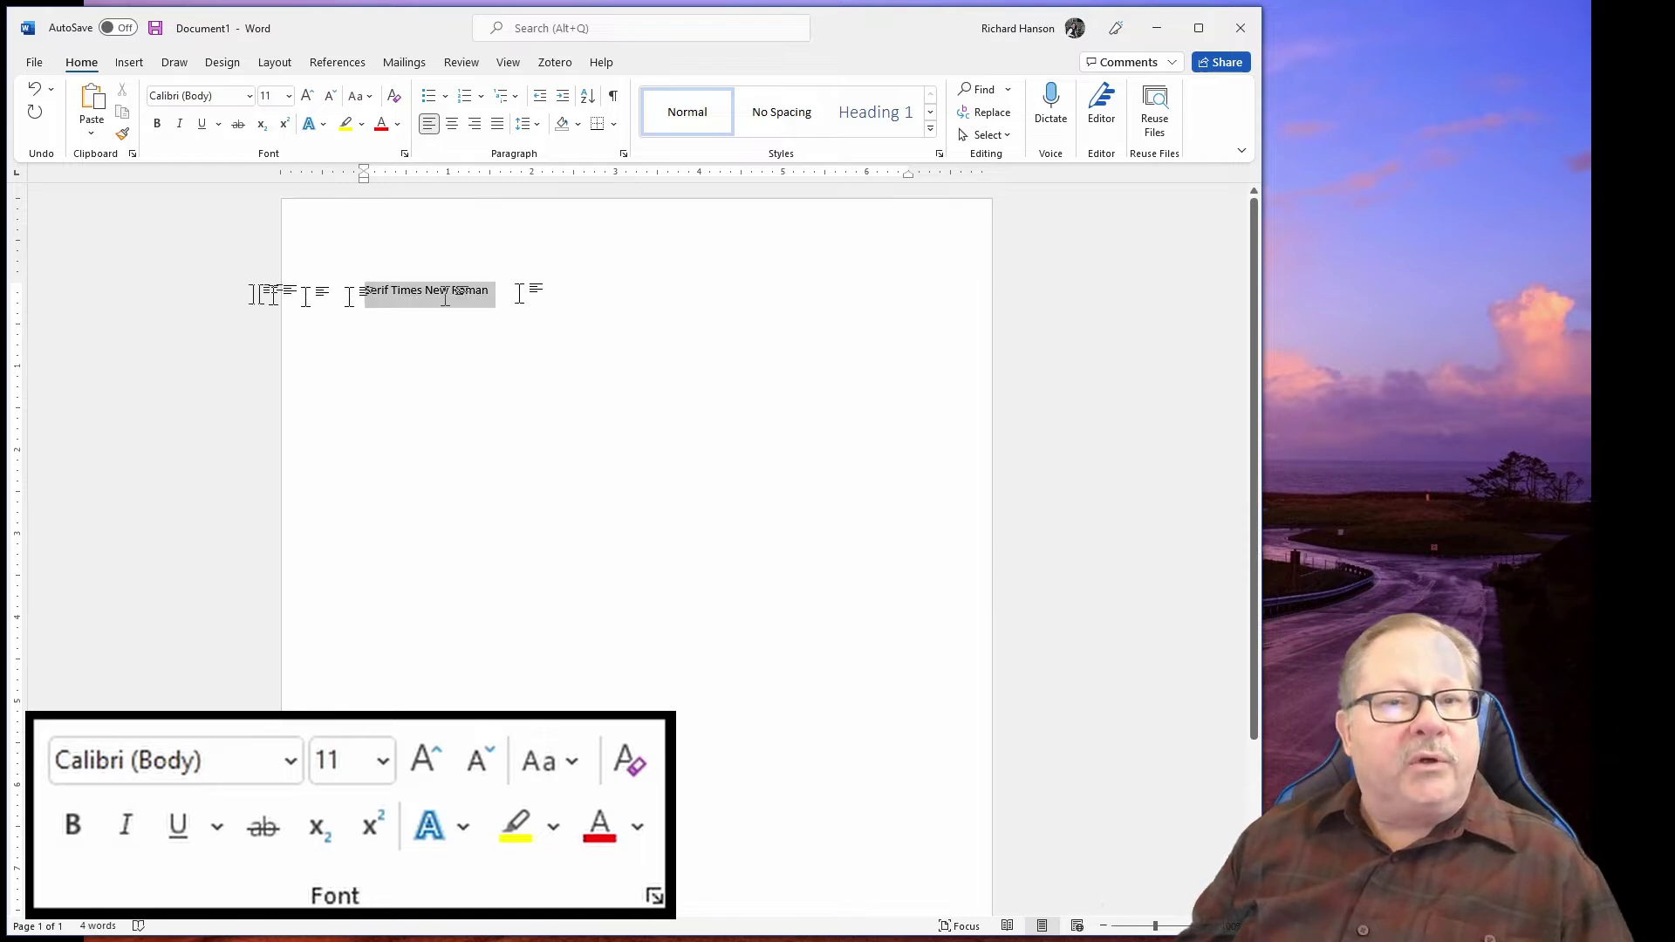
click(250, 96)
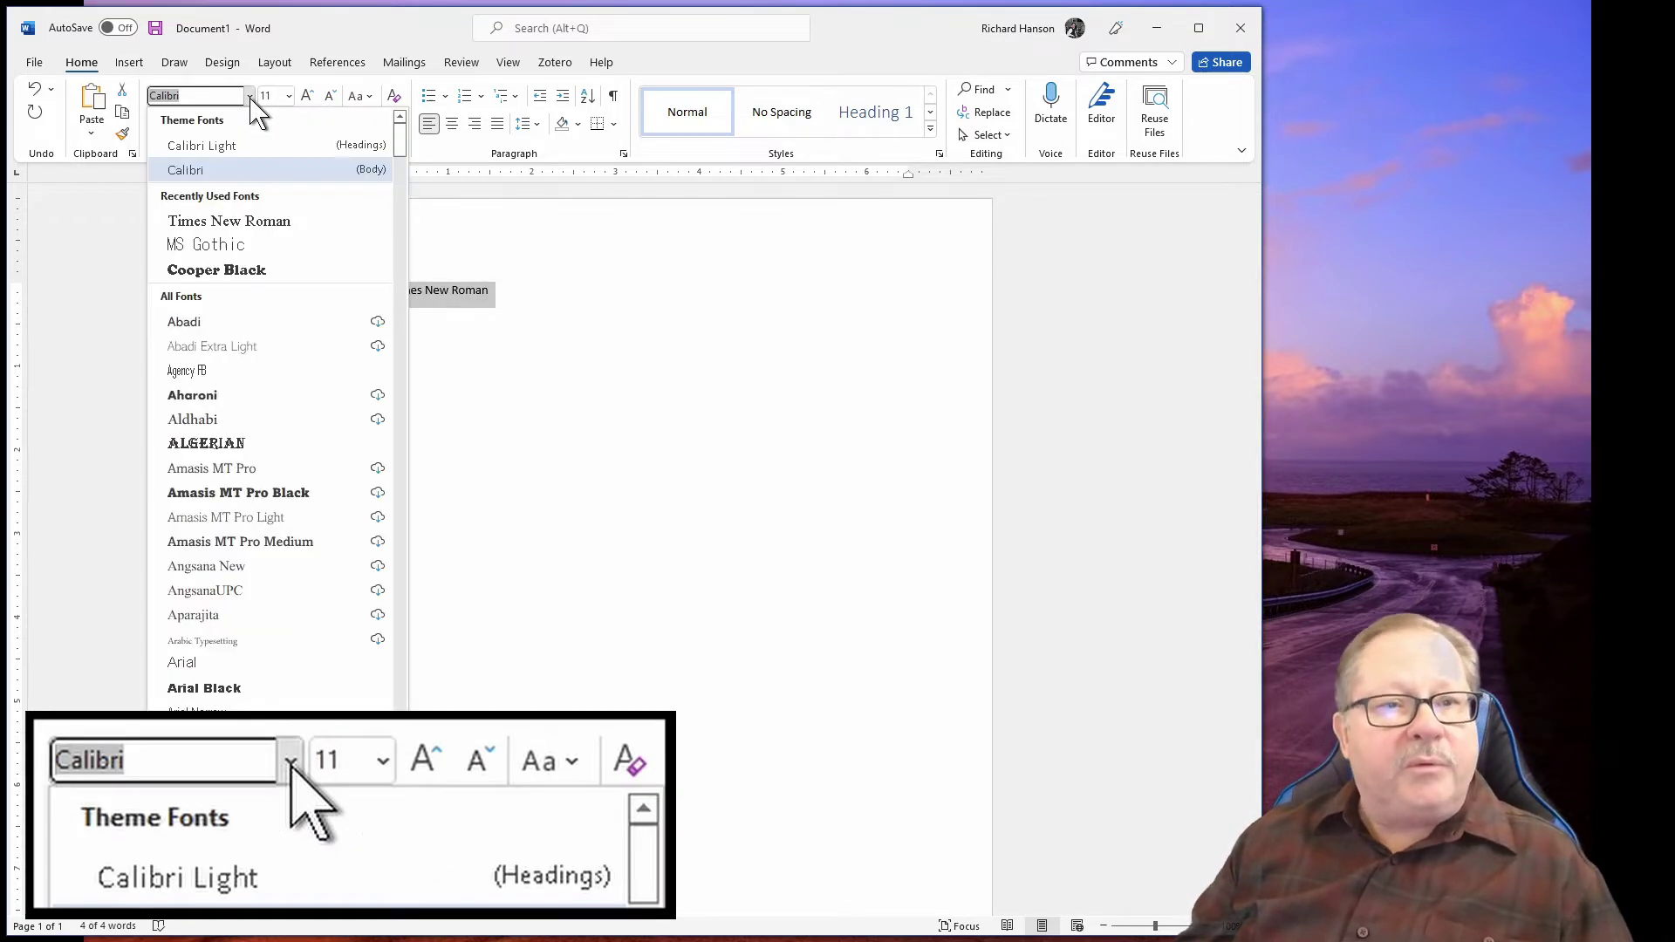
click(229, 221)
click(431, 417)
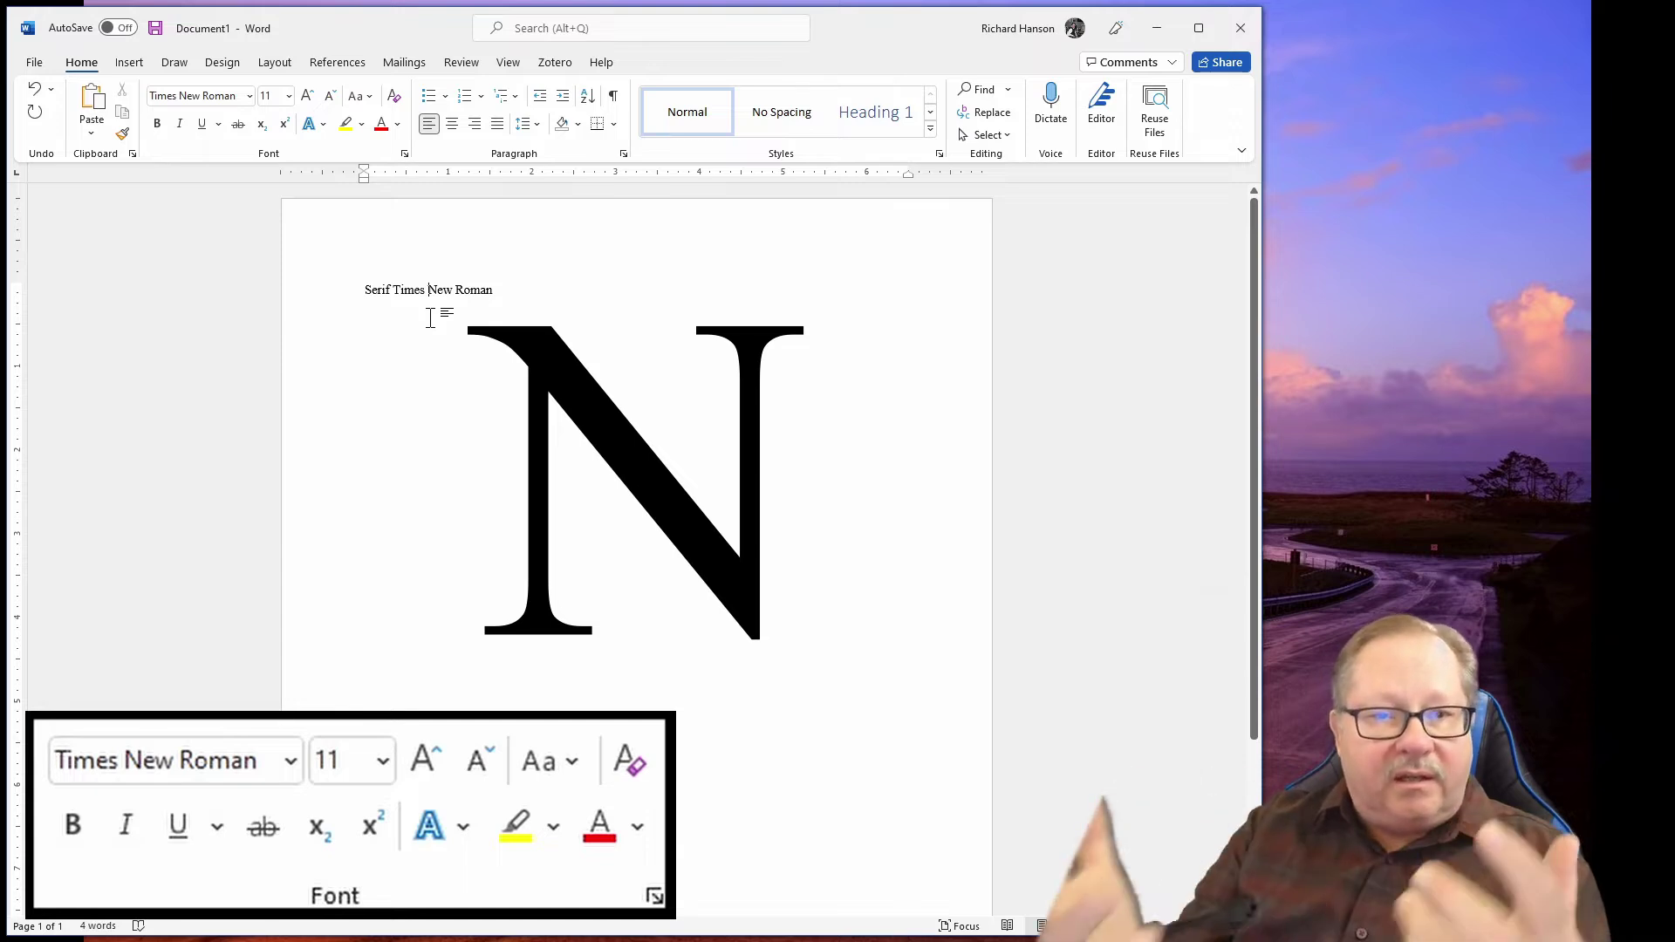
Step: Delete the stray large letters left after the line
key(BackSpace)
text(I)
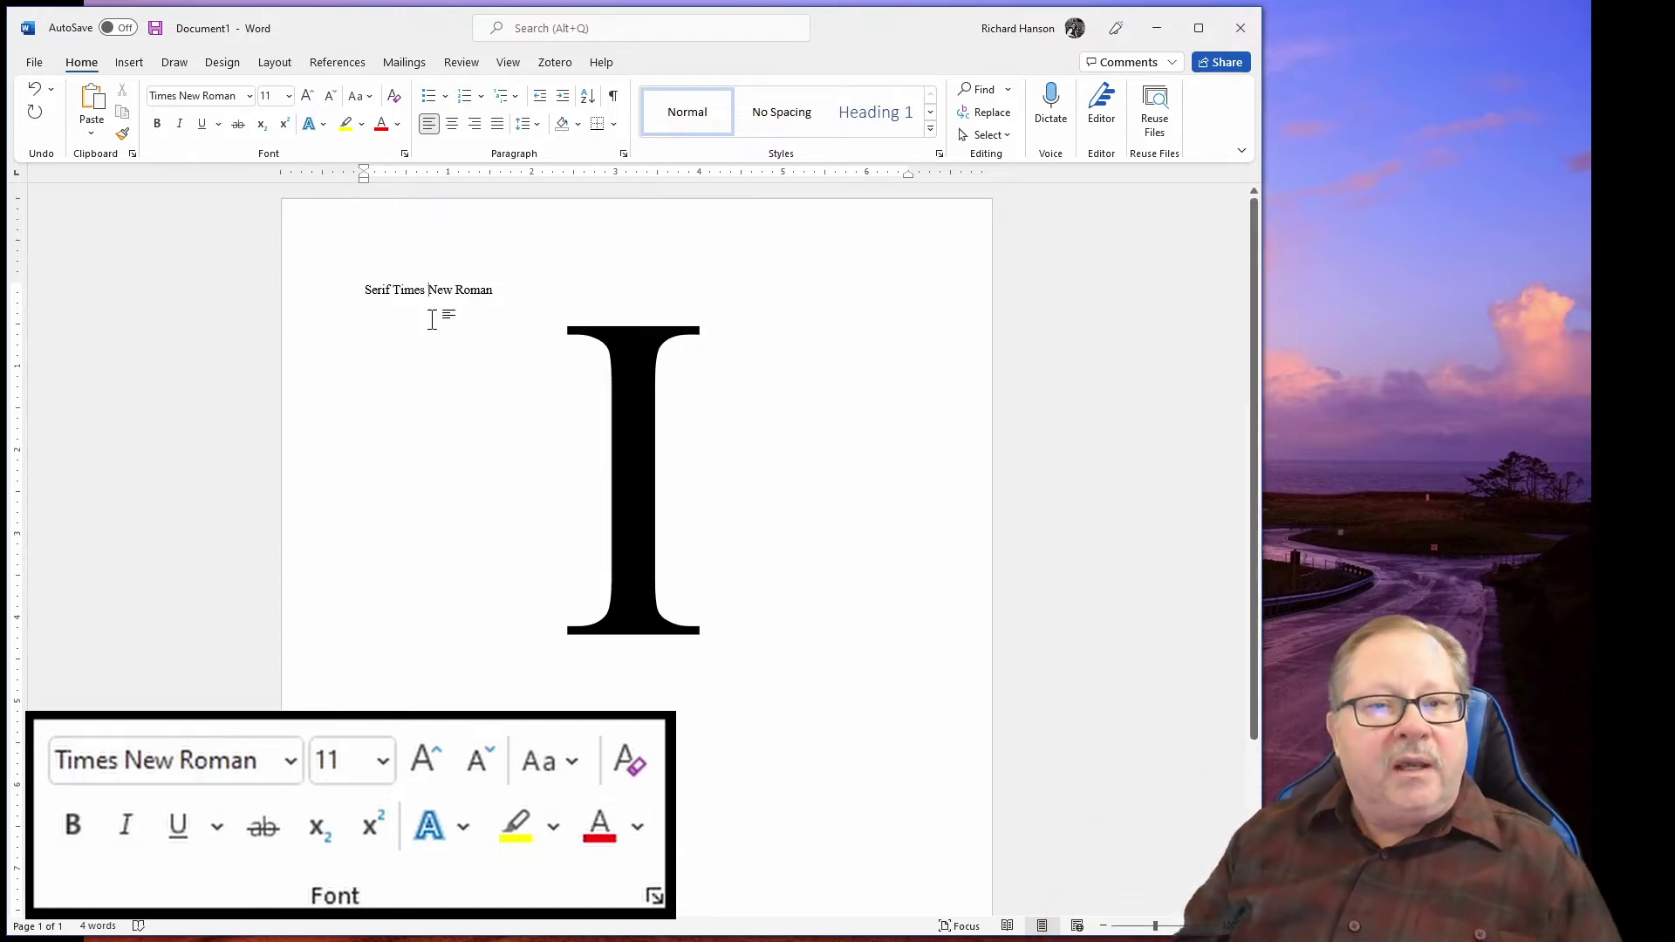
key(BackSpace)
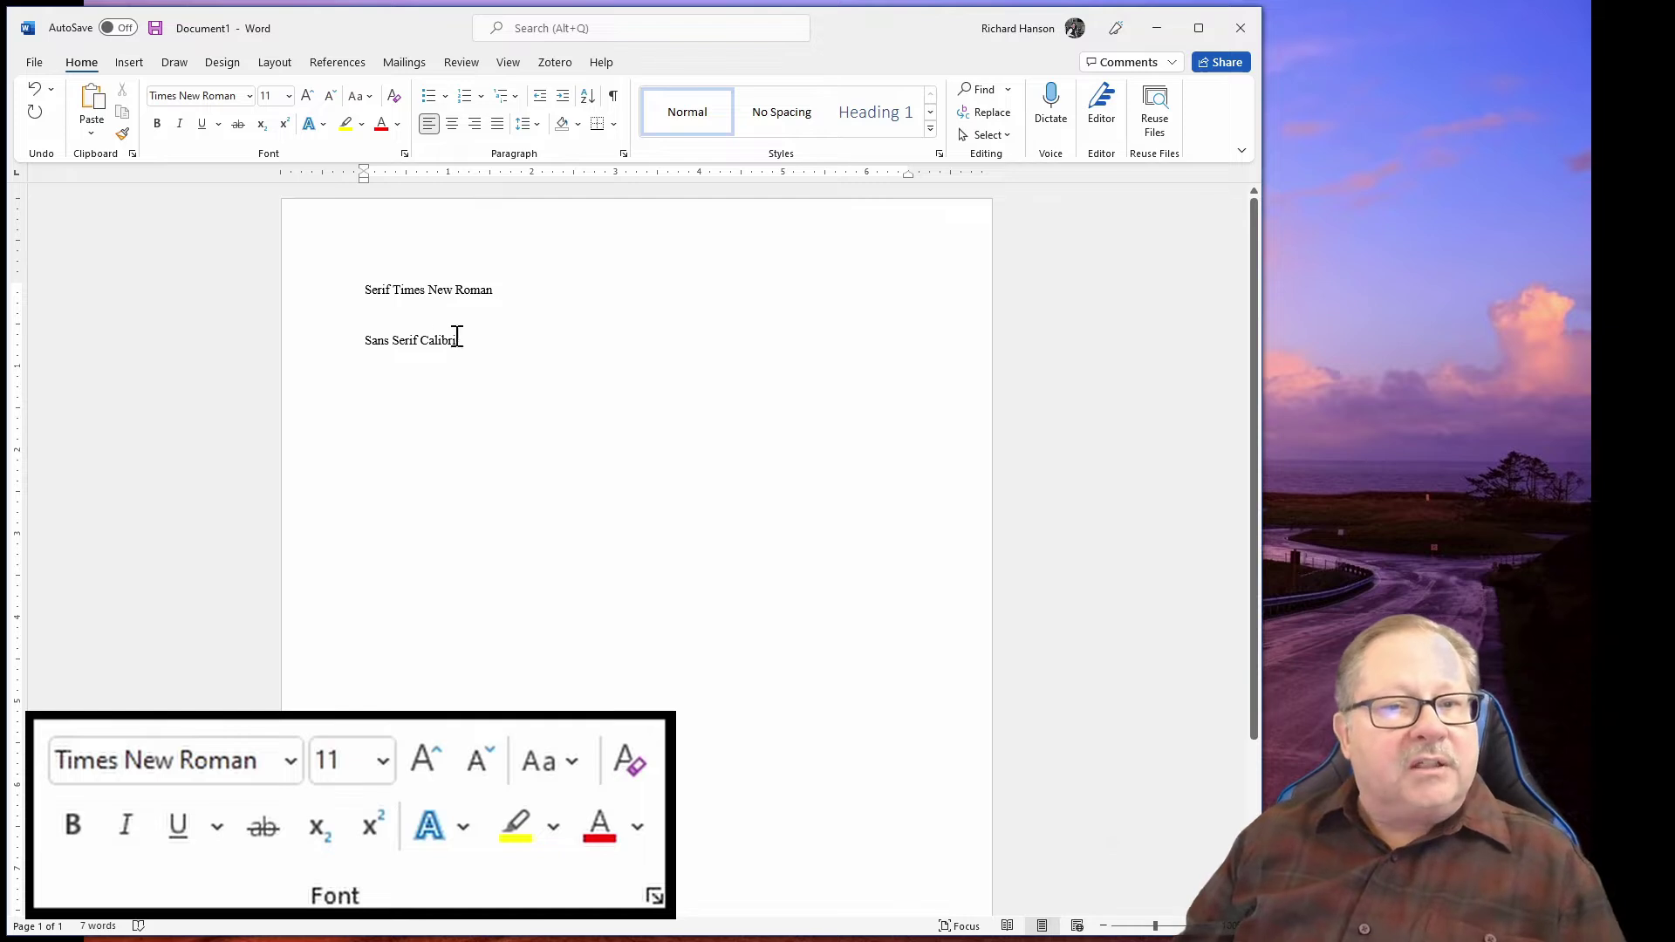
Step: Set the 'Sans Serif Calibri' line in the Calibri font
triple_click(385, 338)
click(249, 96)
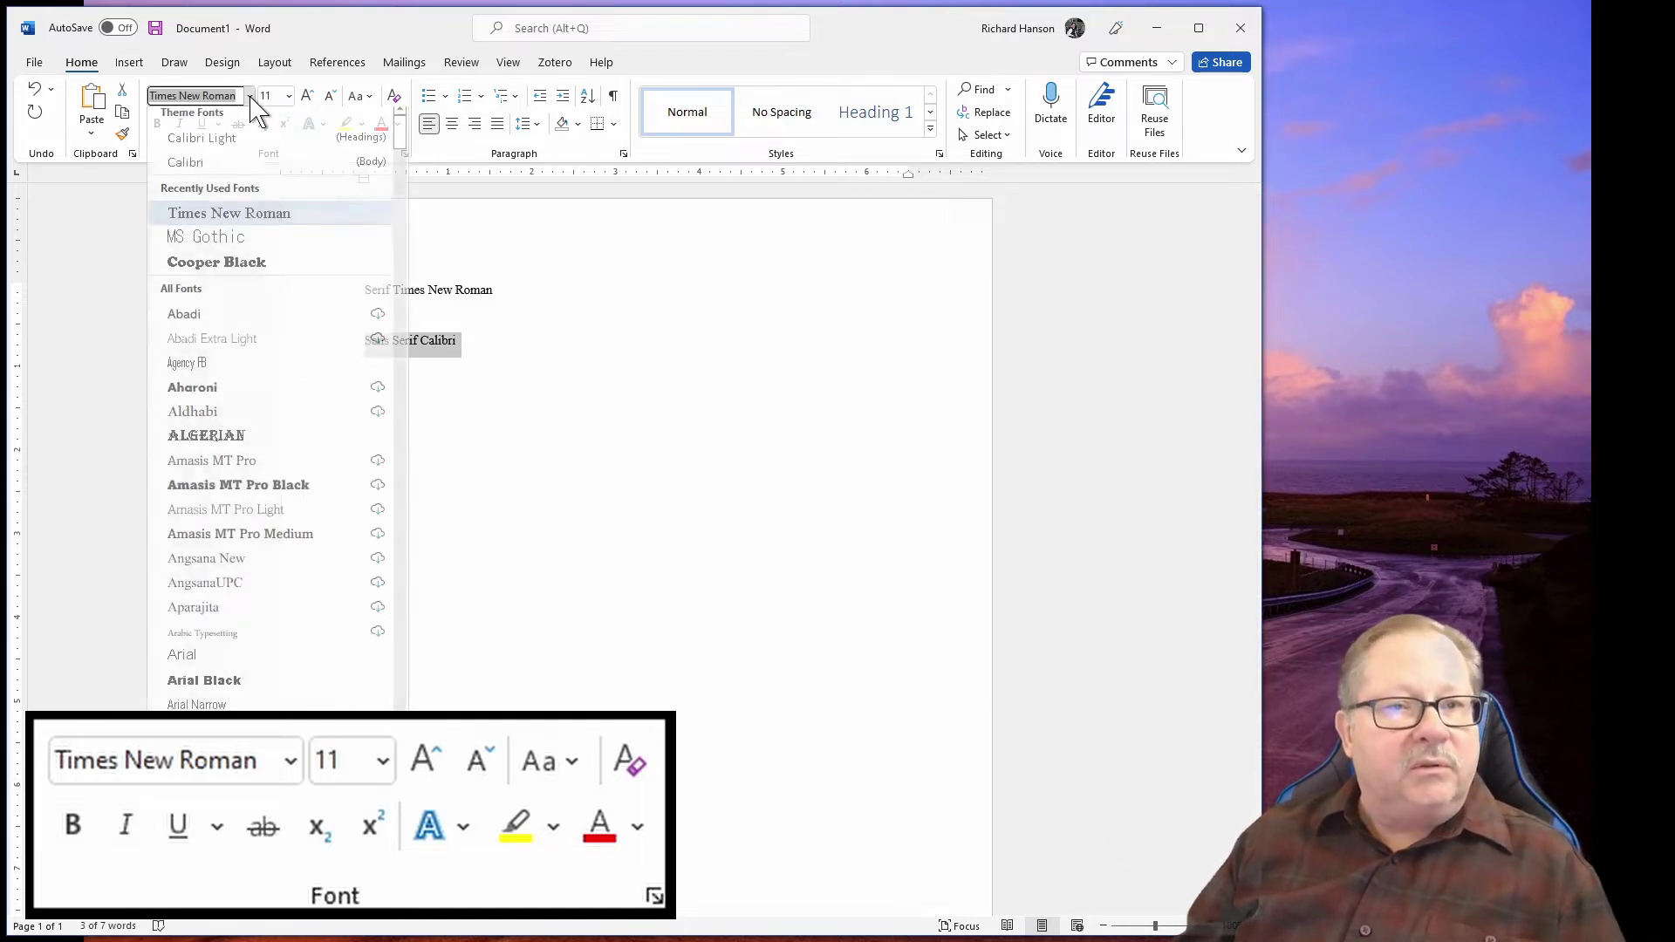
click(230, 169)
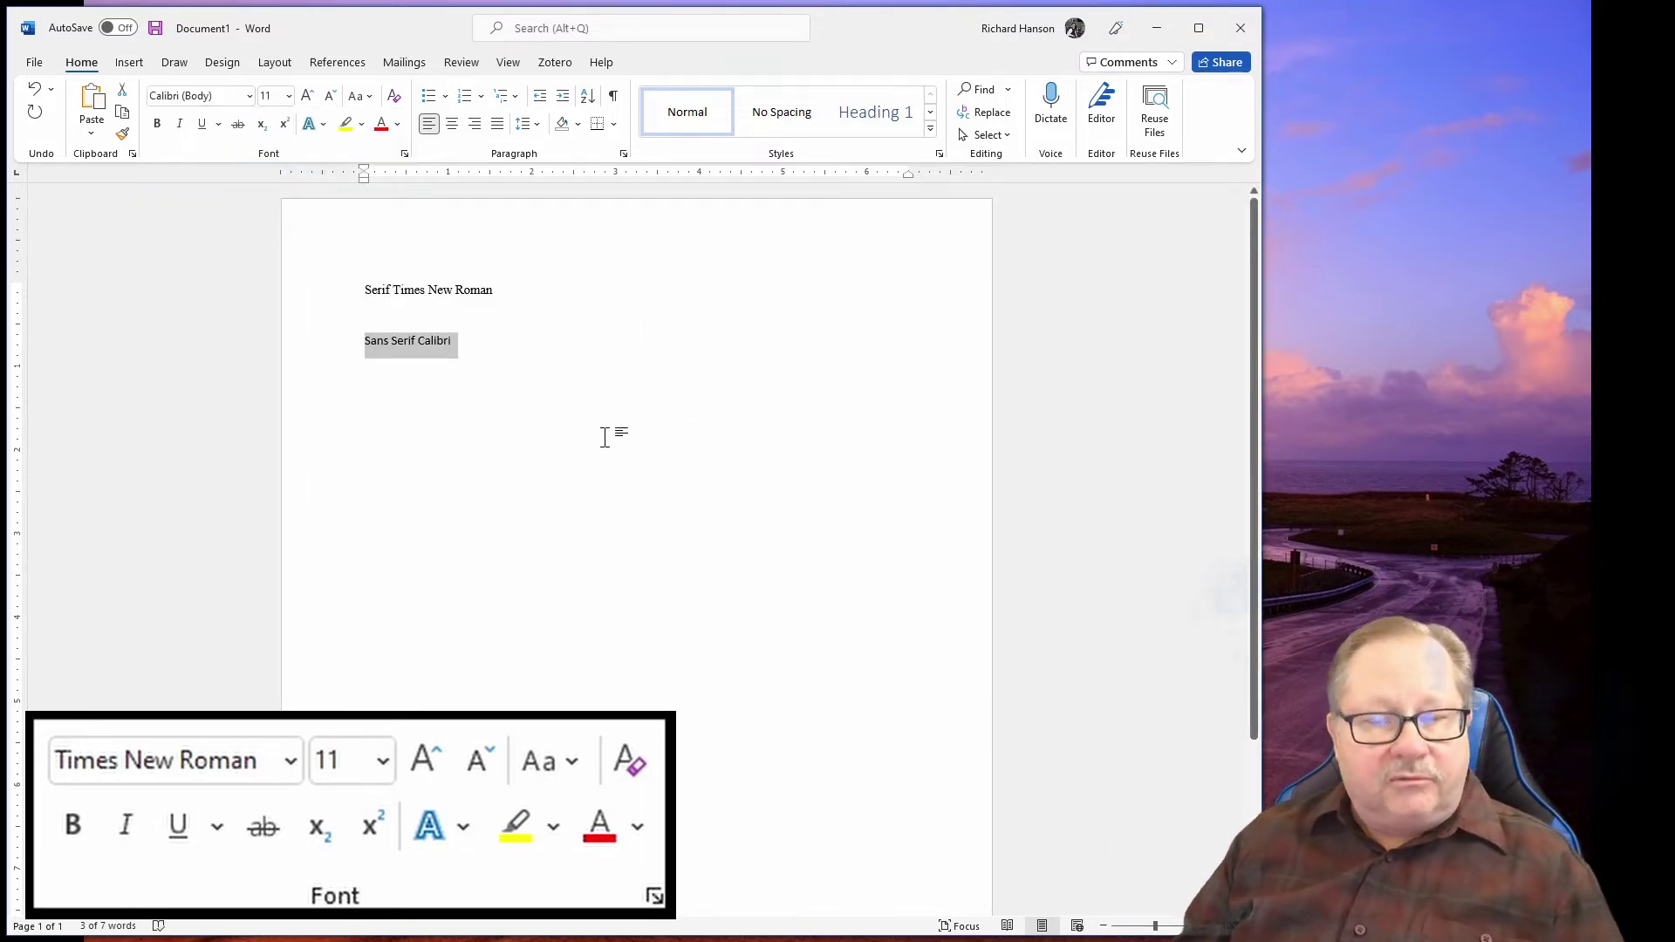
click(433, 582)
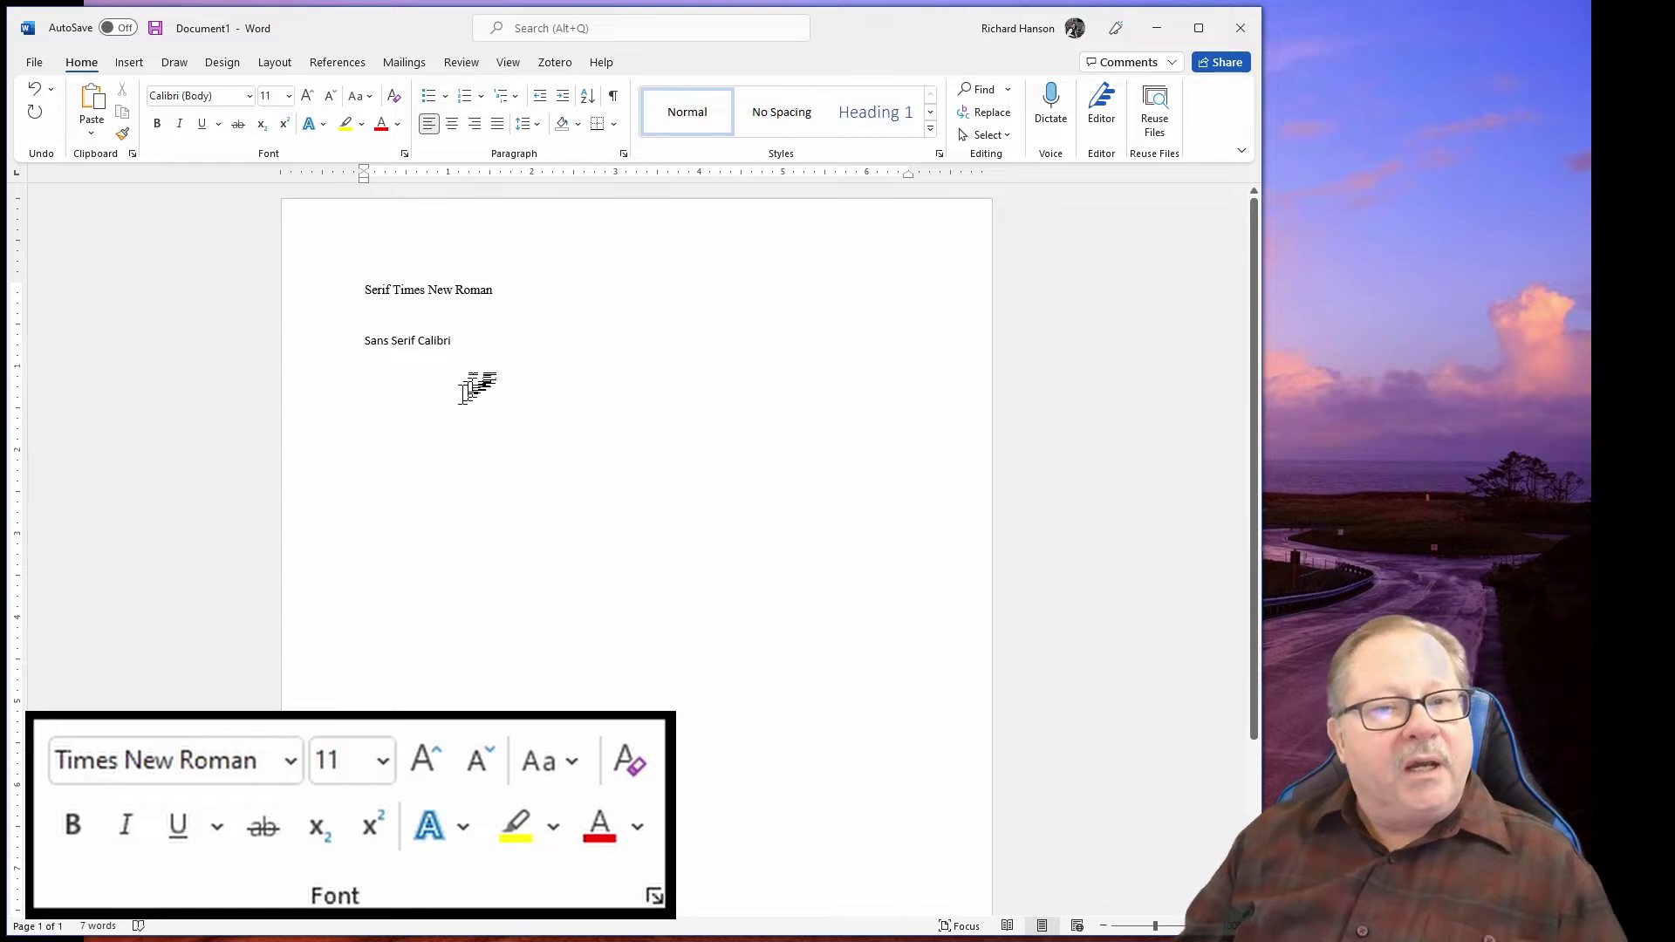
Step: Enlarge both sample lines to 36 pt
drag(341, 342, 321, 297)
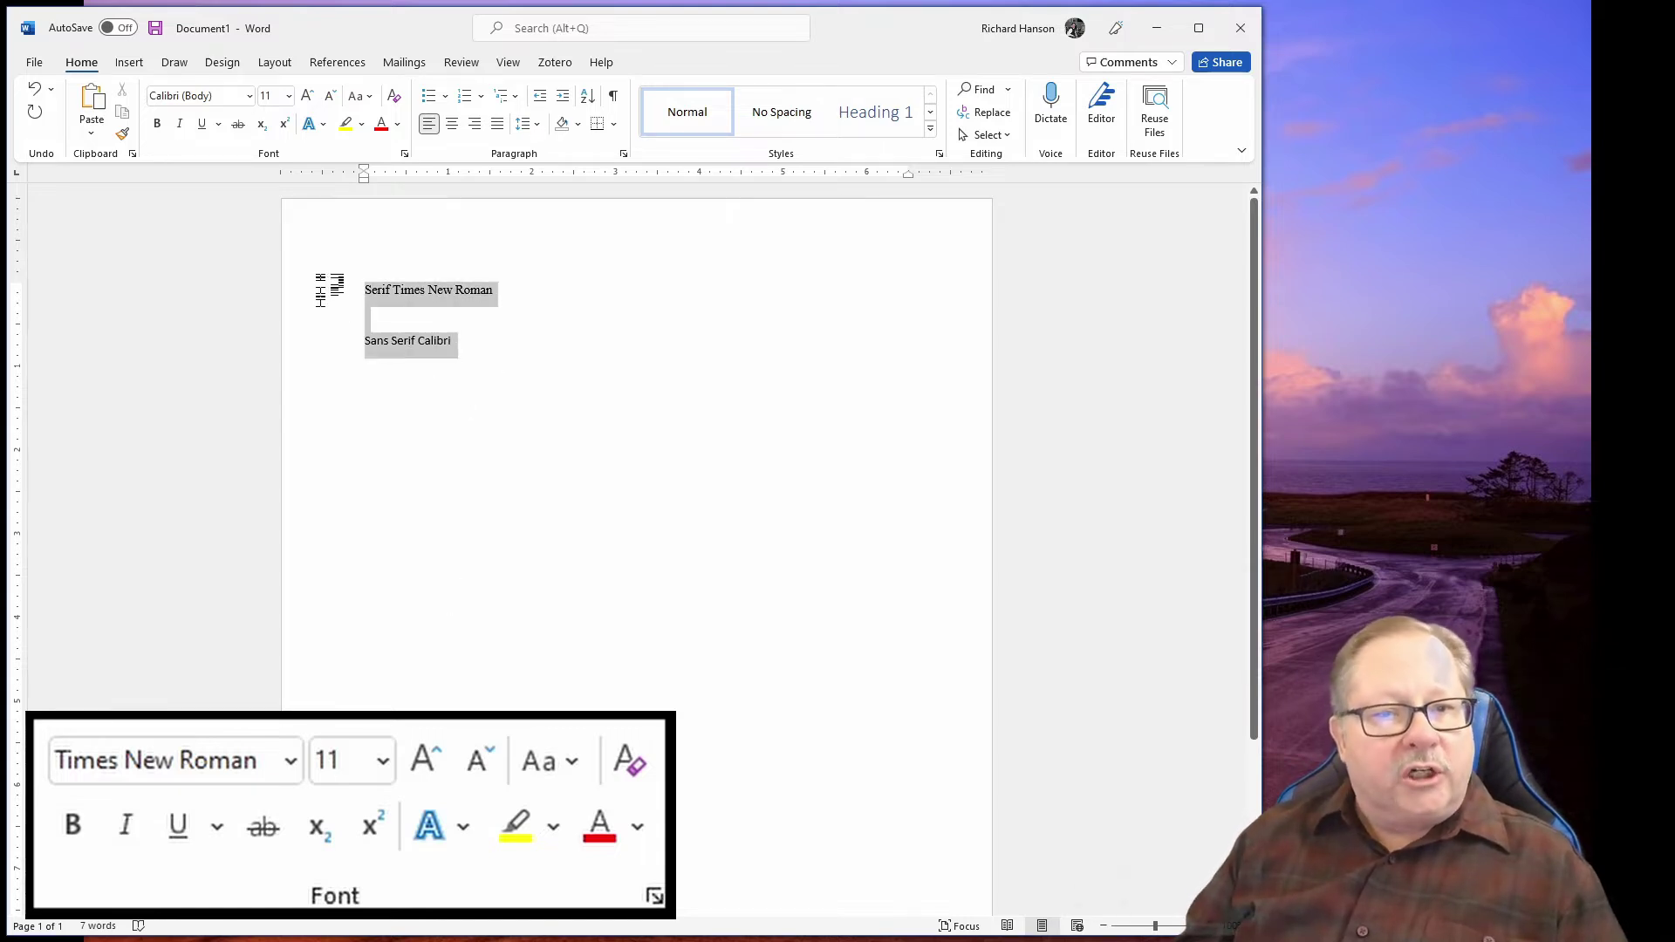
click(289, 96)
click(274, 379)
click(375, 370)
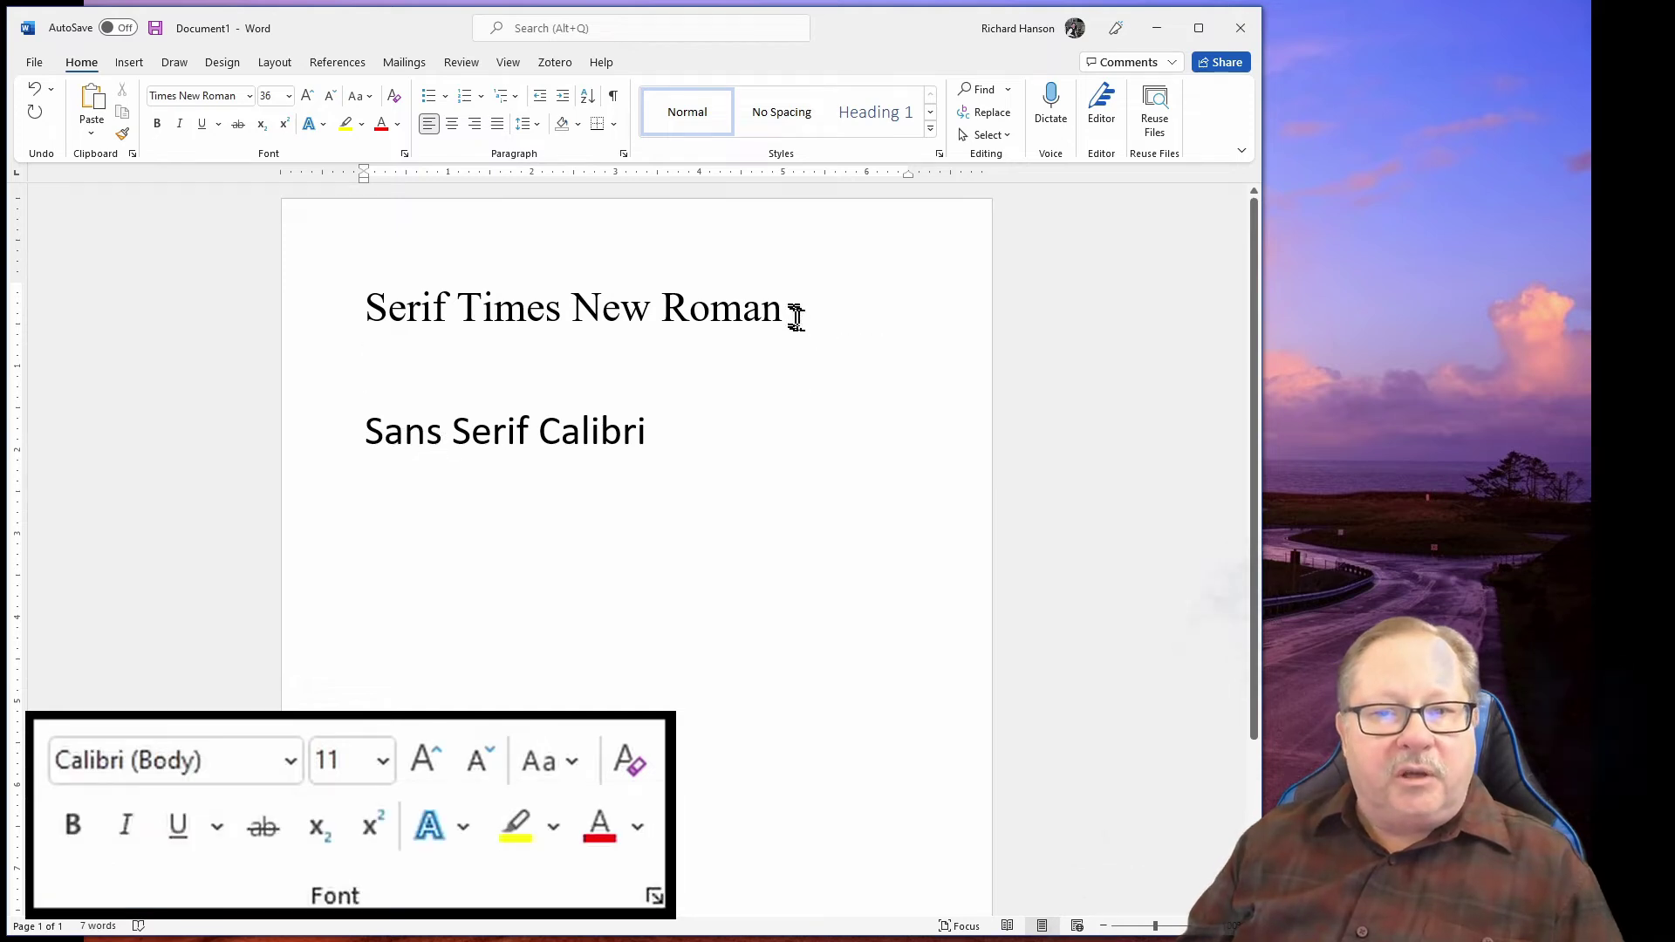
drag(789, 312, 768, 312)
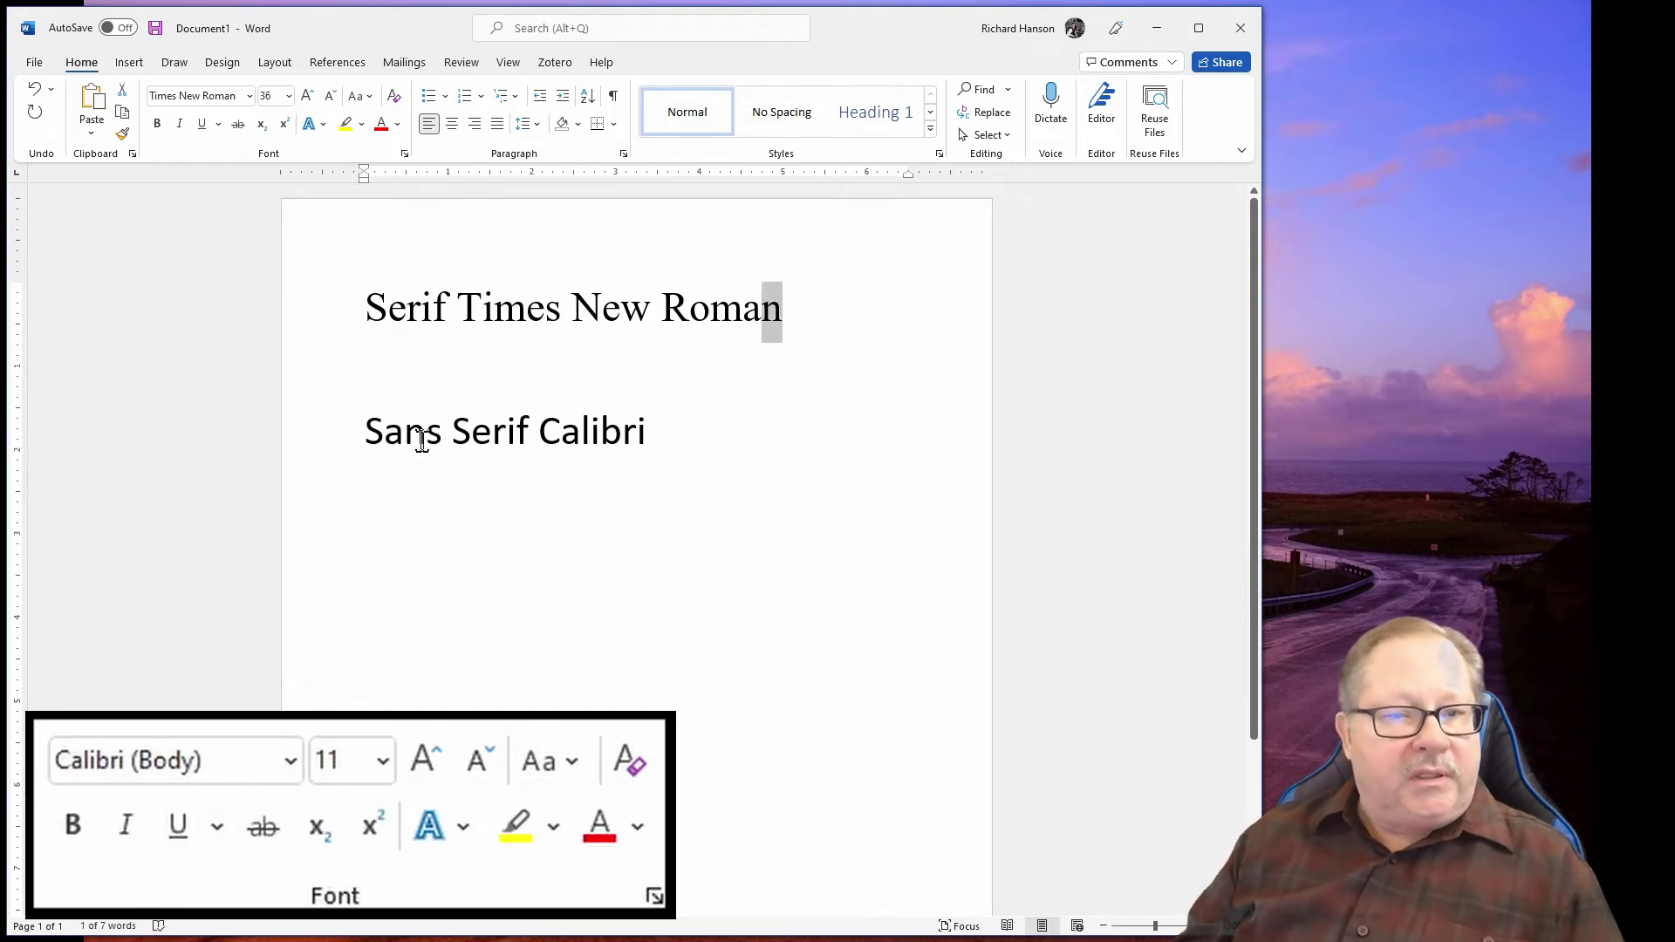
drag(427, 434, 405, 436)
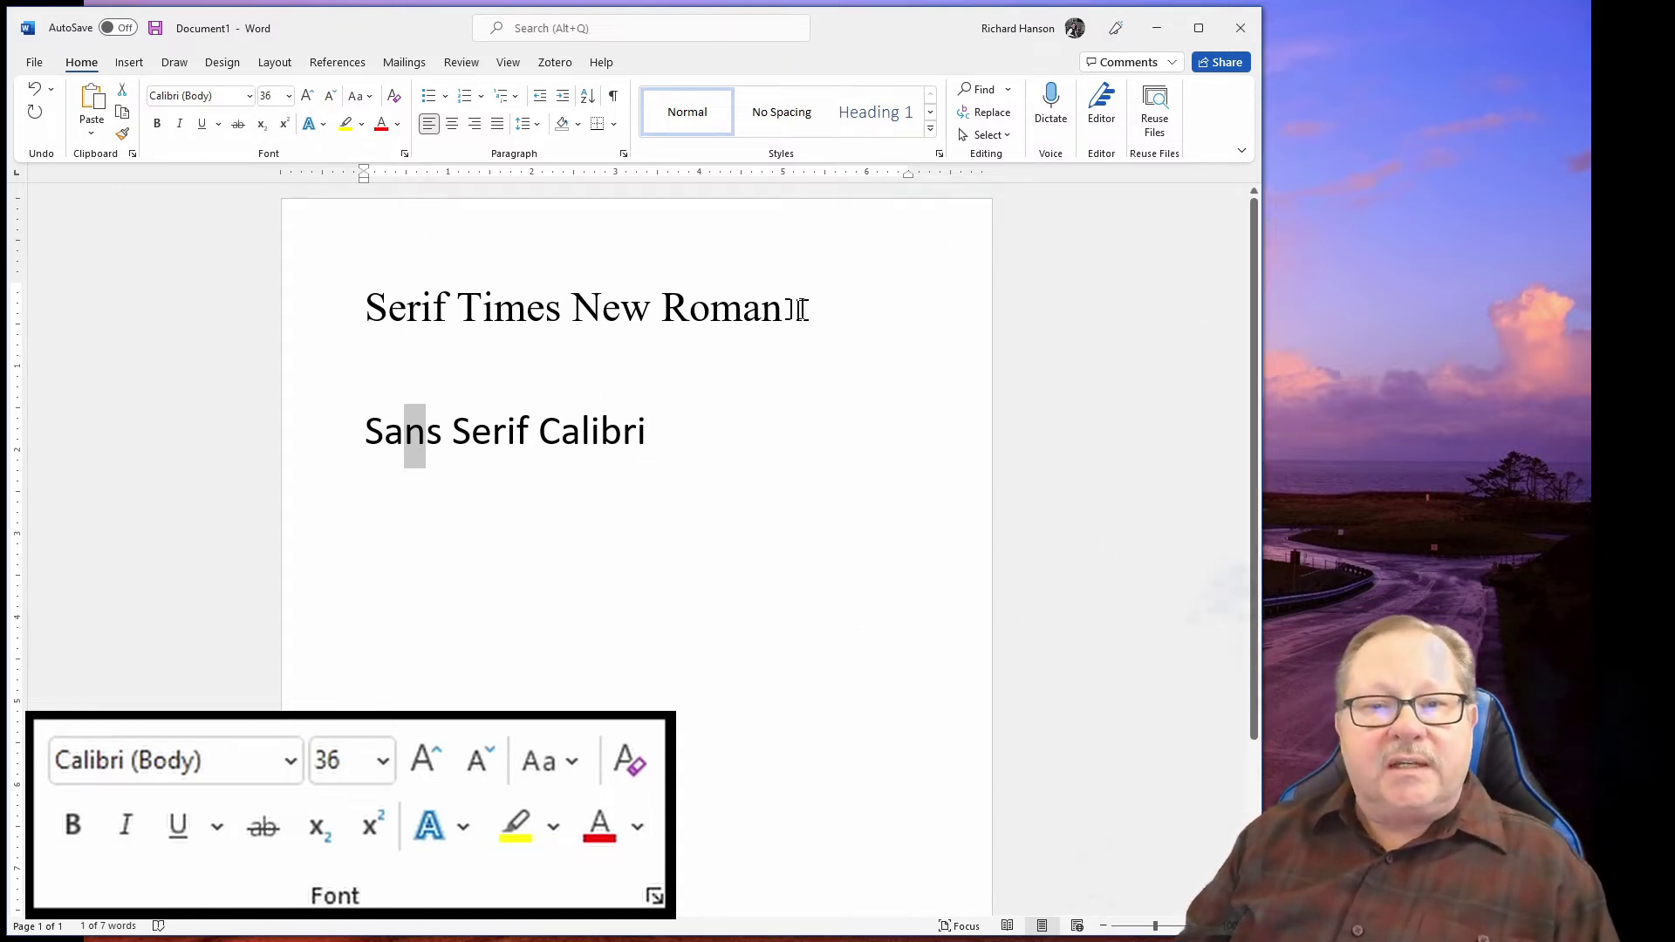
Step: Select the Times New Roman and Calibri sample lines and set them to 72 pt
drag(788, 316, 422, 306)
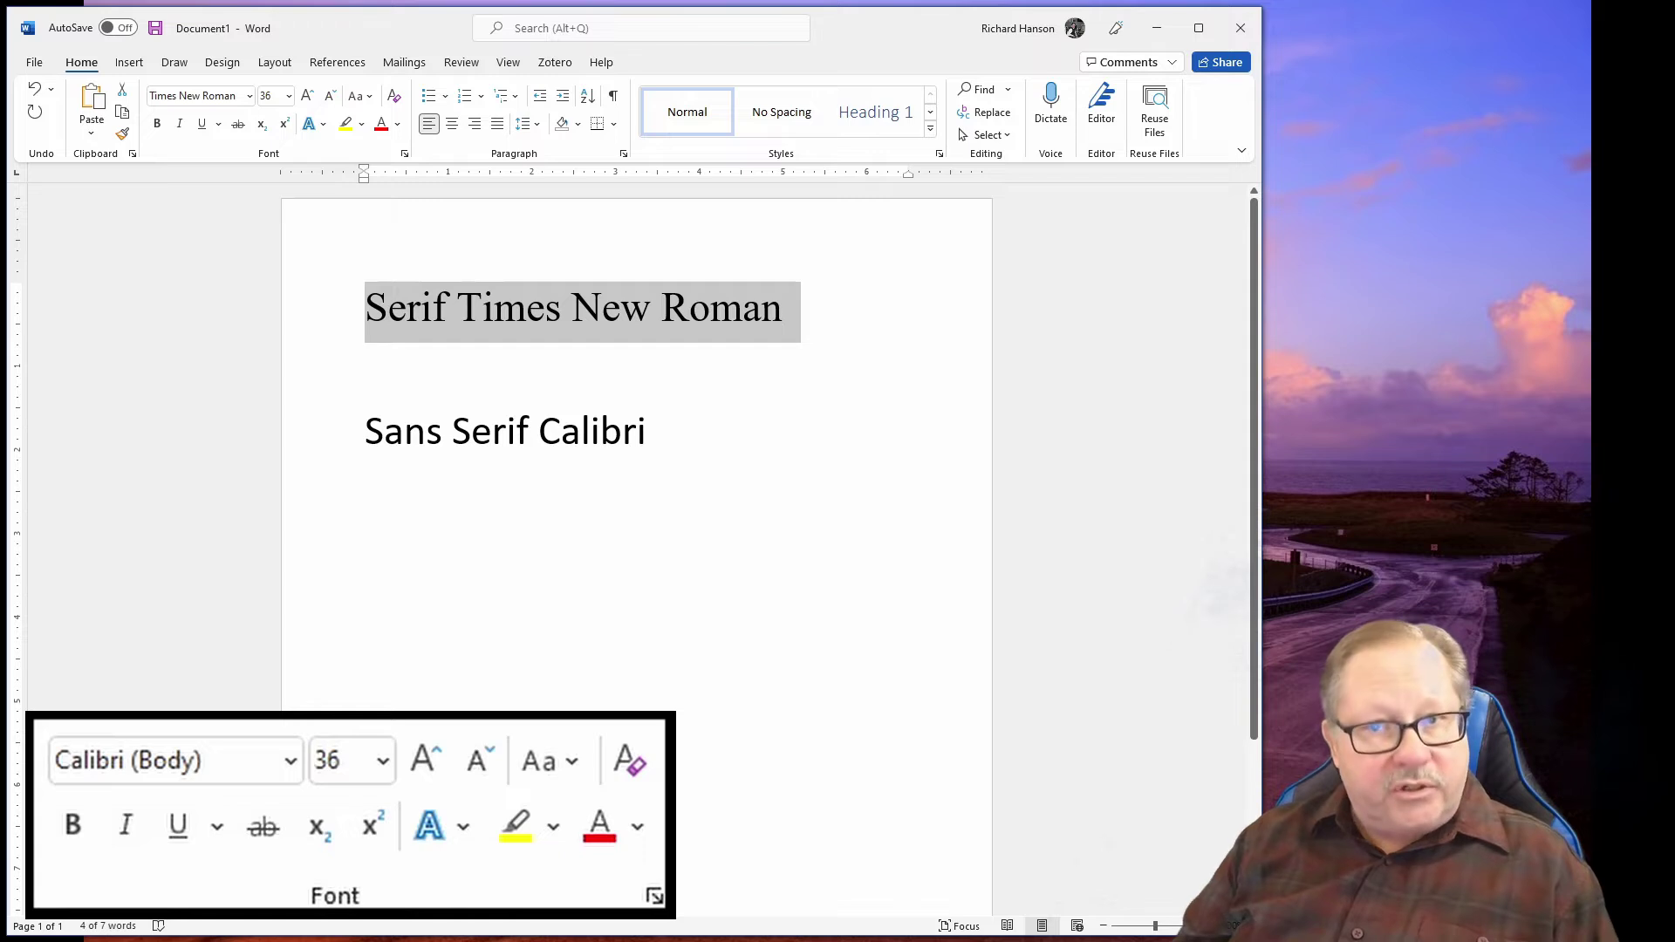
shift+click(743, 448)
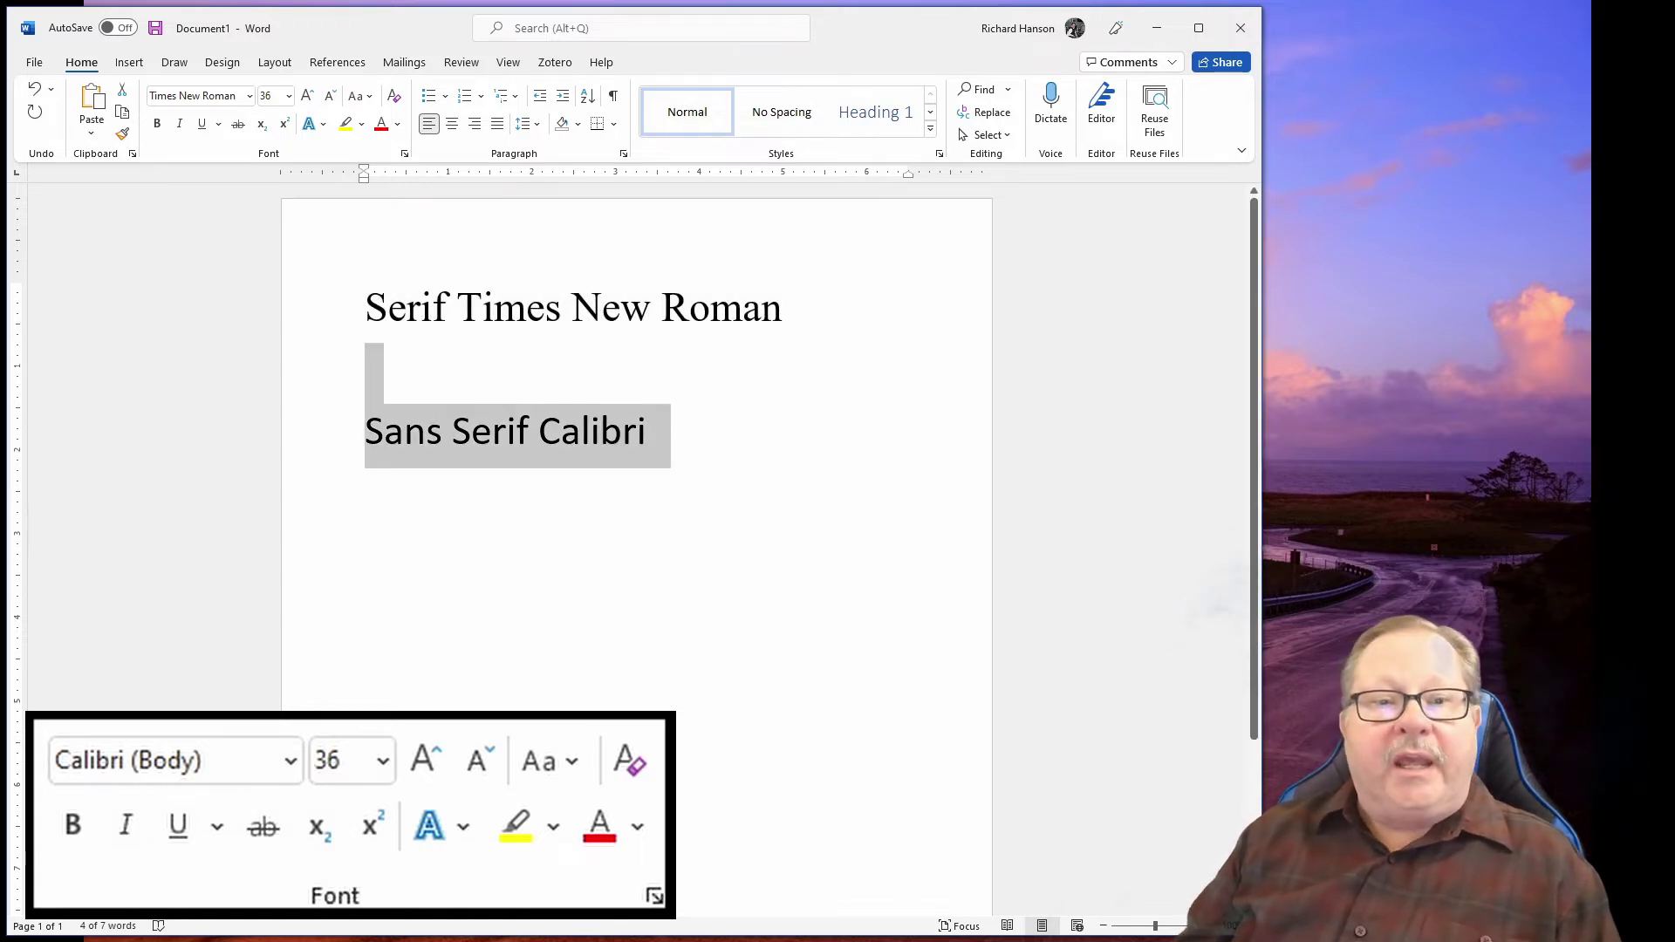
click(289, 96)
click(274, 419)
click(1012, 567)
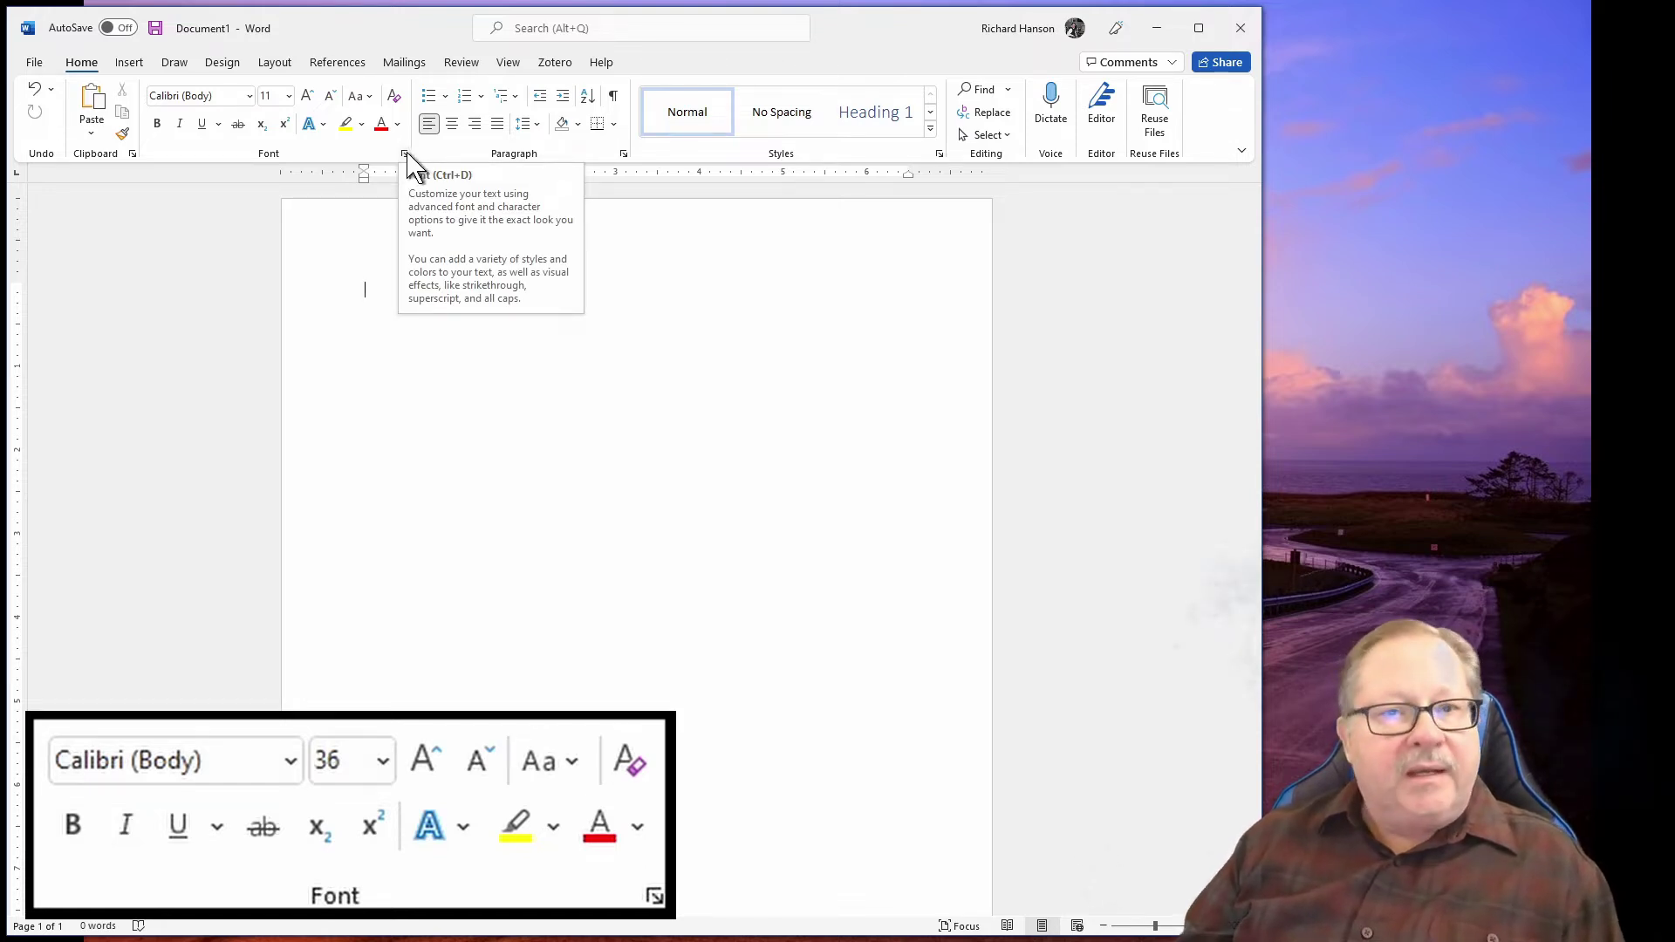
Step: Browse the font list in the Font dialog, cancel unchanged, then show the Font name list
click(406, 154)
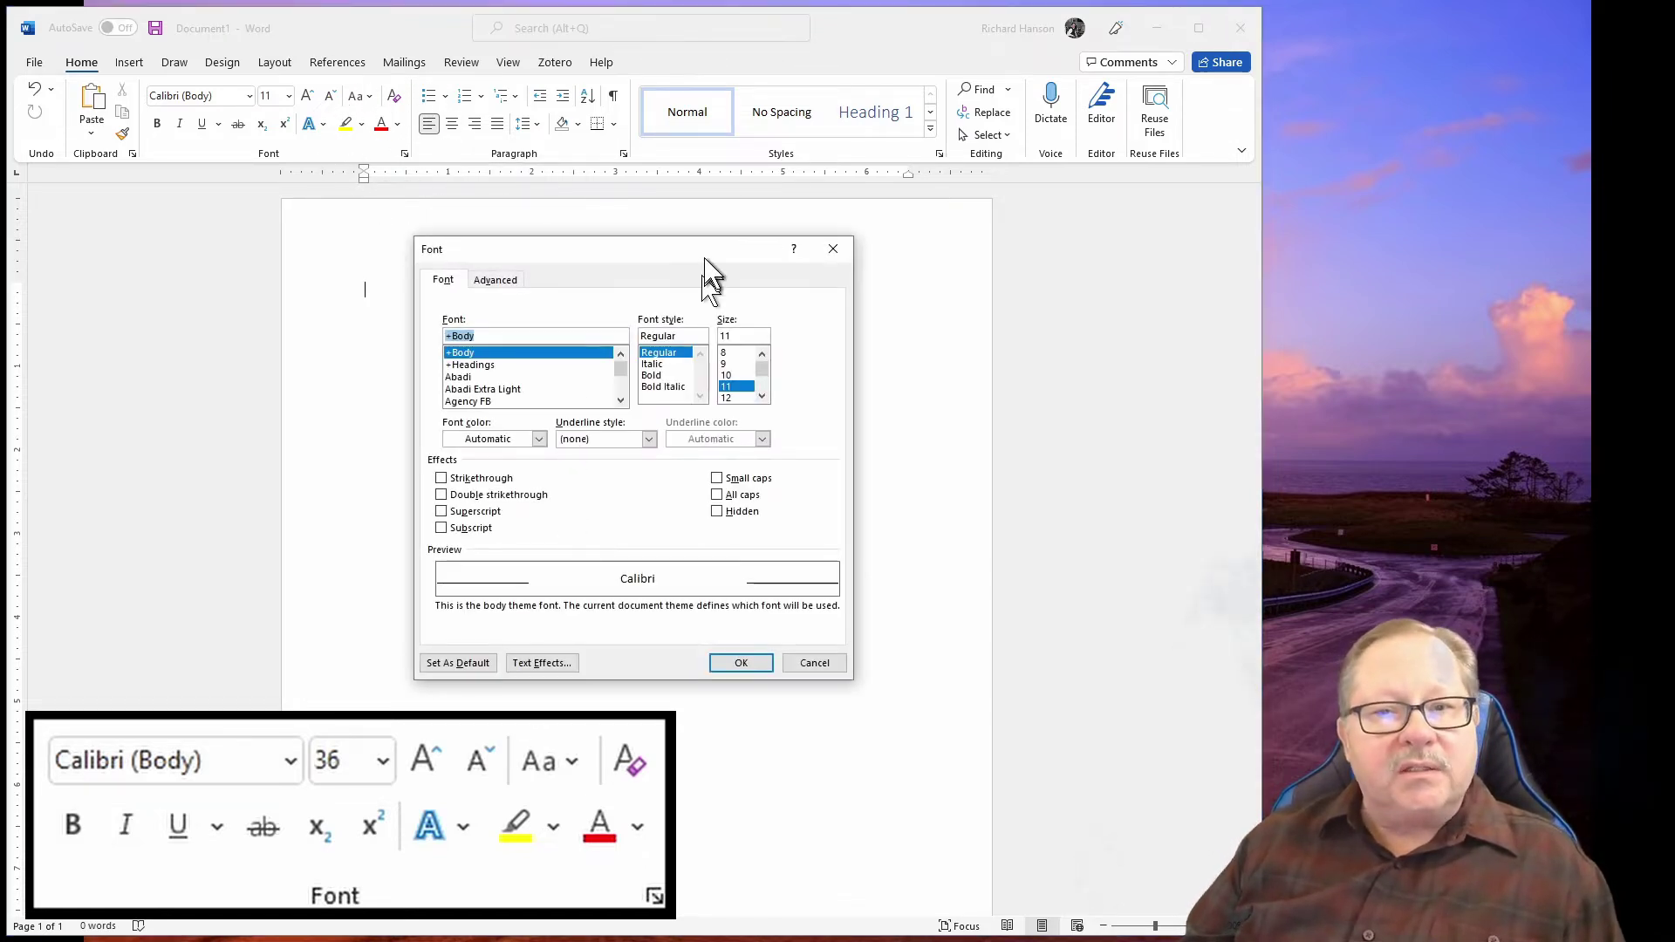
click(833, 249)
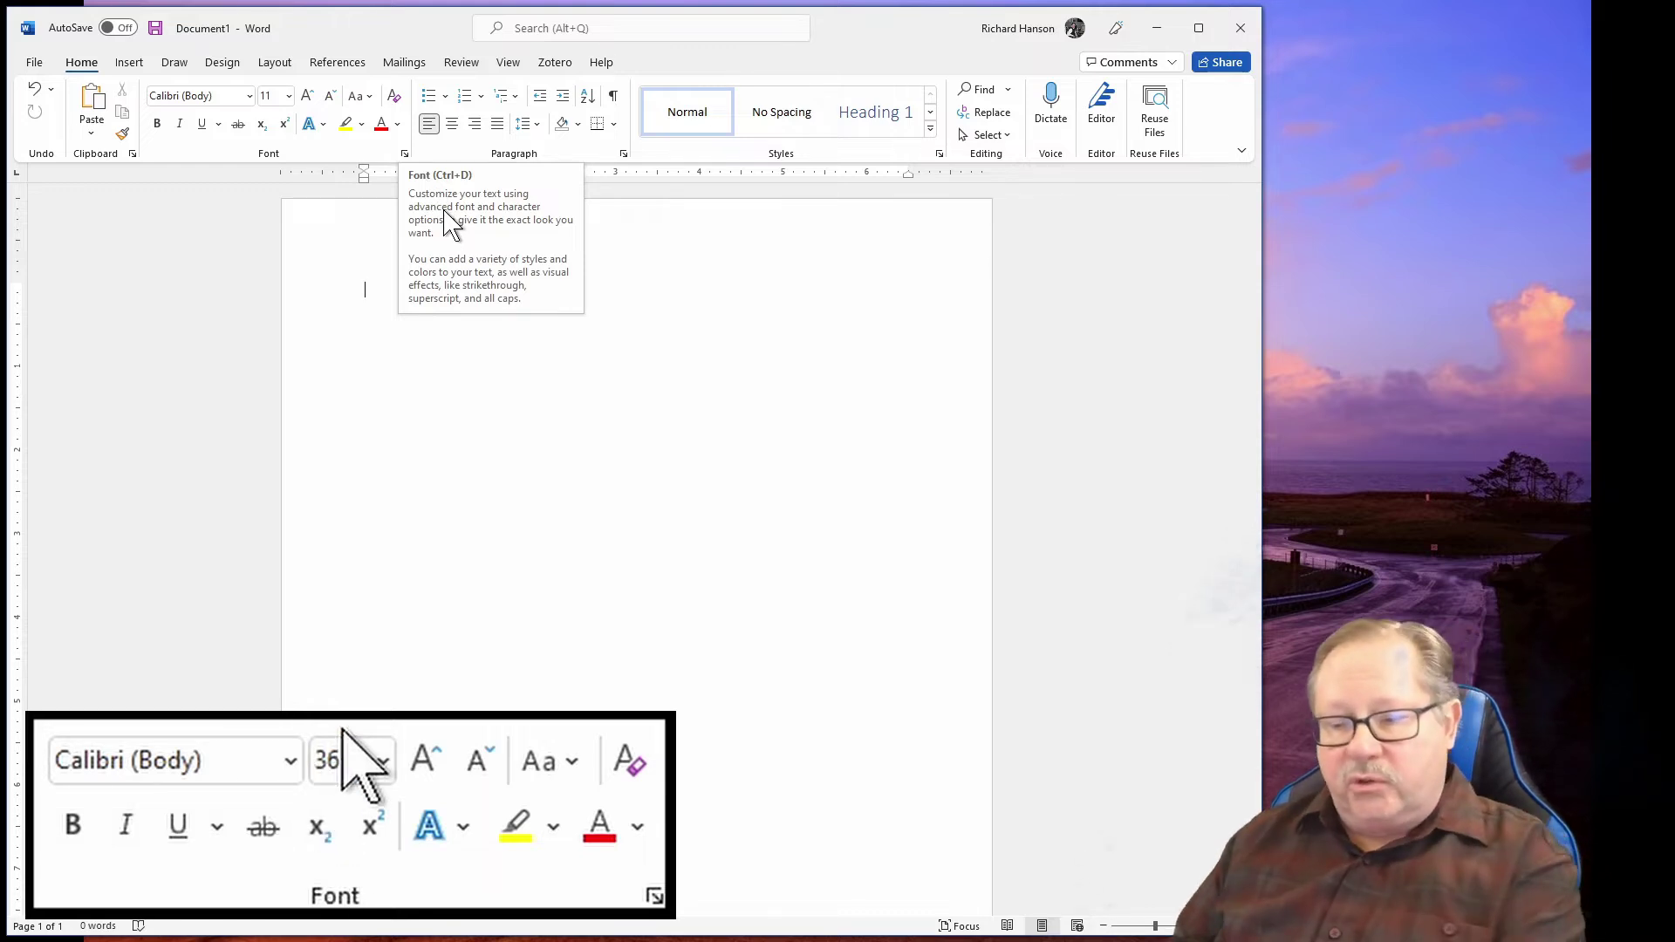
key(ctrl+d)
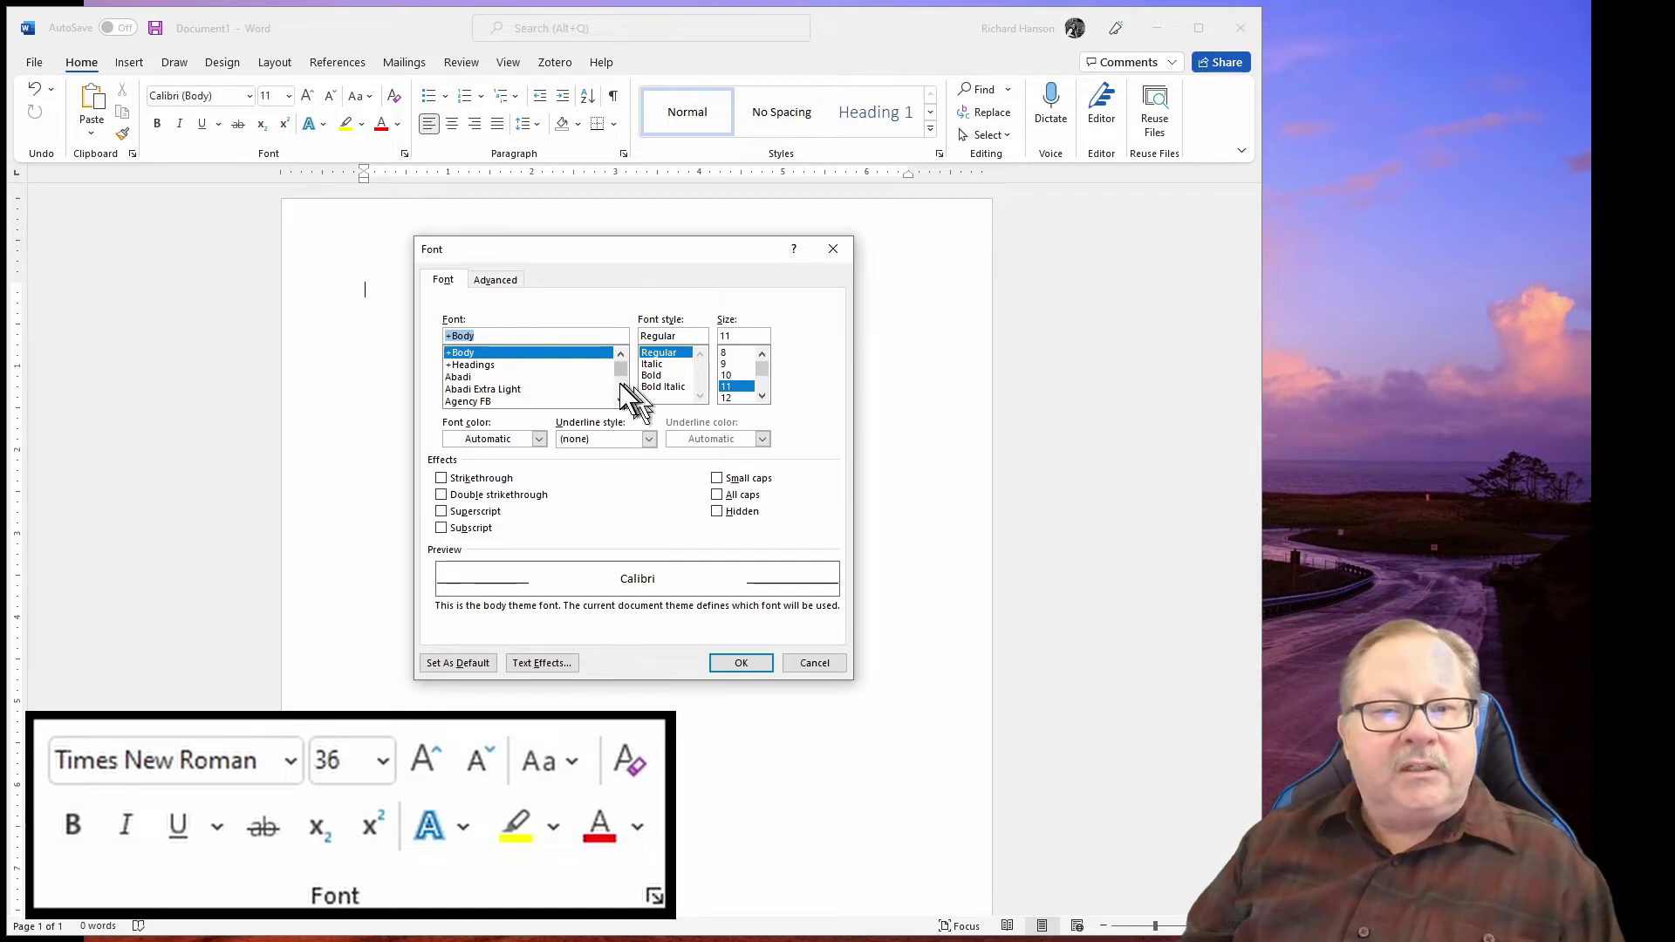
scroll(620, 400, down, 2)
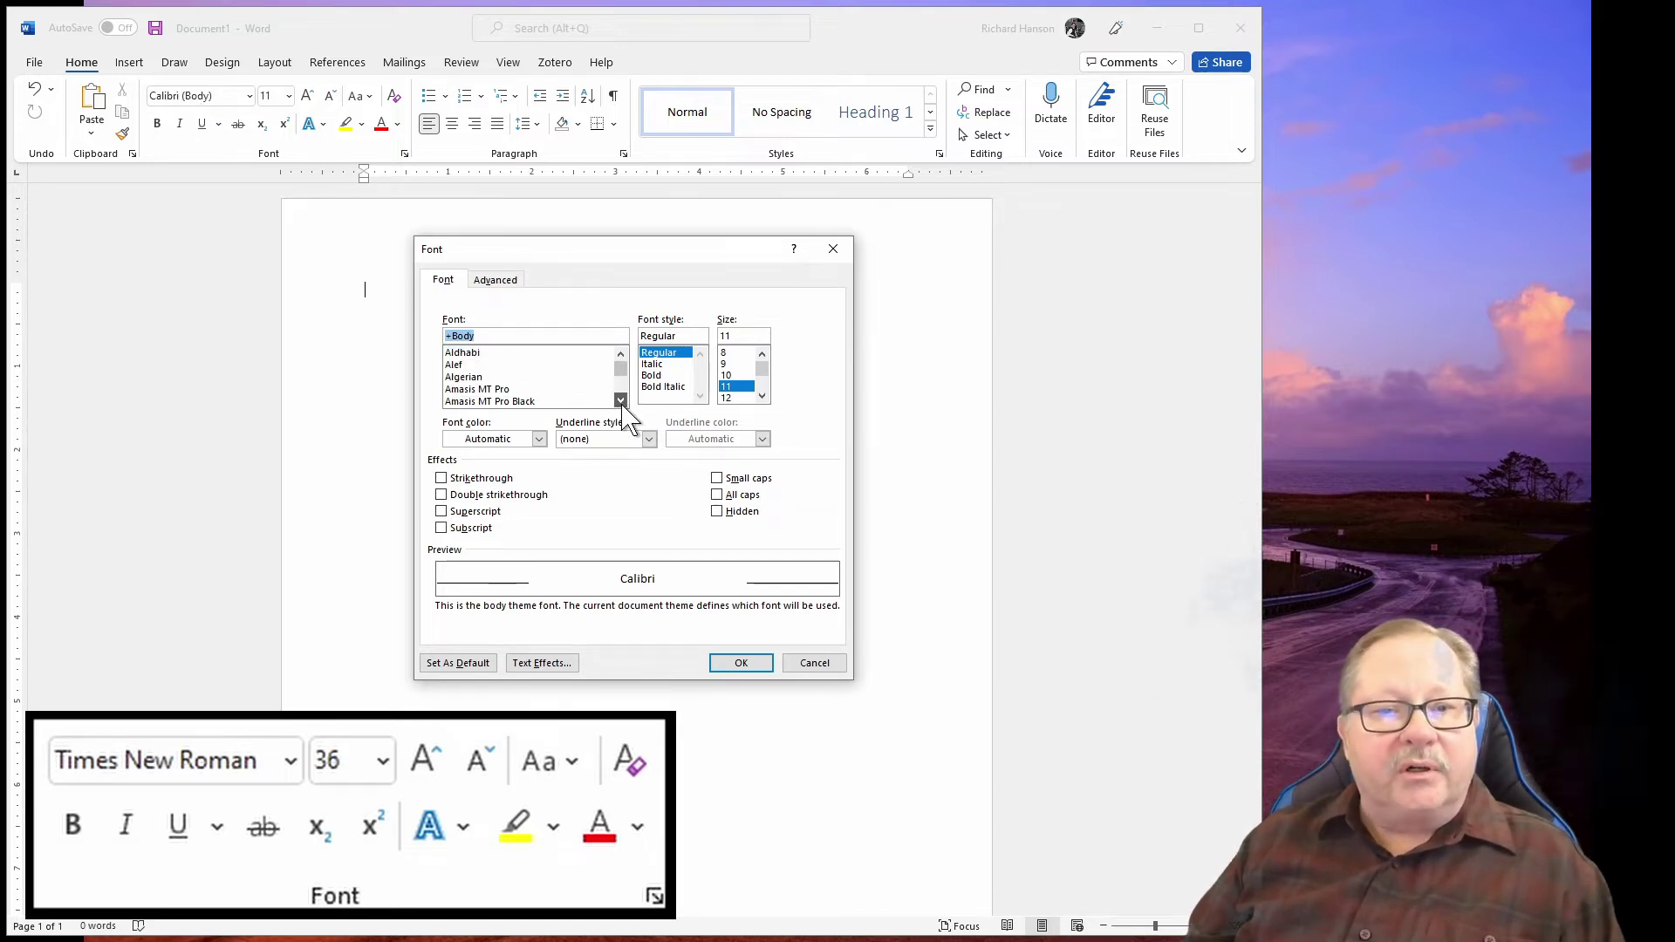
click(620, 400)
click(620, 399)
click(620, 400)
click(620, 399)
click(621, 400)
click(621, 399)
click(620, 400)
click(620, 400)
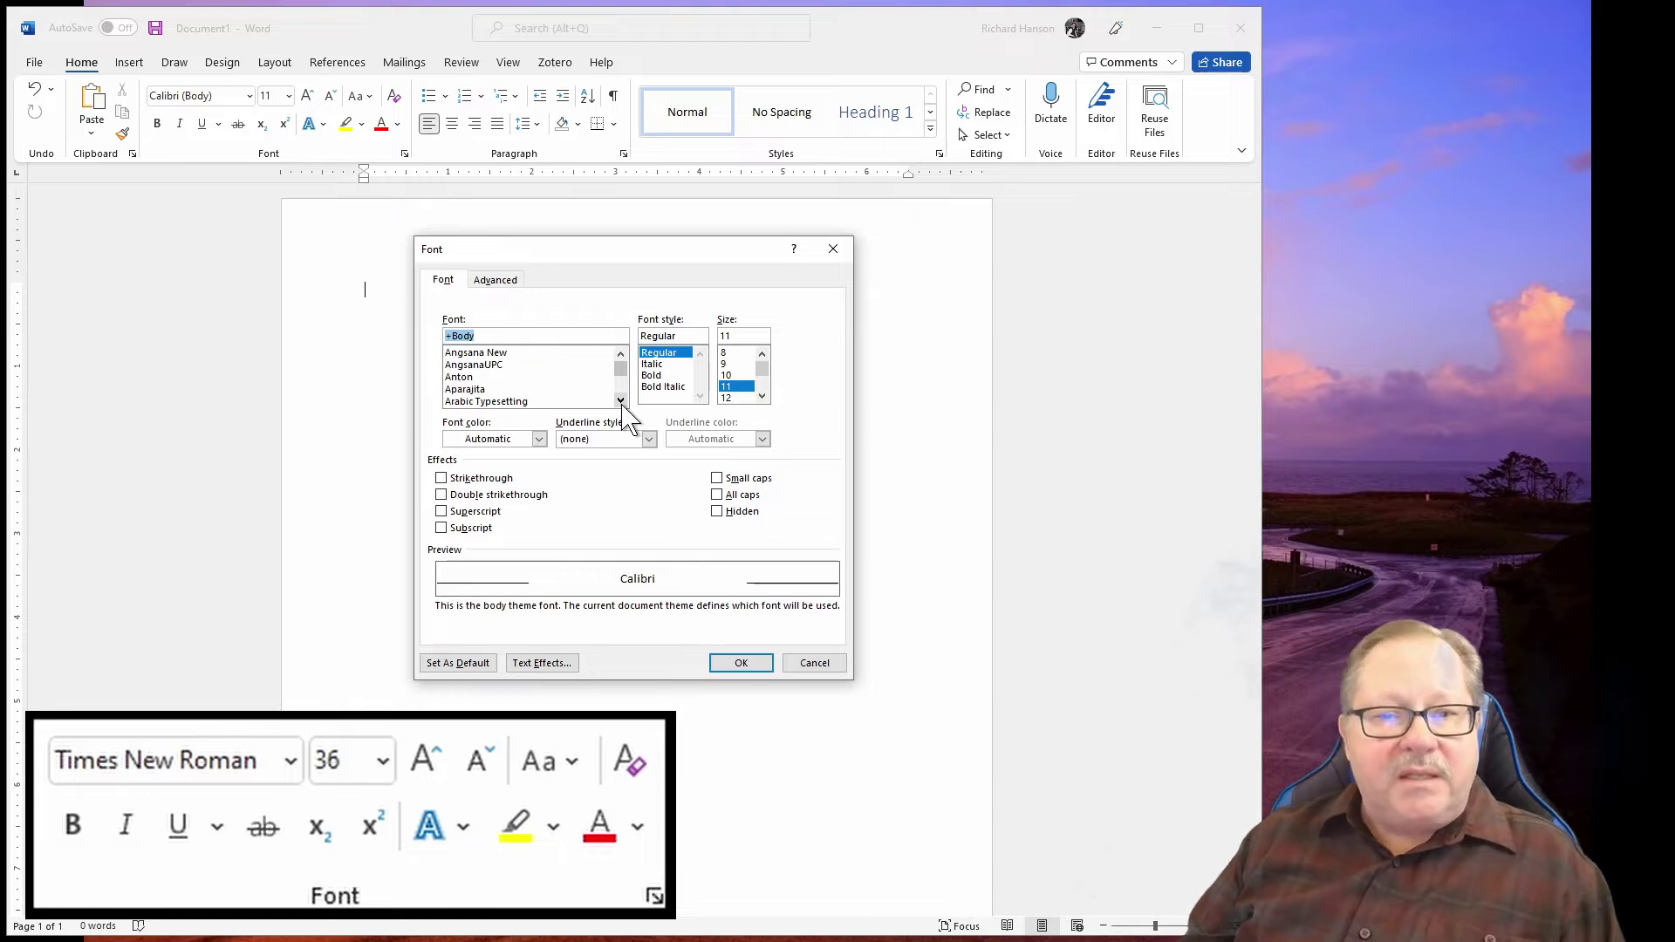
click(814, 663)
click(251, 96)
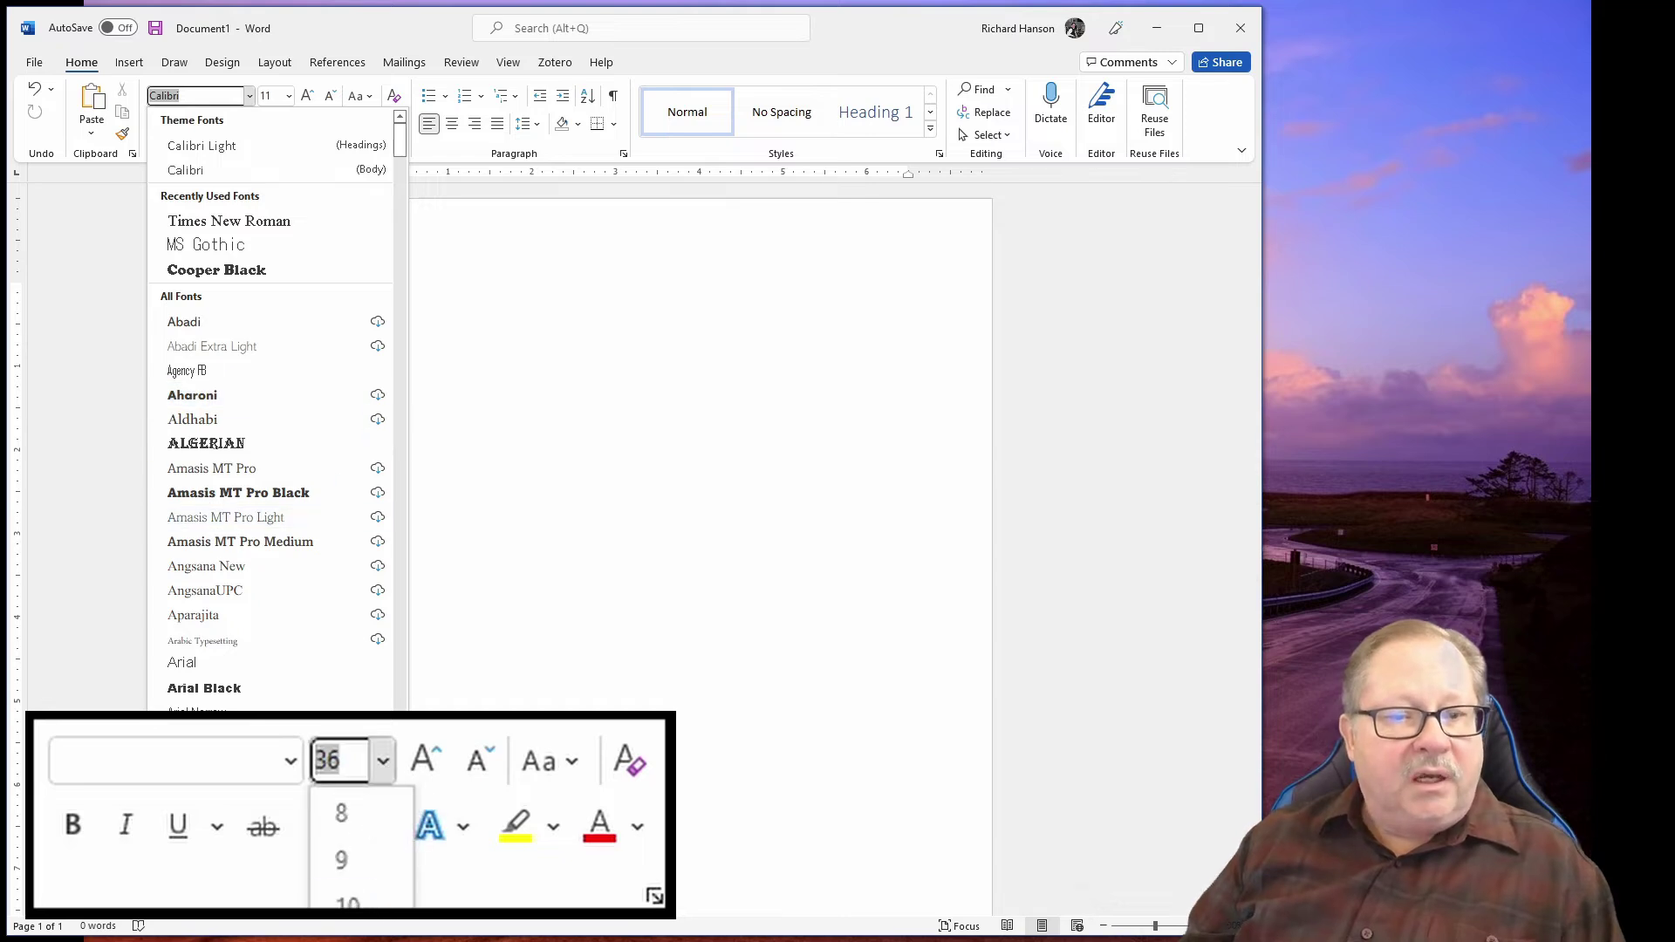
scroll(271, 410, down, 3)
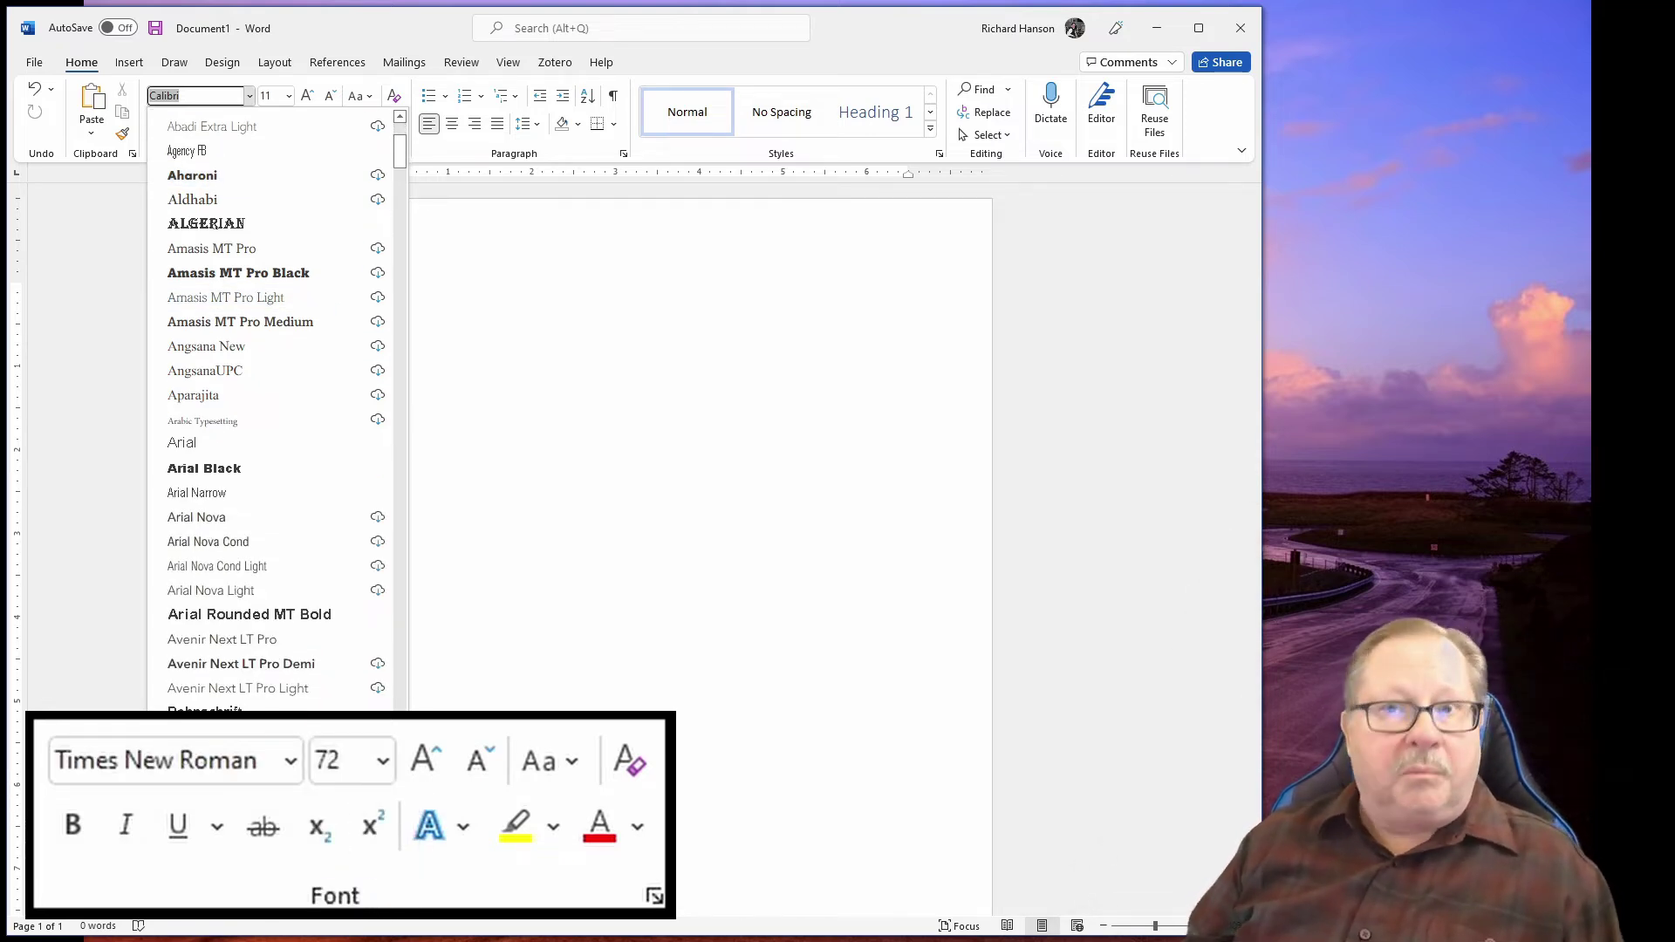
scroll(270, 410, down, 1)
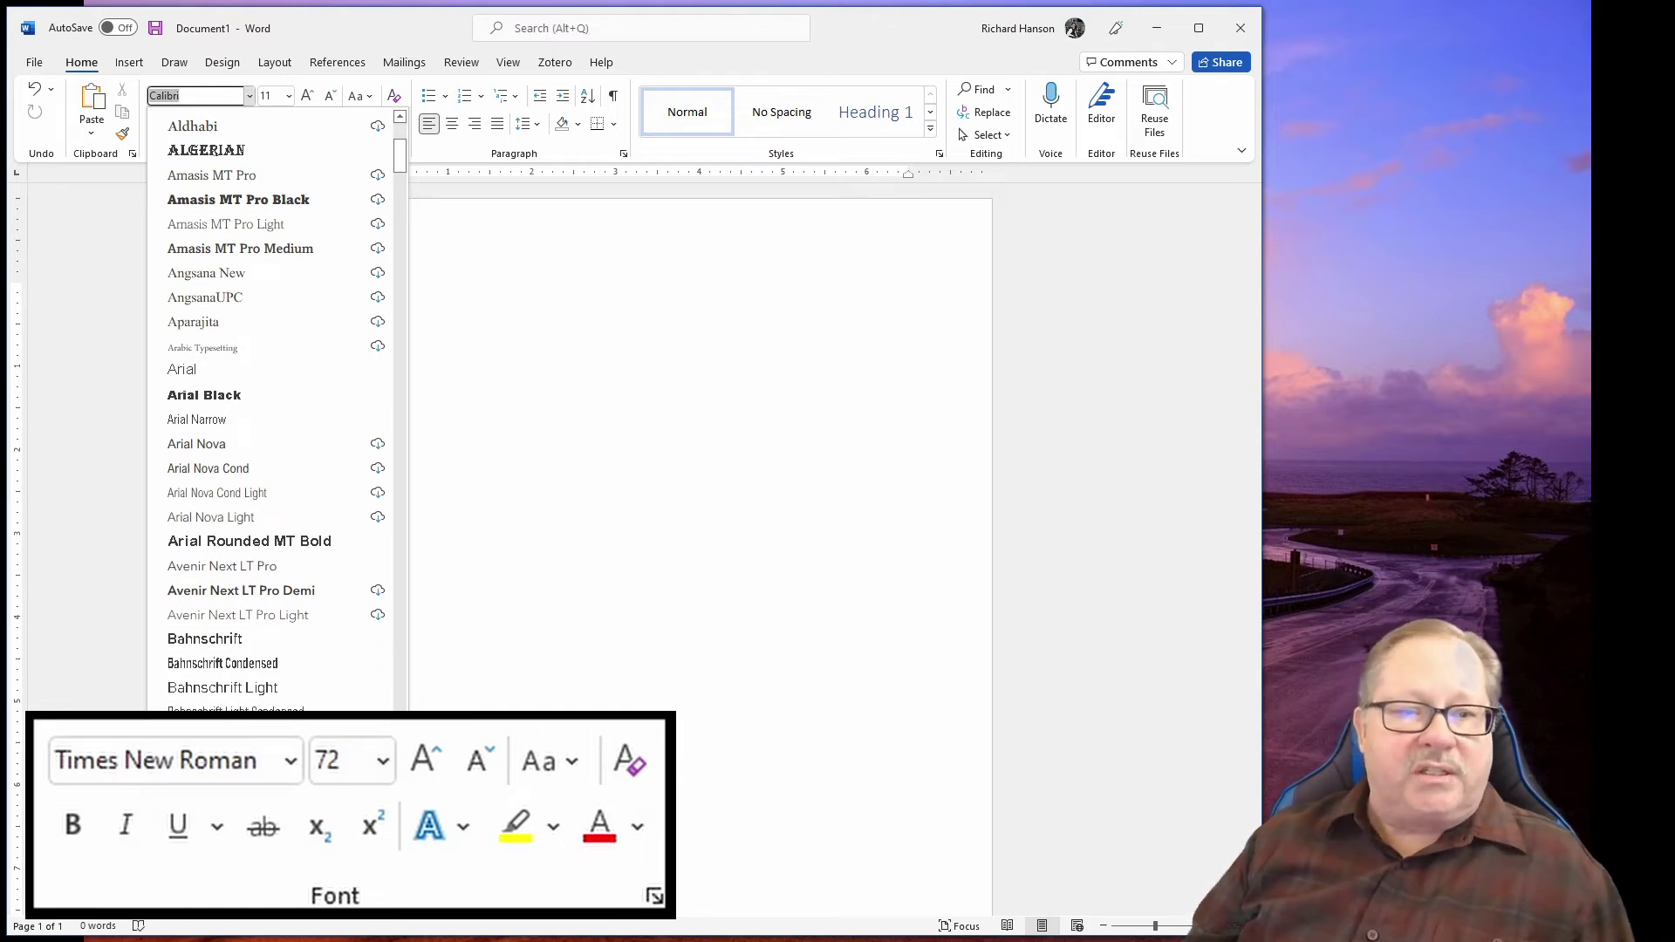
scroll(271, 410, down, 1)
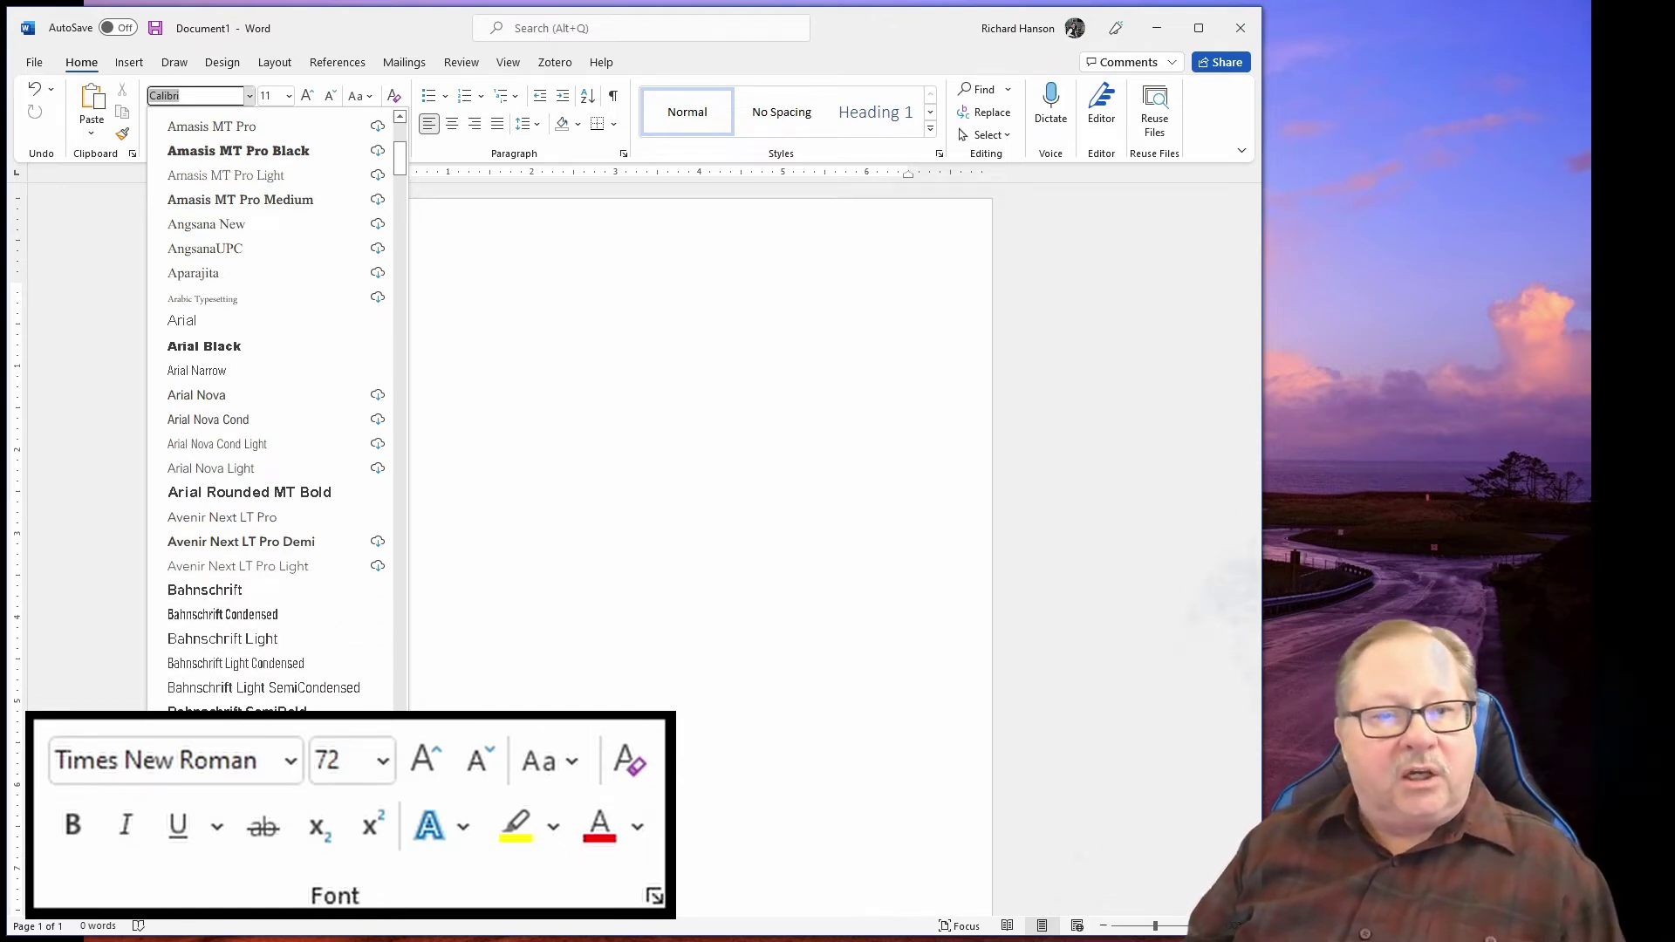
scroll(297, 534, down, 3)
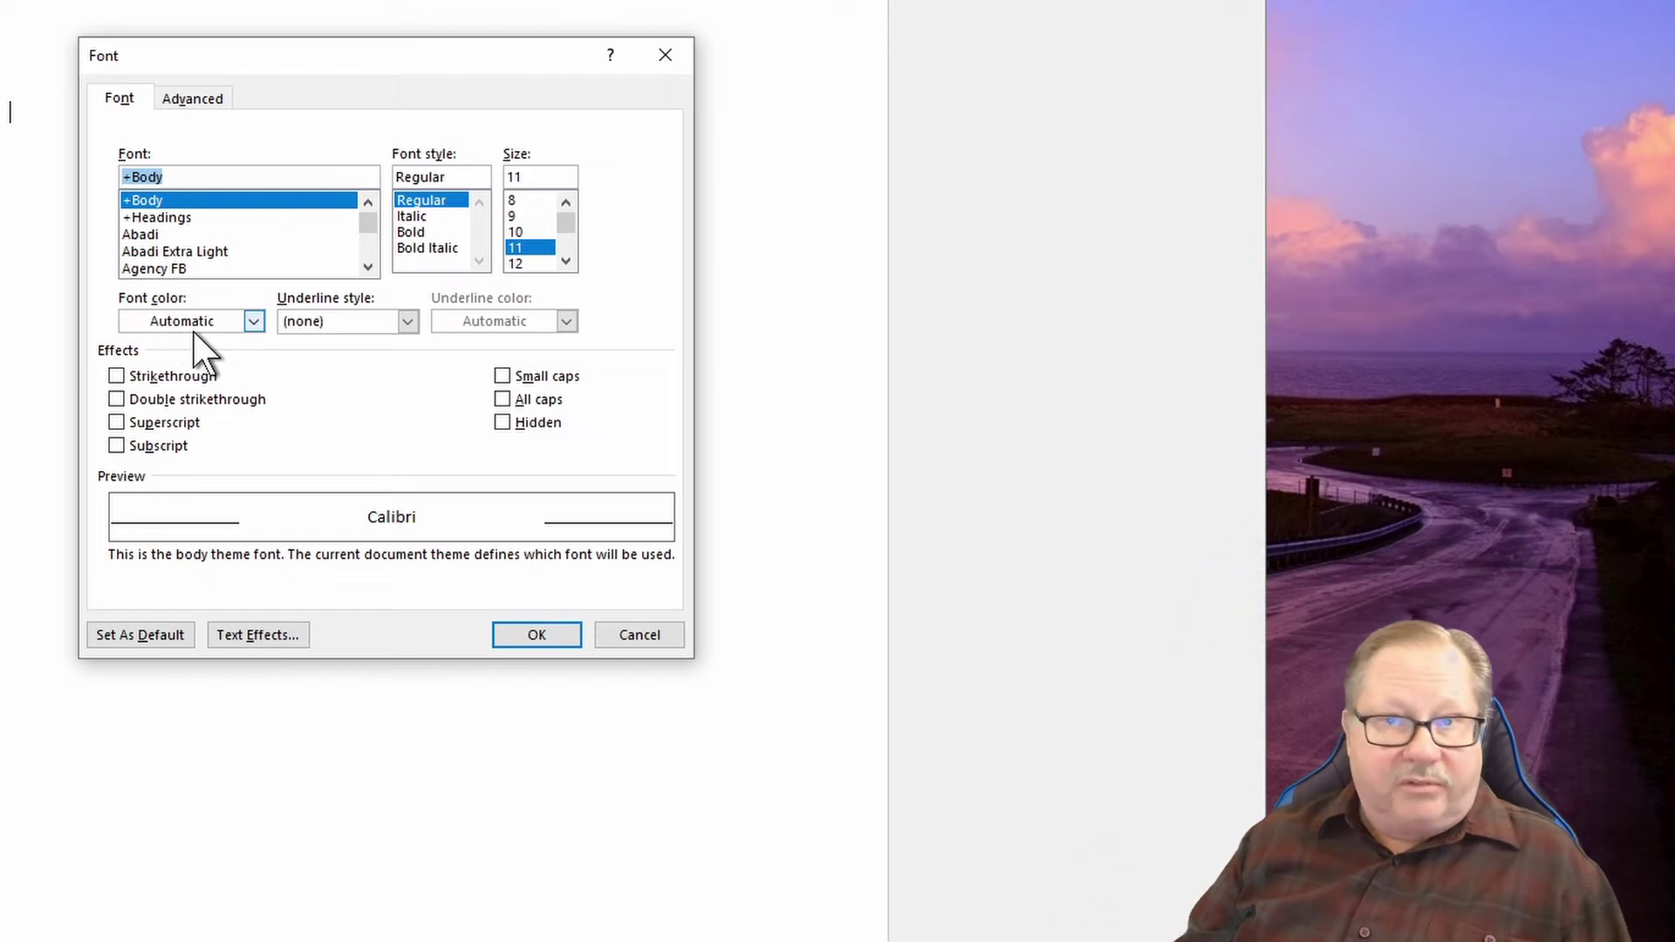
Step: Set the Underline style to a single line in the Font dialog
click(407, 321)
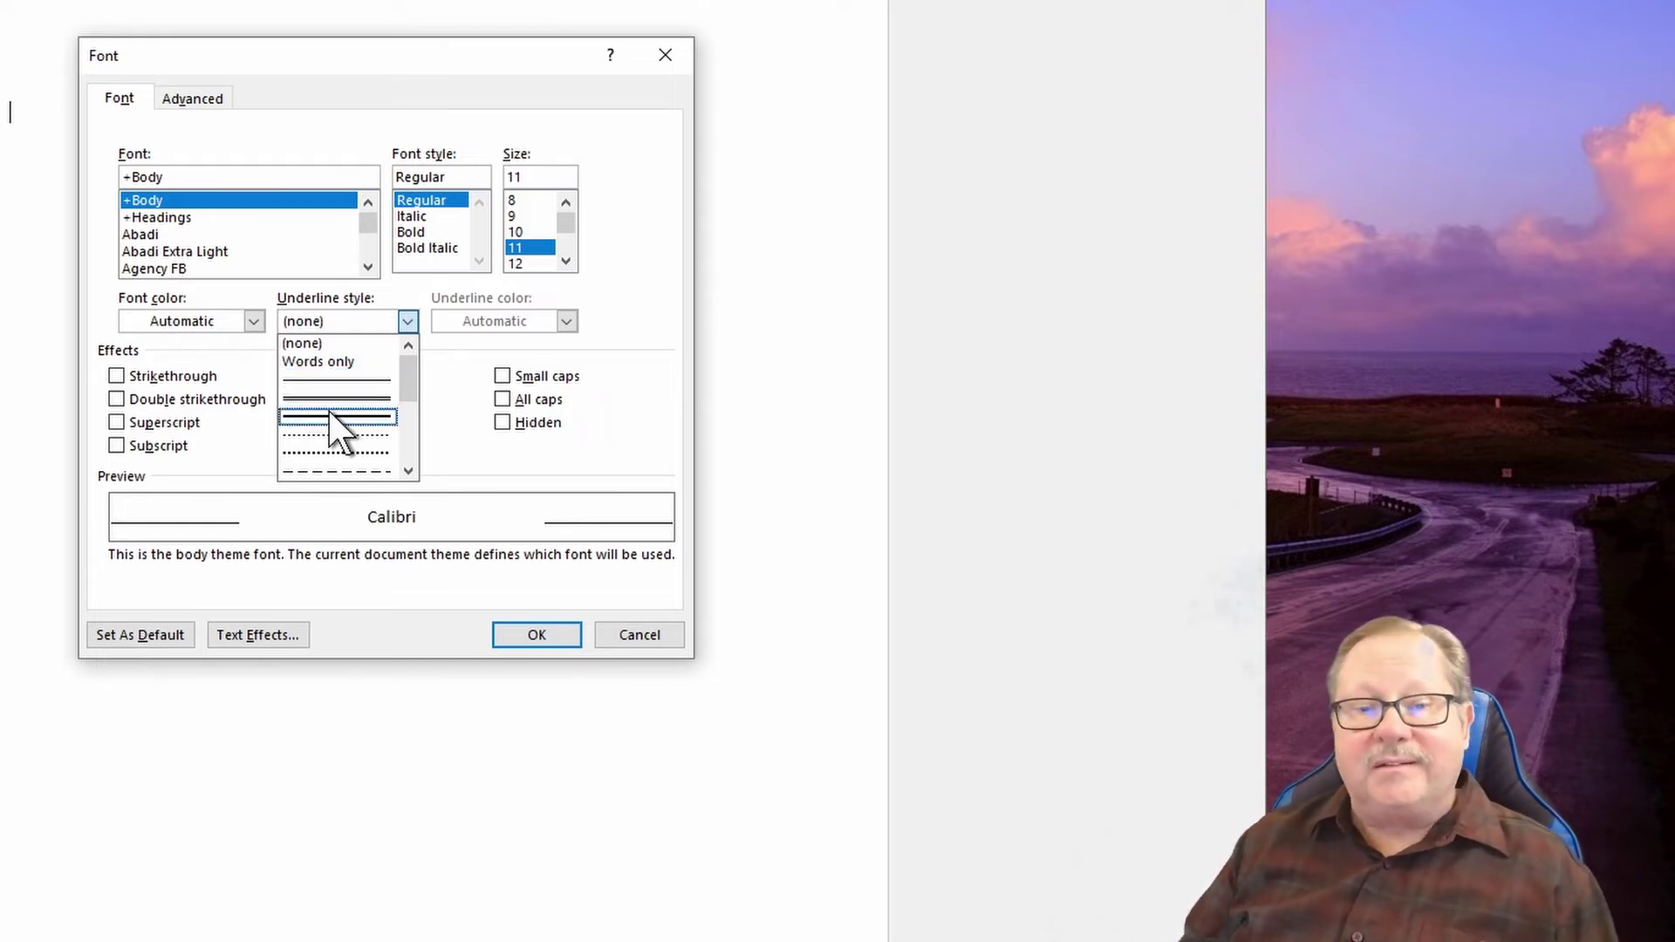
click(408, 471)
scroll(411, 468, up, 1)
click(571, 321)
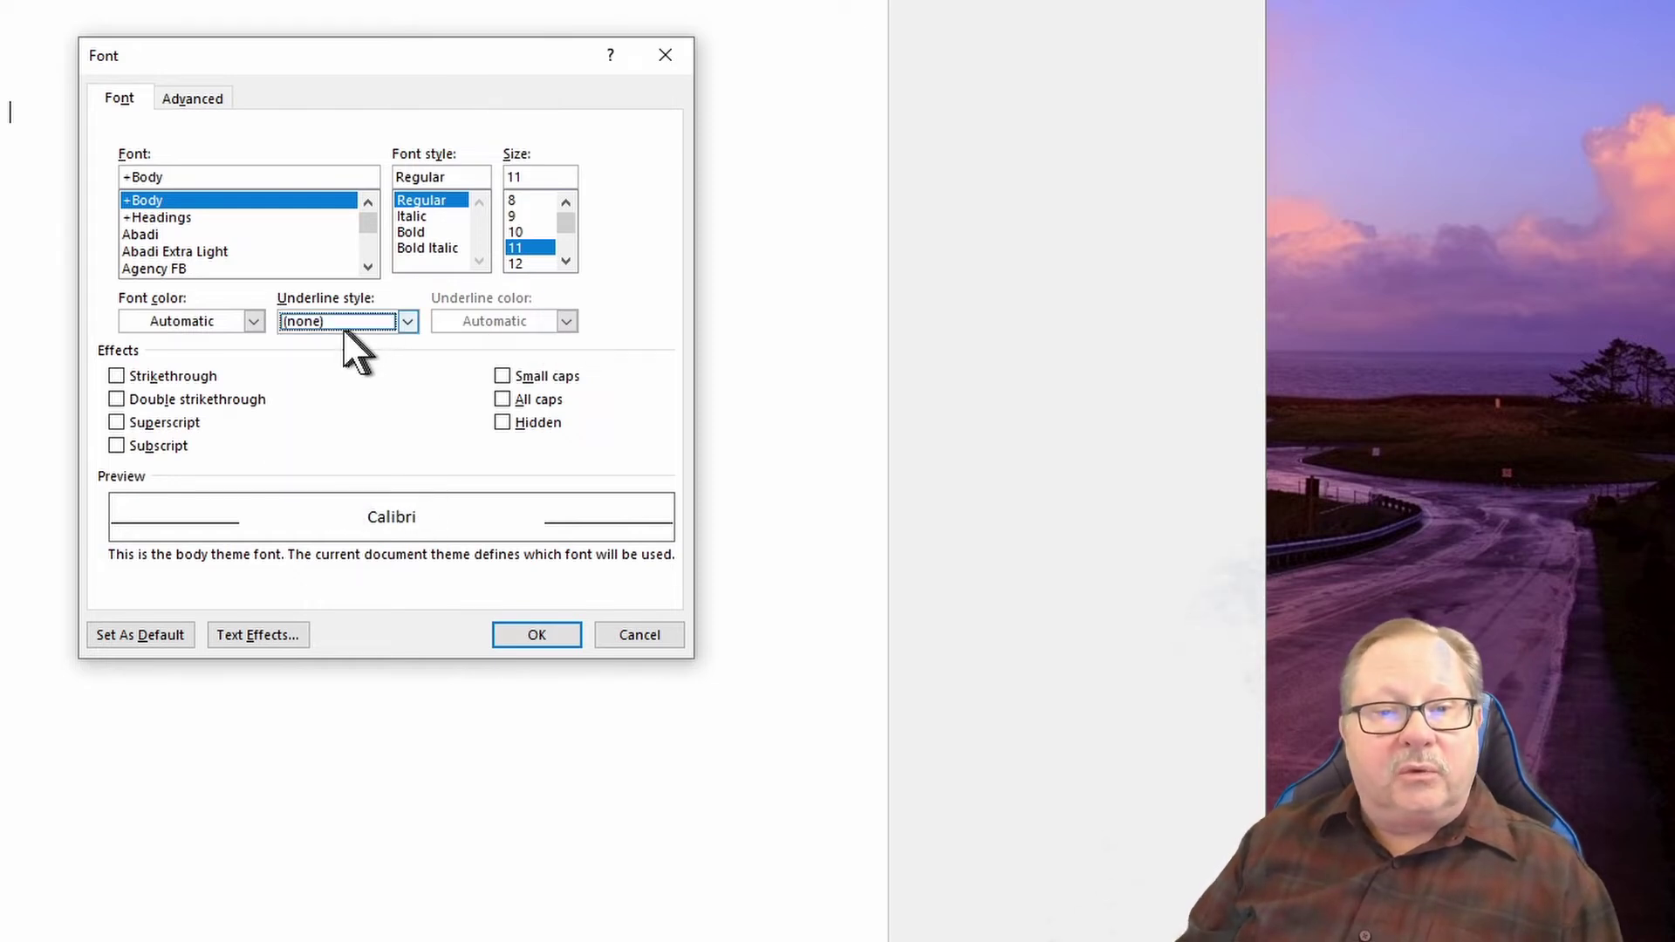
click(407, 321)
click(374, 385)
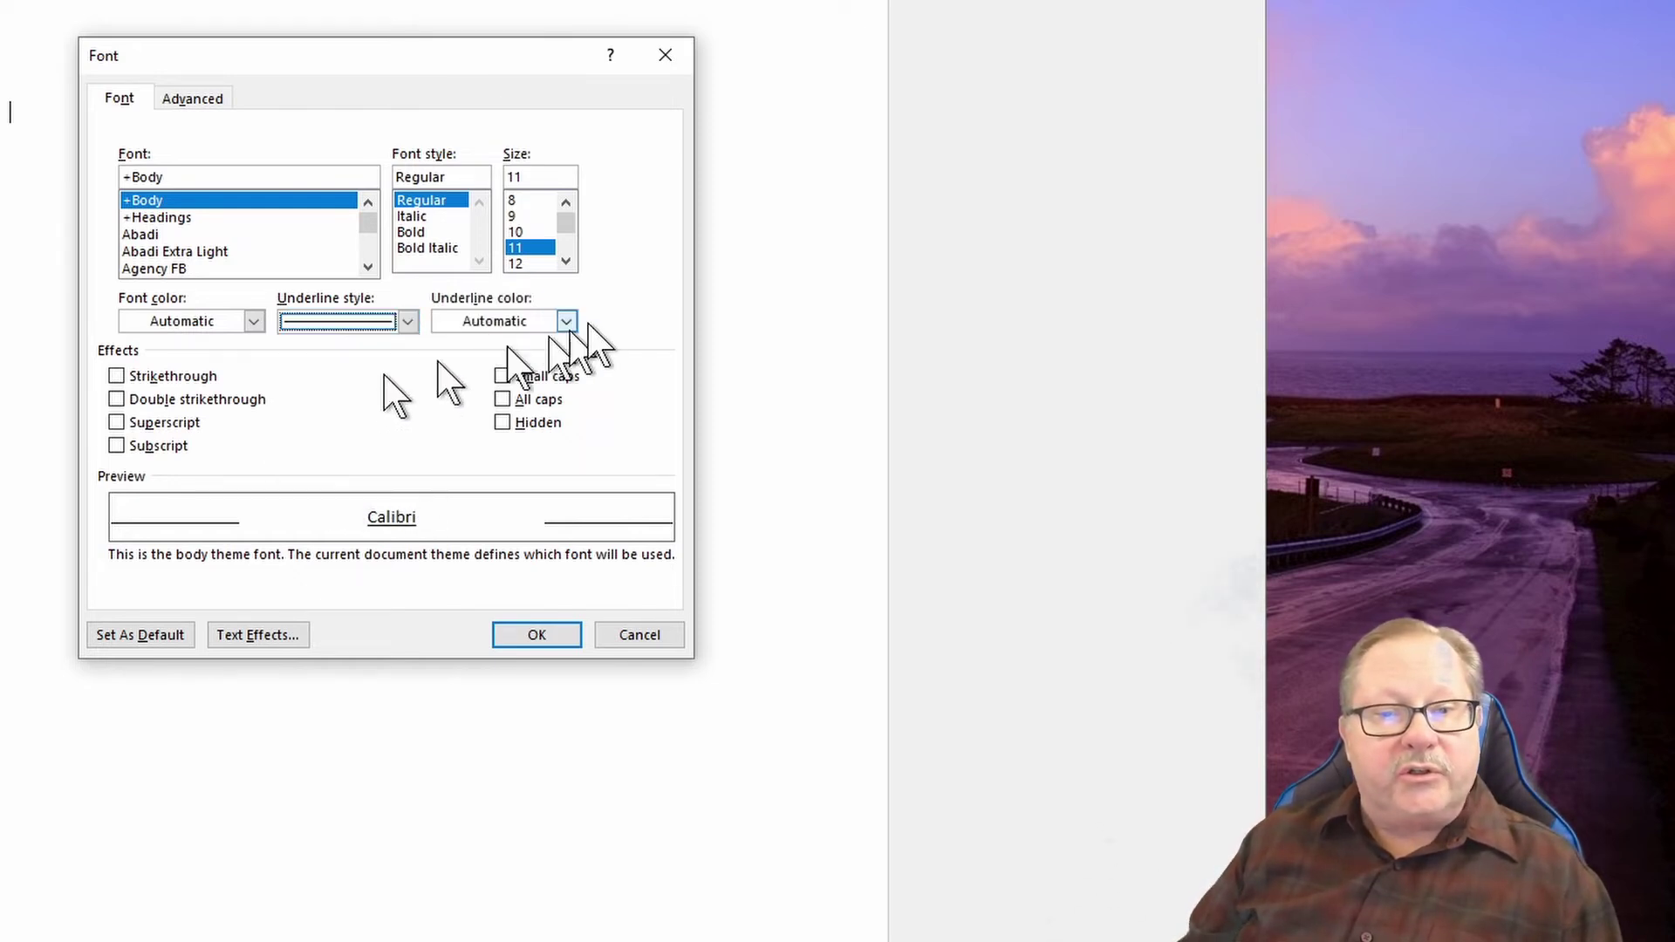
Step: Review the Underline color and Font color palettes, leaving both at Automatic
click(566, 321)
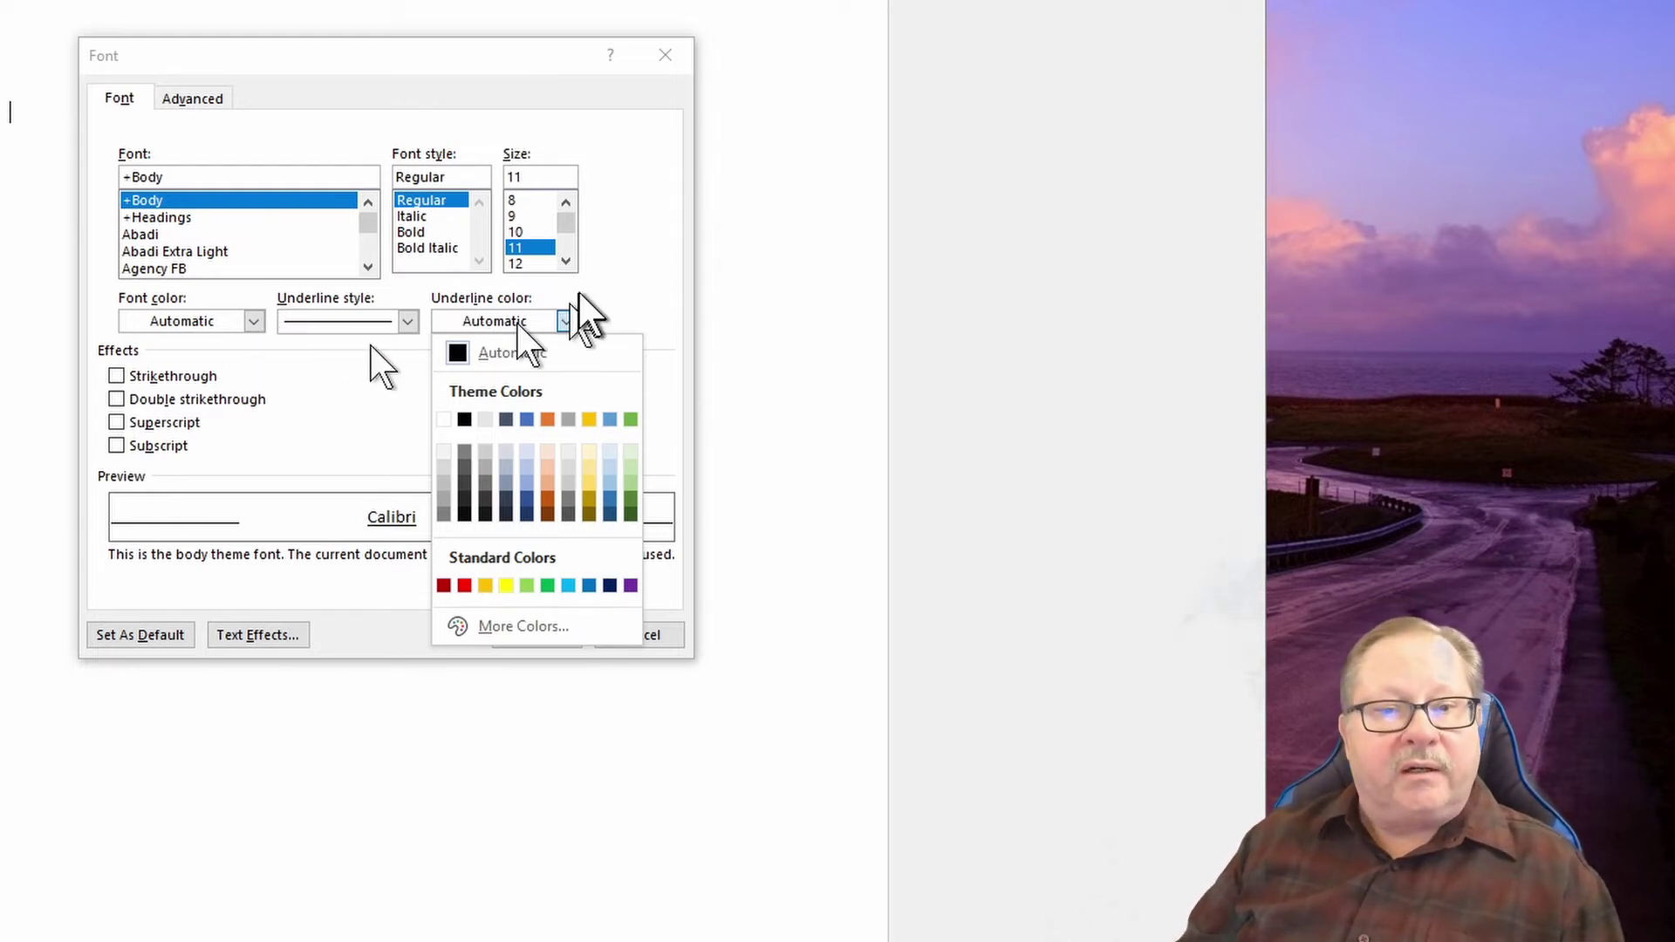
click(254, 326)
click(254, 322)
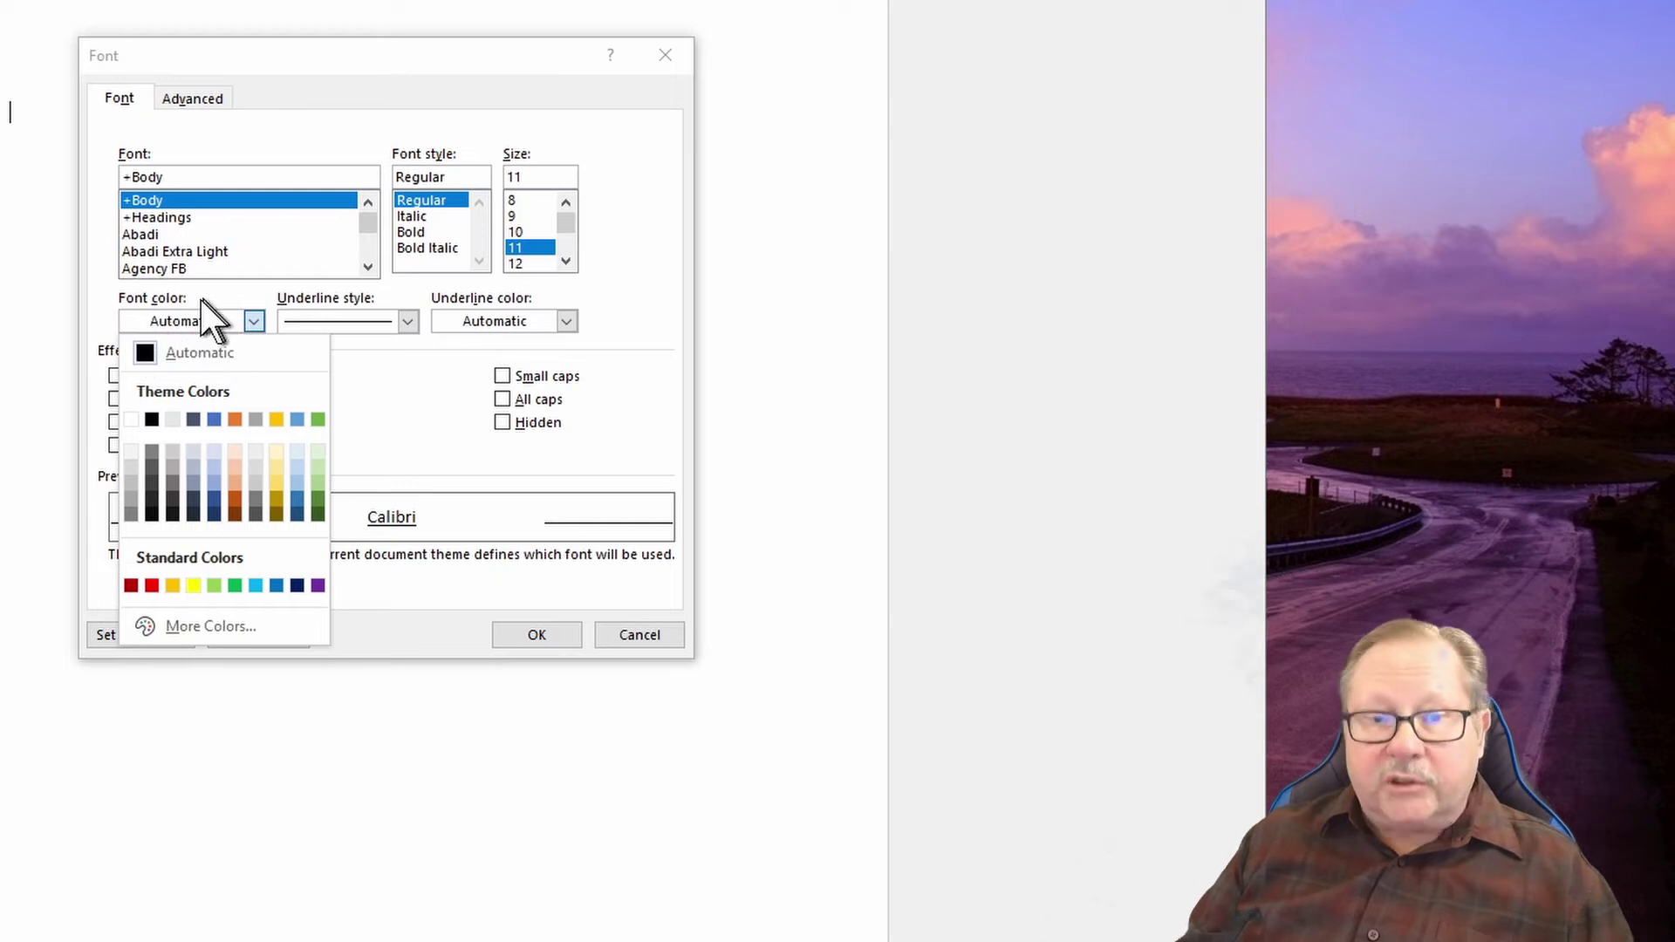
click(254, 323)
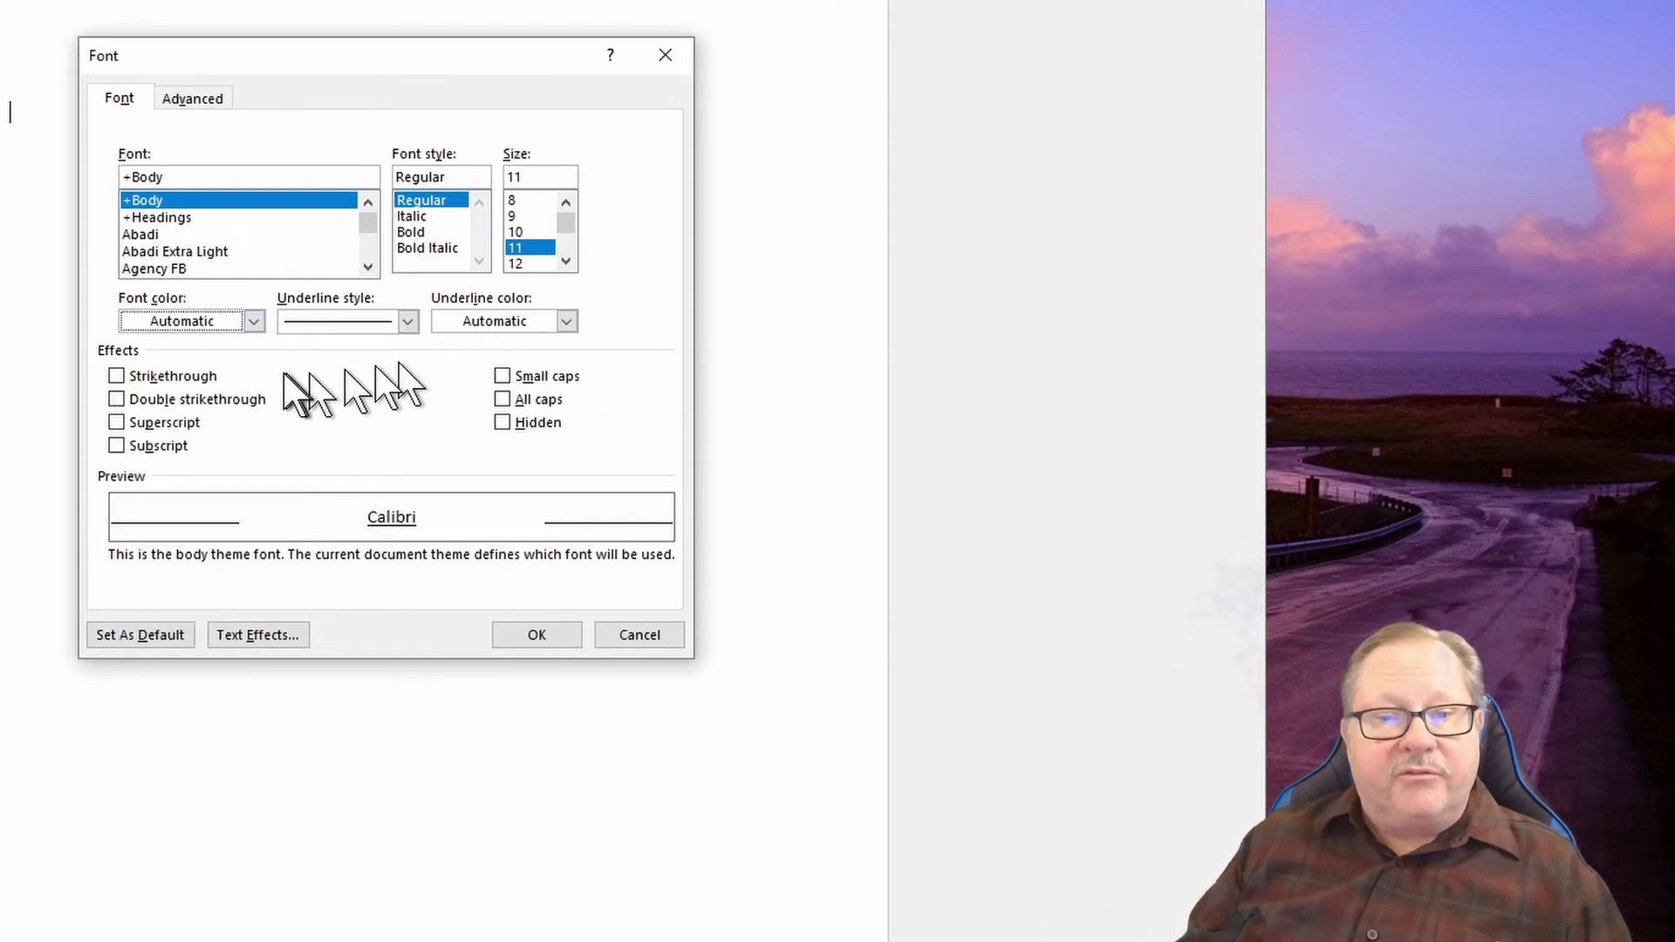
click(503, 377)
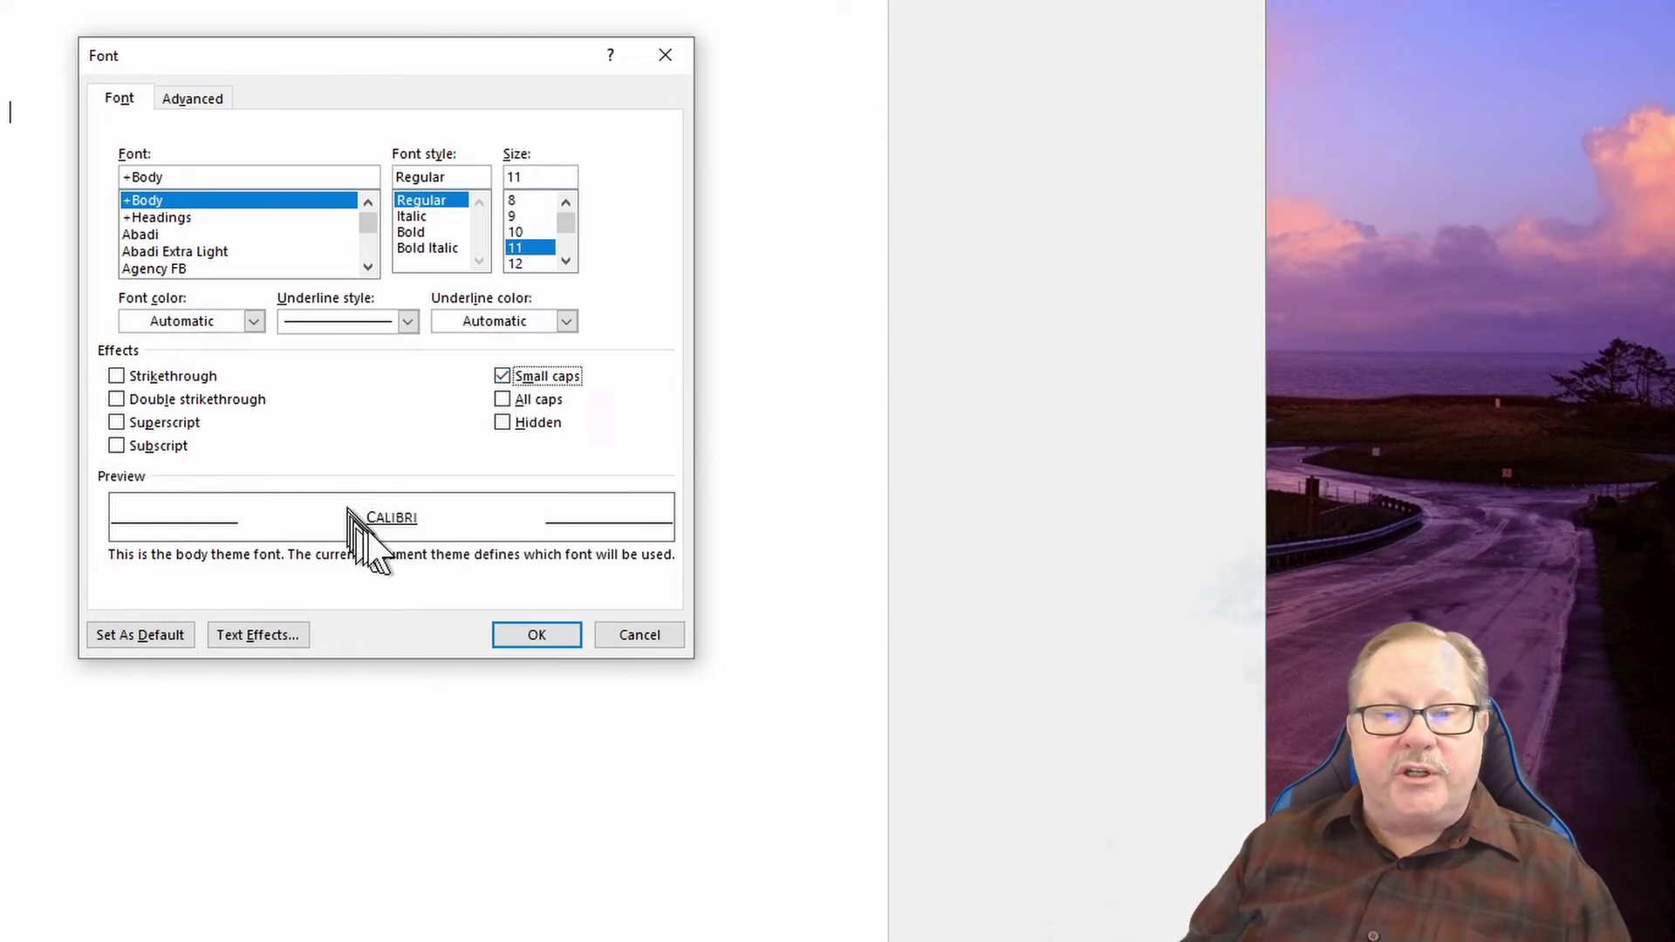
click(509, 377)
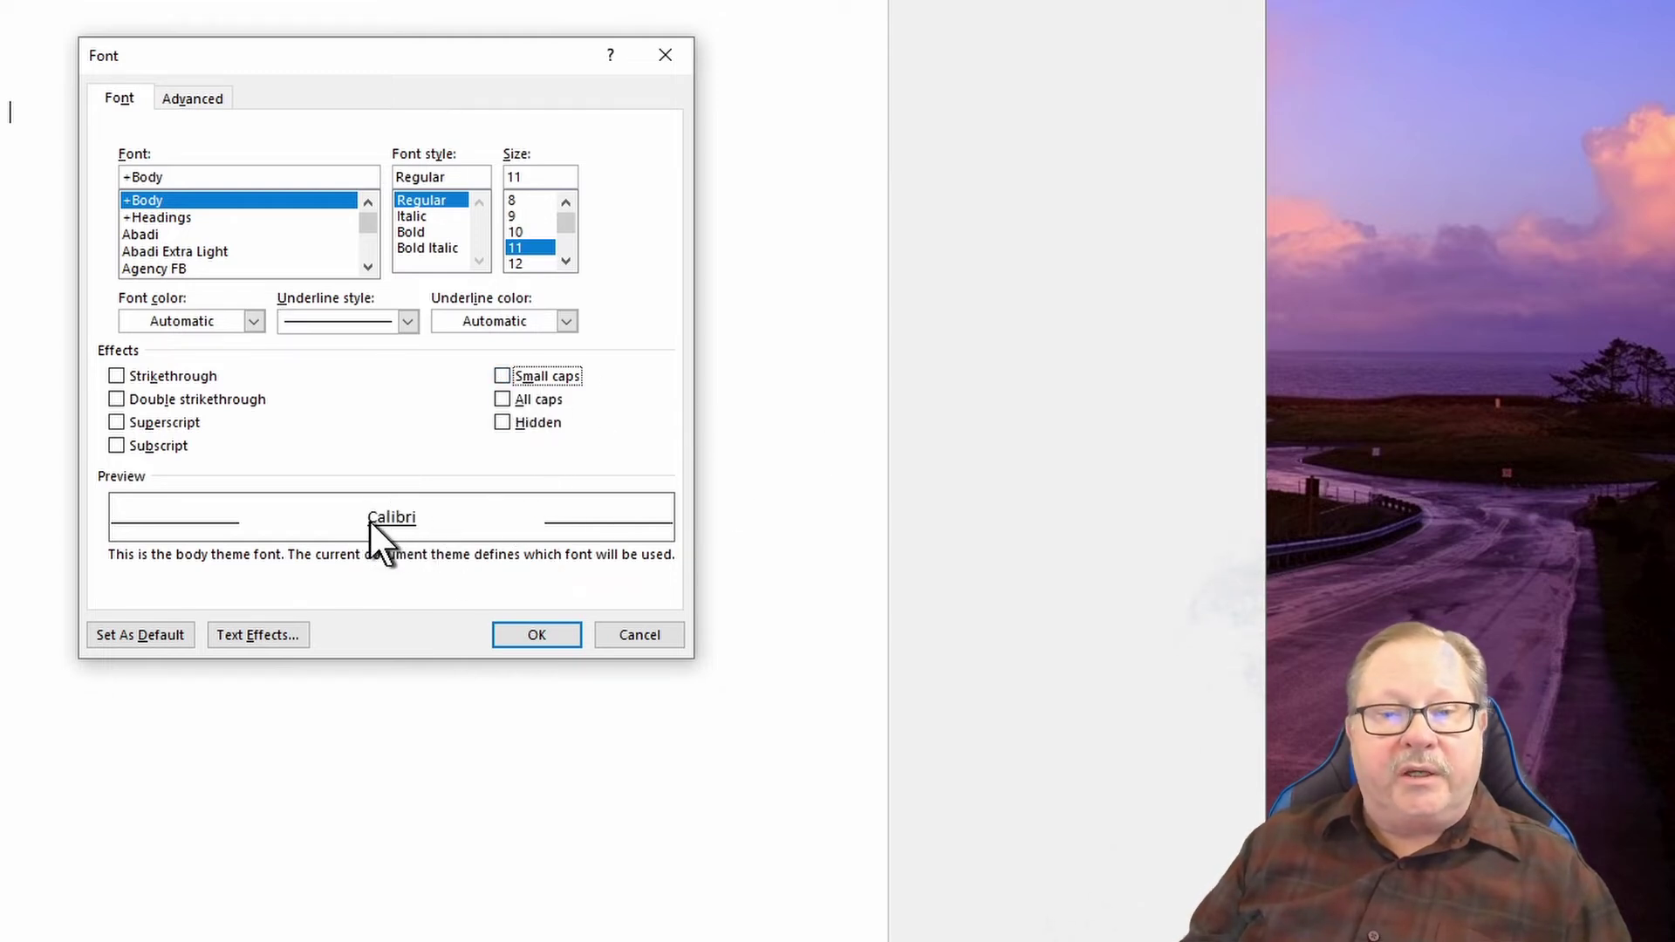
click(506, 376)
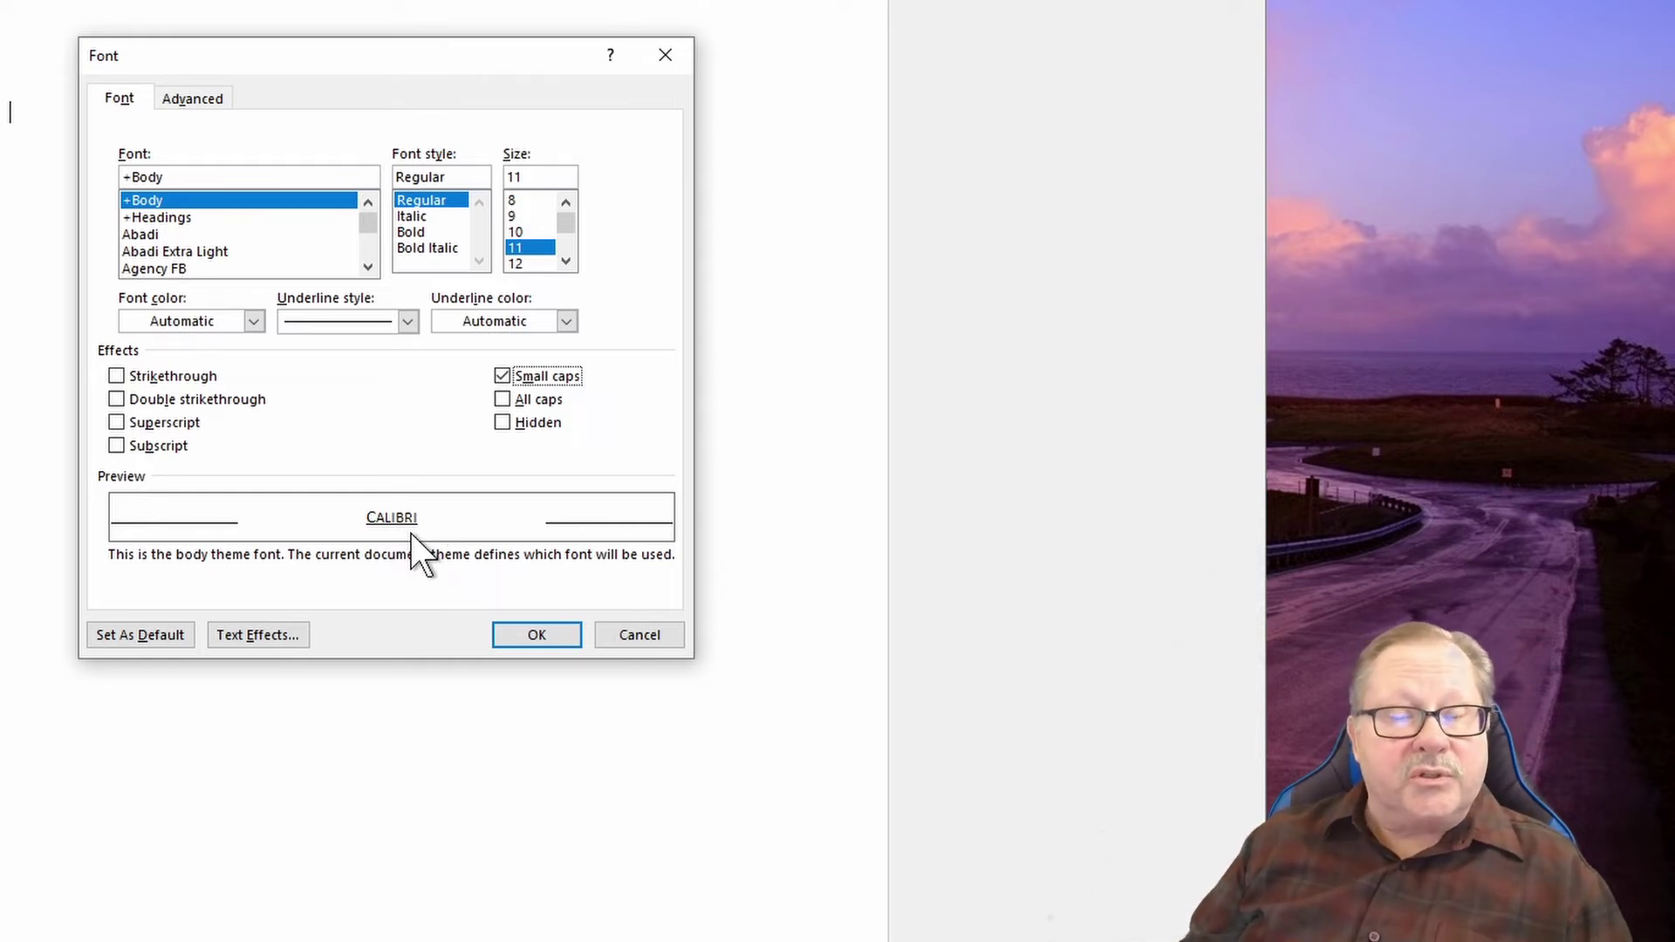
click(503, 378)
click(502, 400)
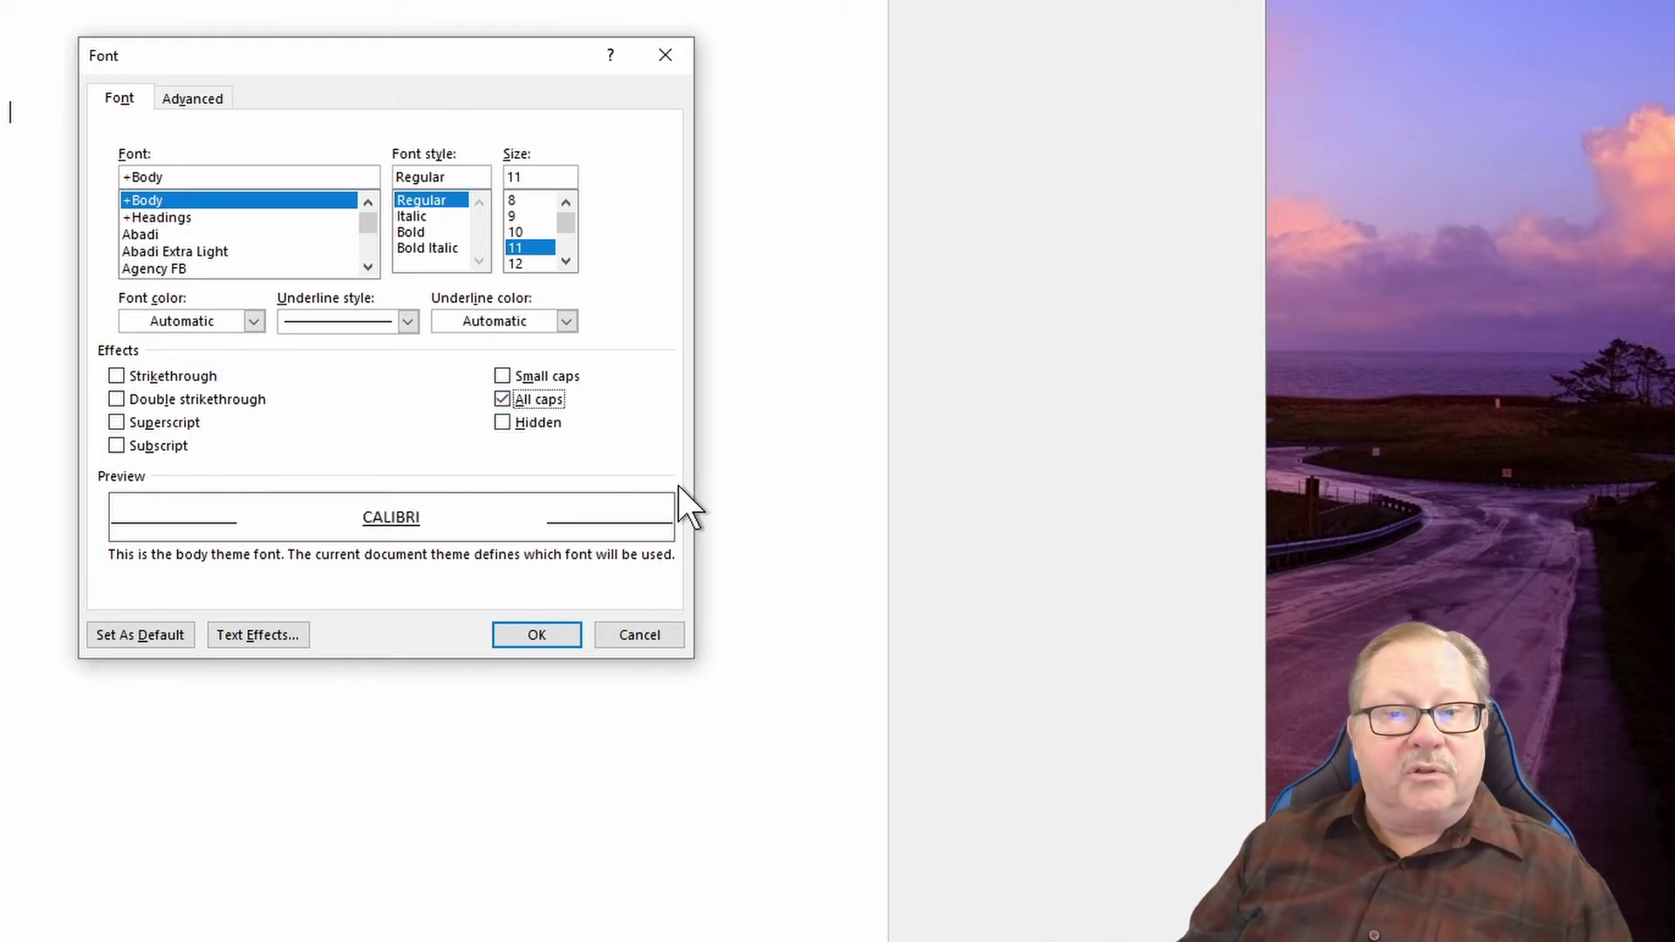
click(551, 401)
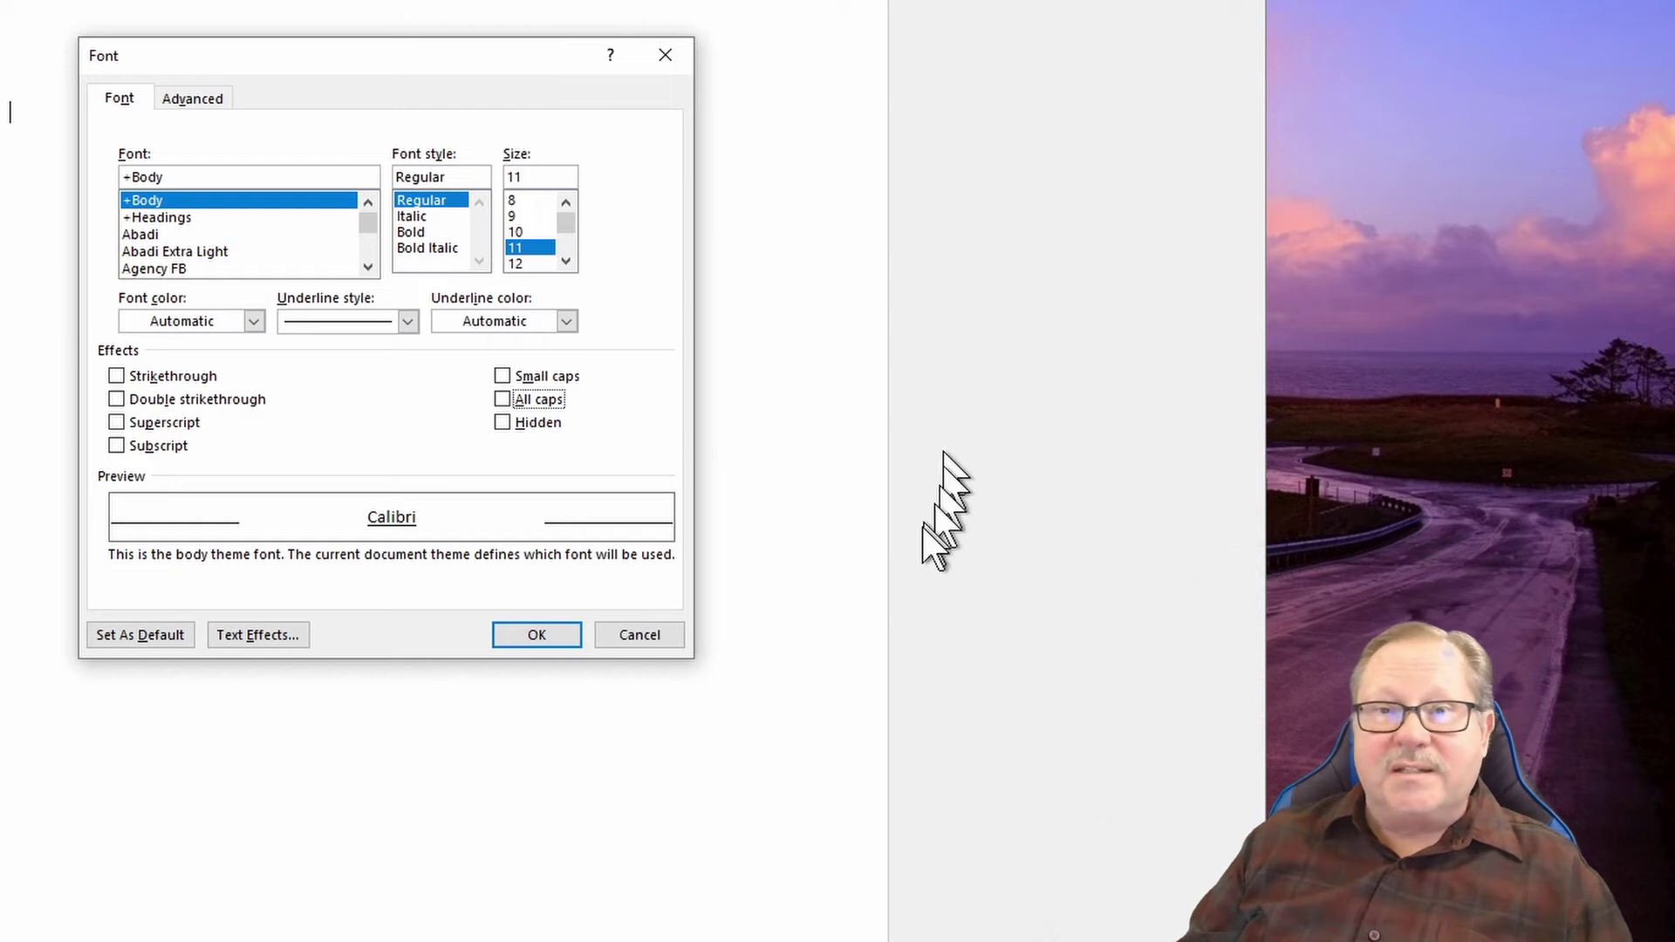
click(504, 424)
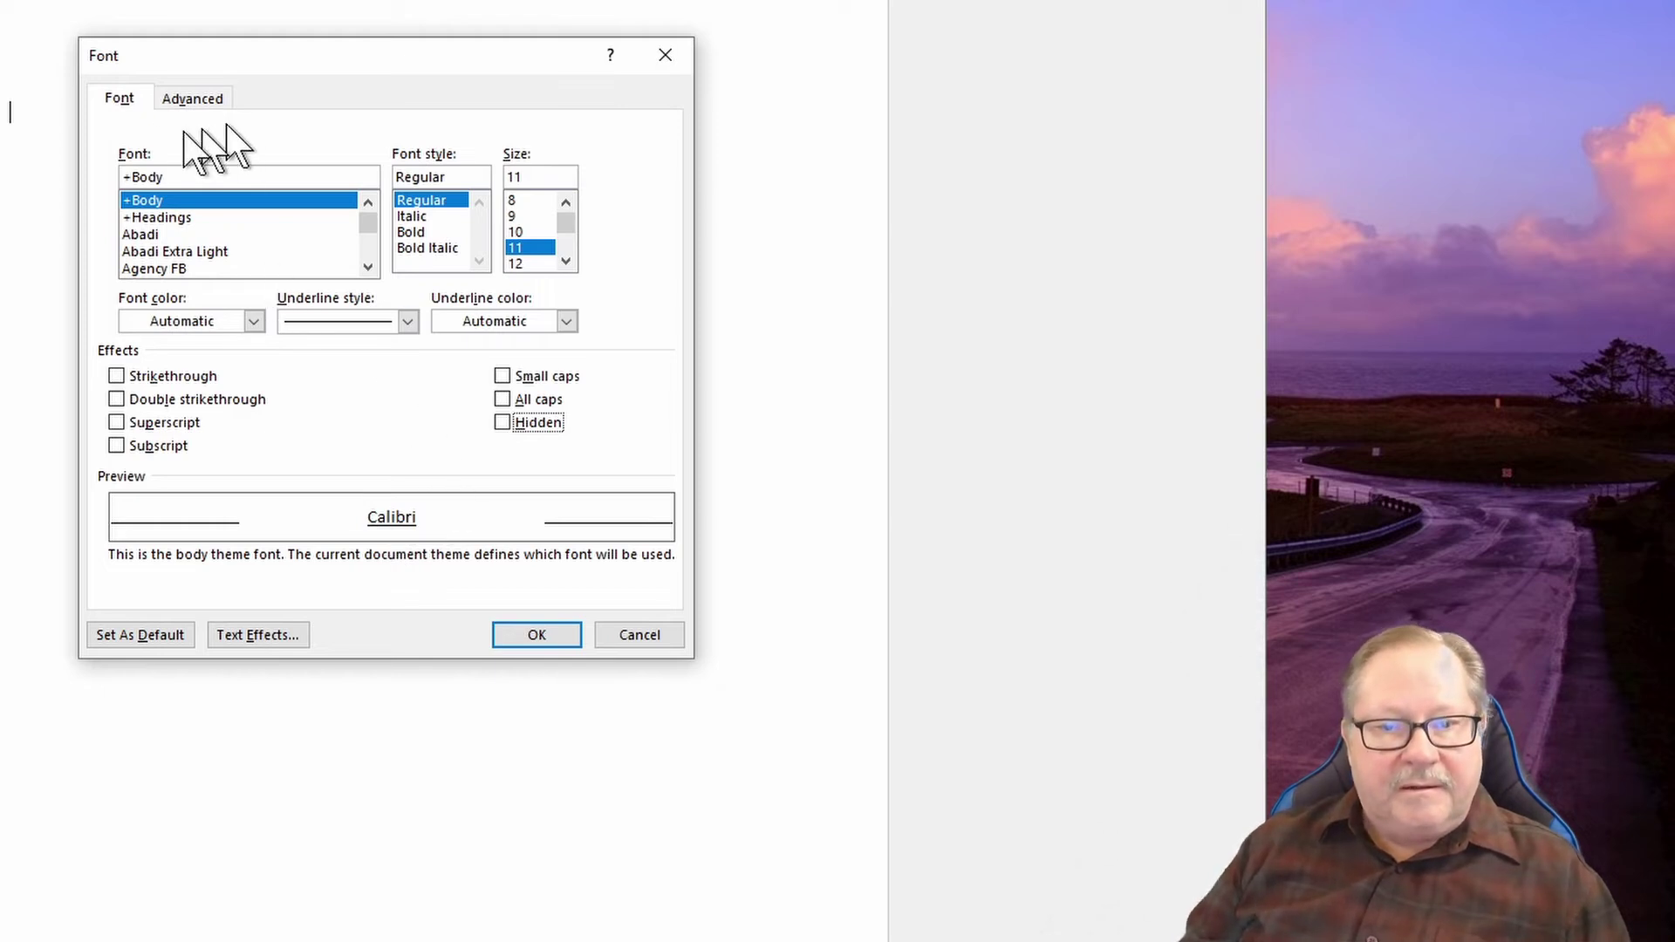
Step: On the Advanced tab, keep Spacing Normal, try Raised 3 pt, then return Position to Normal
click(188, 103)
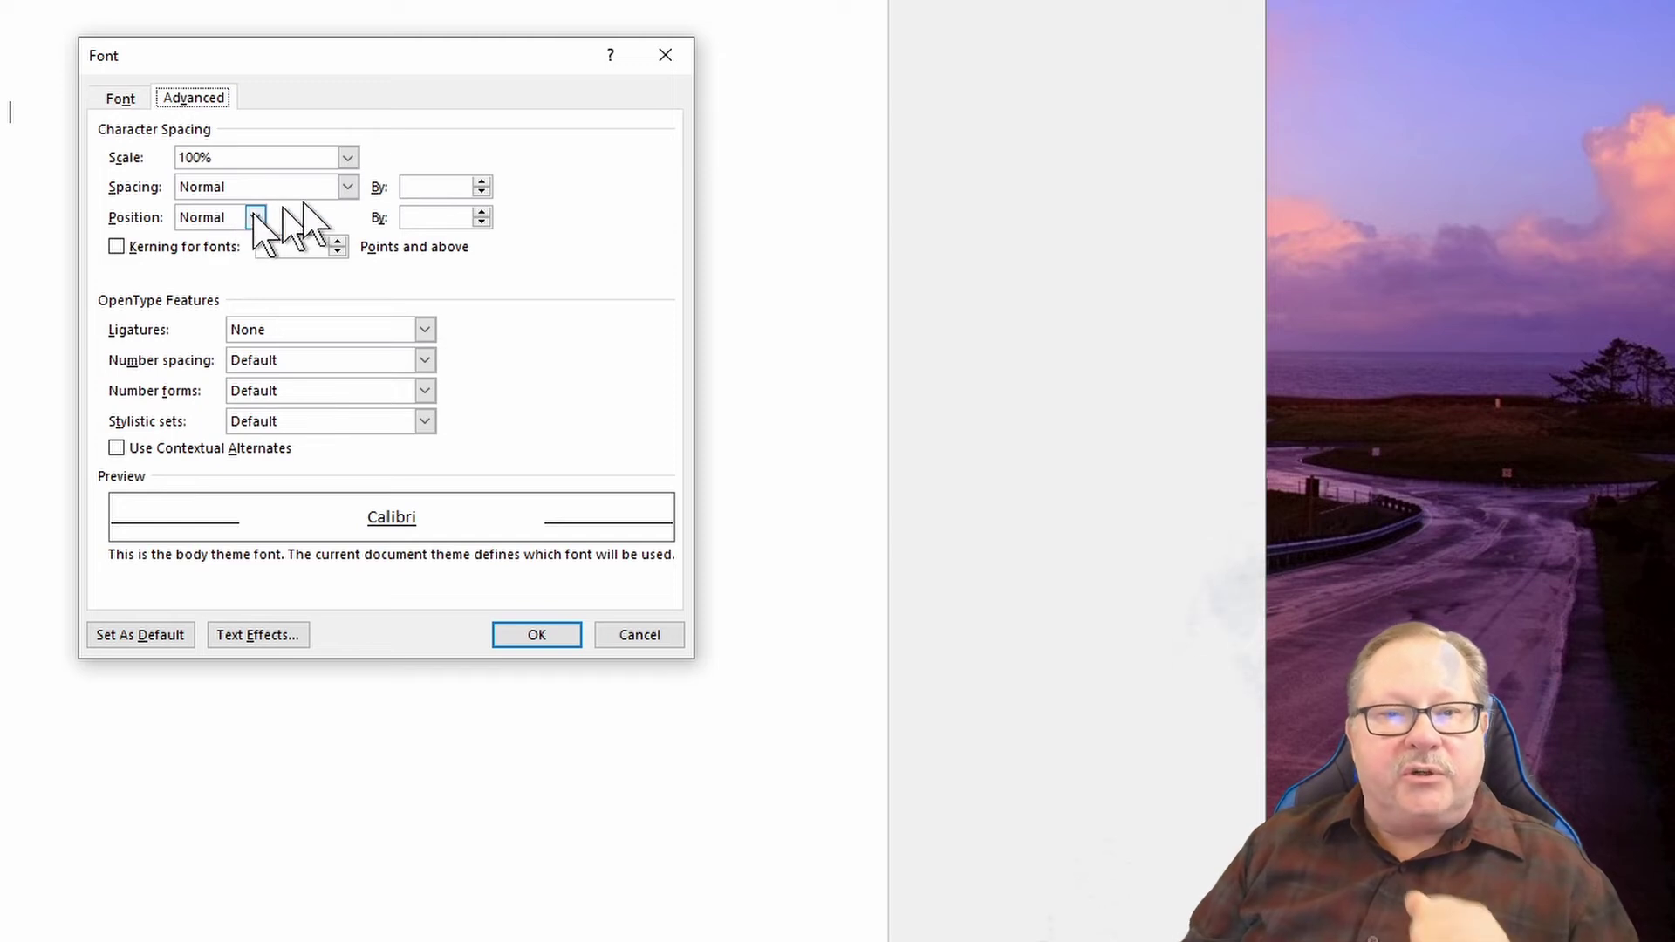
click(347, 186)
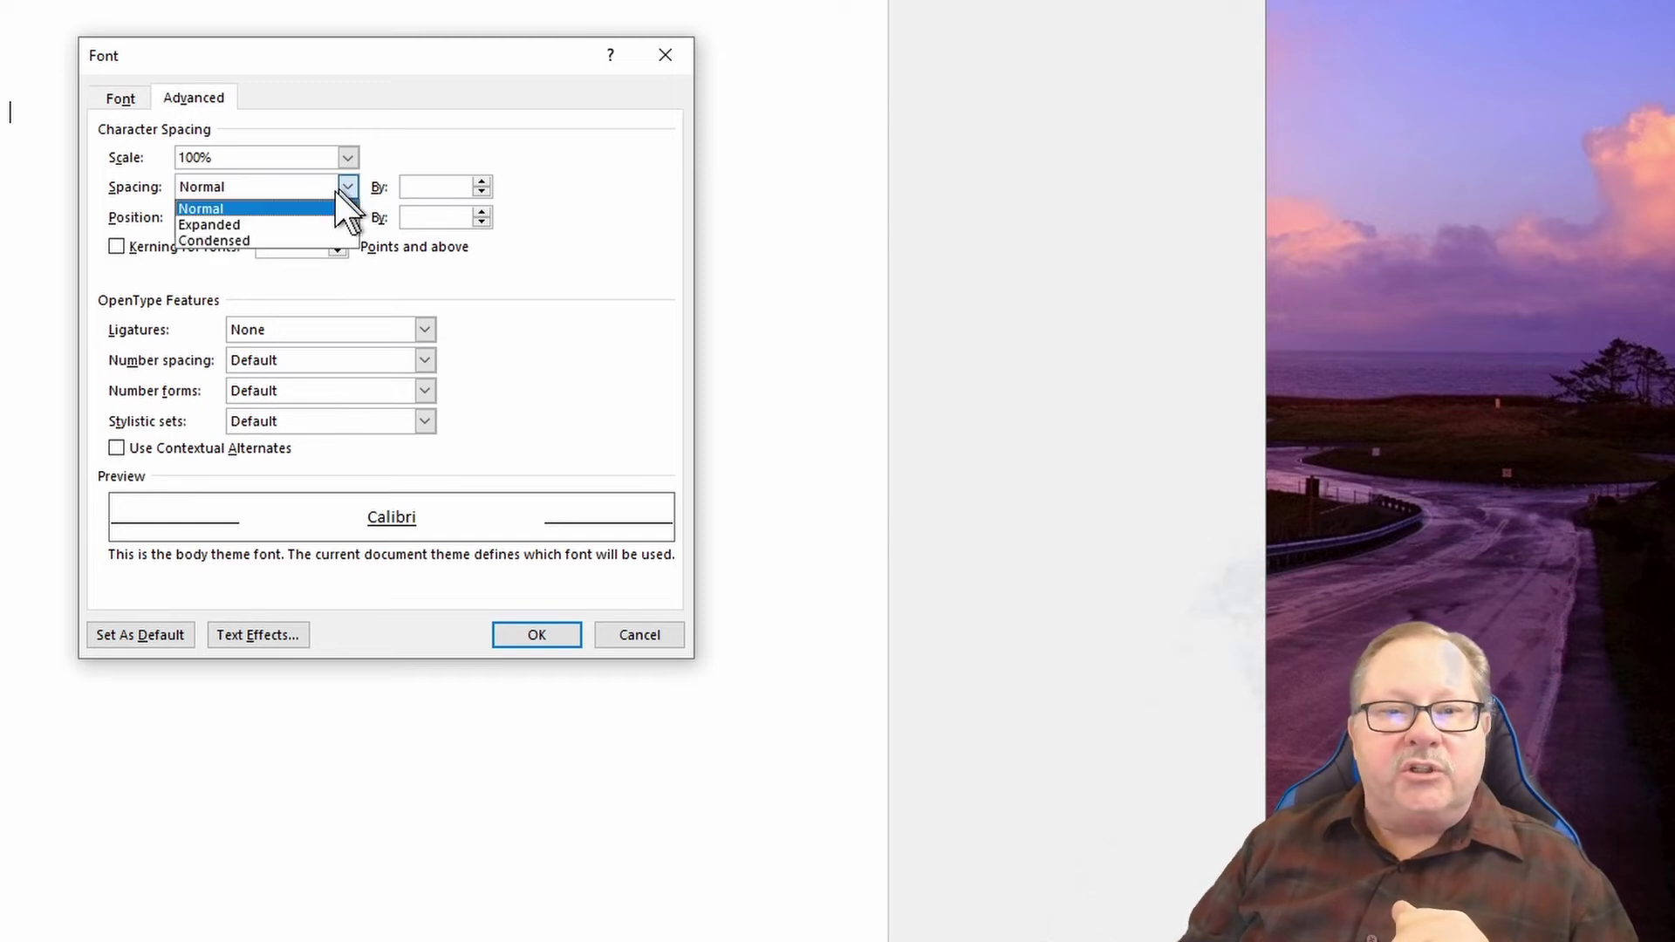
click(254, 209)
click(255, 217)
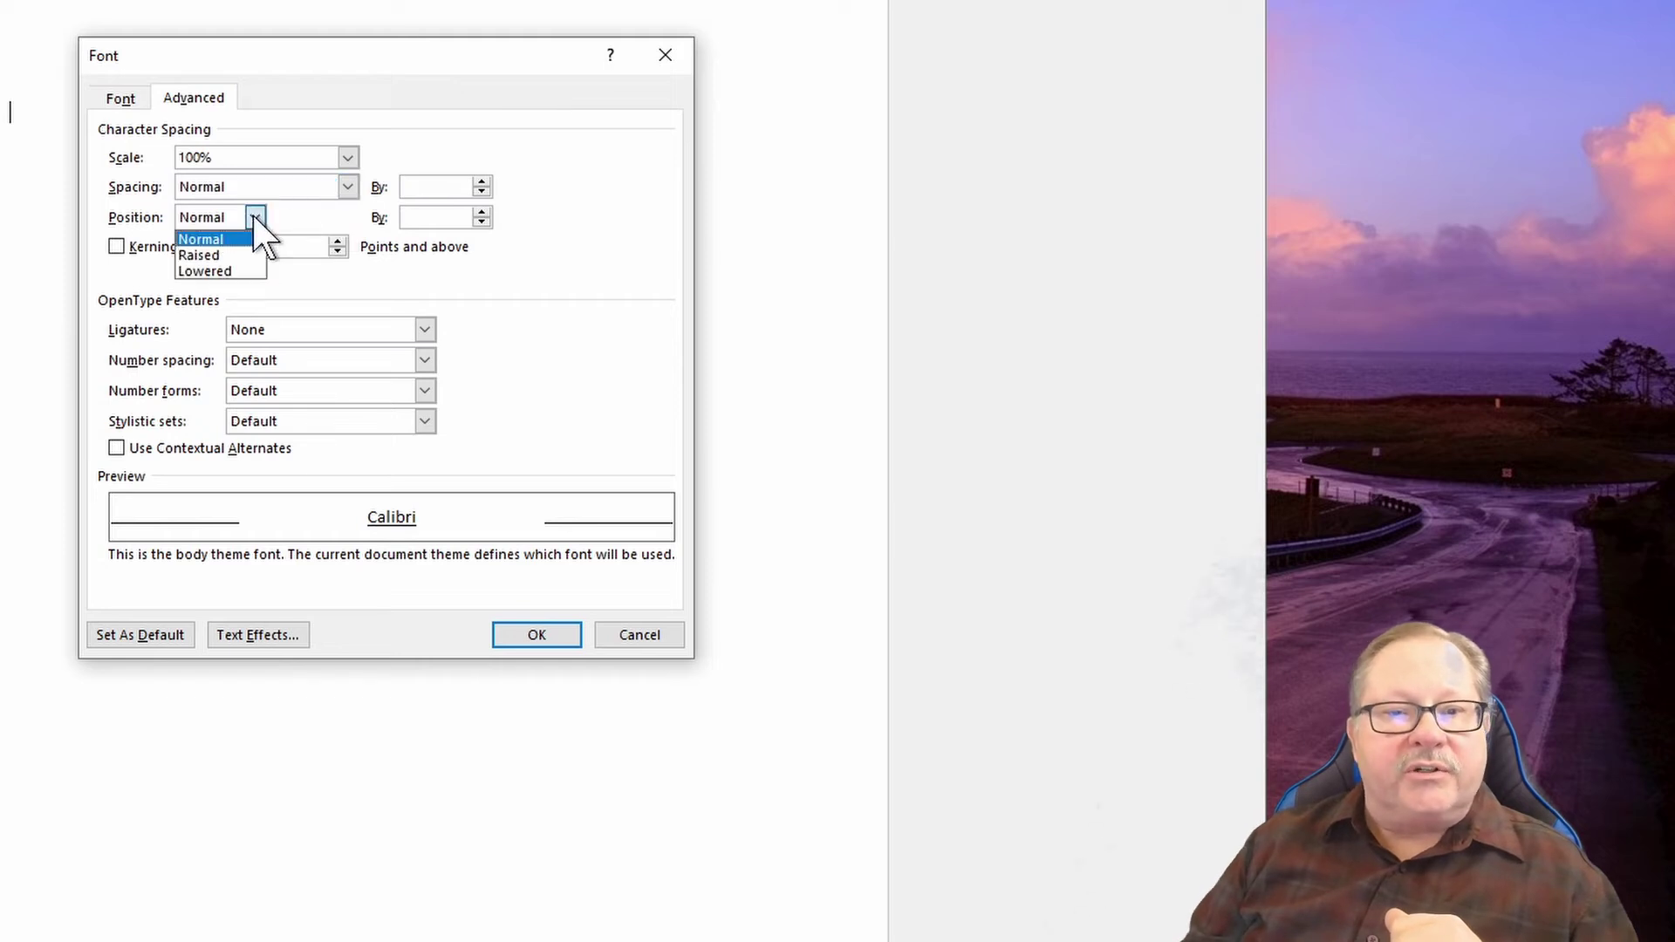
click(213, 254)
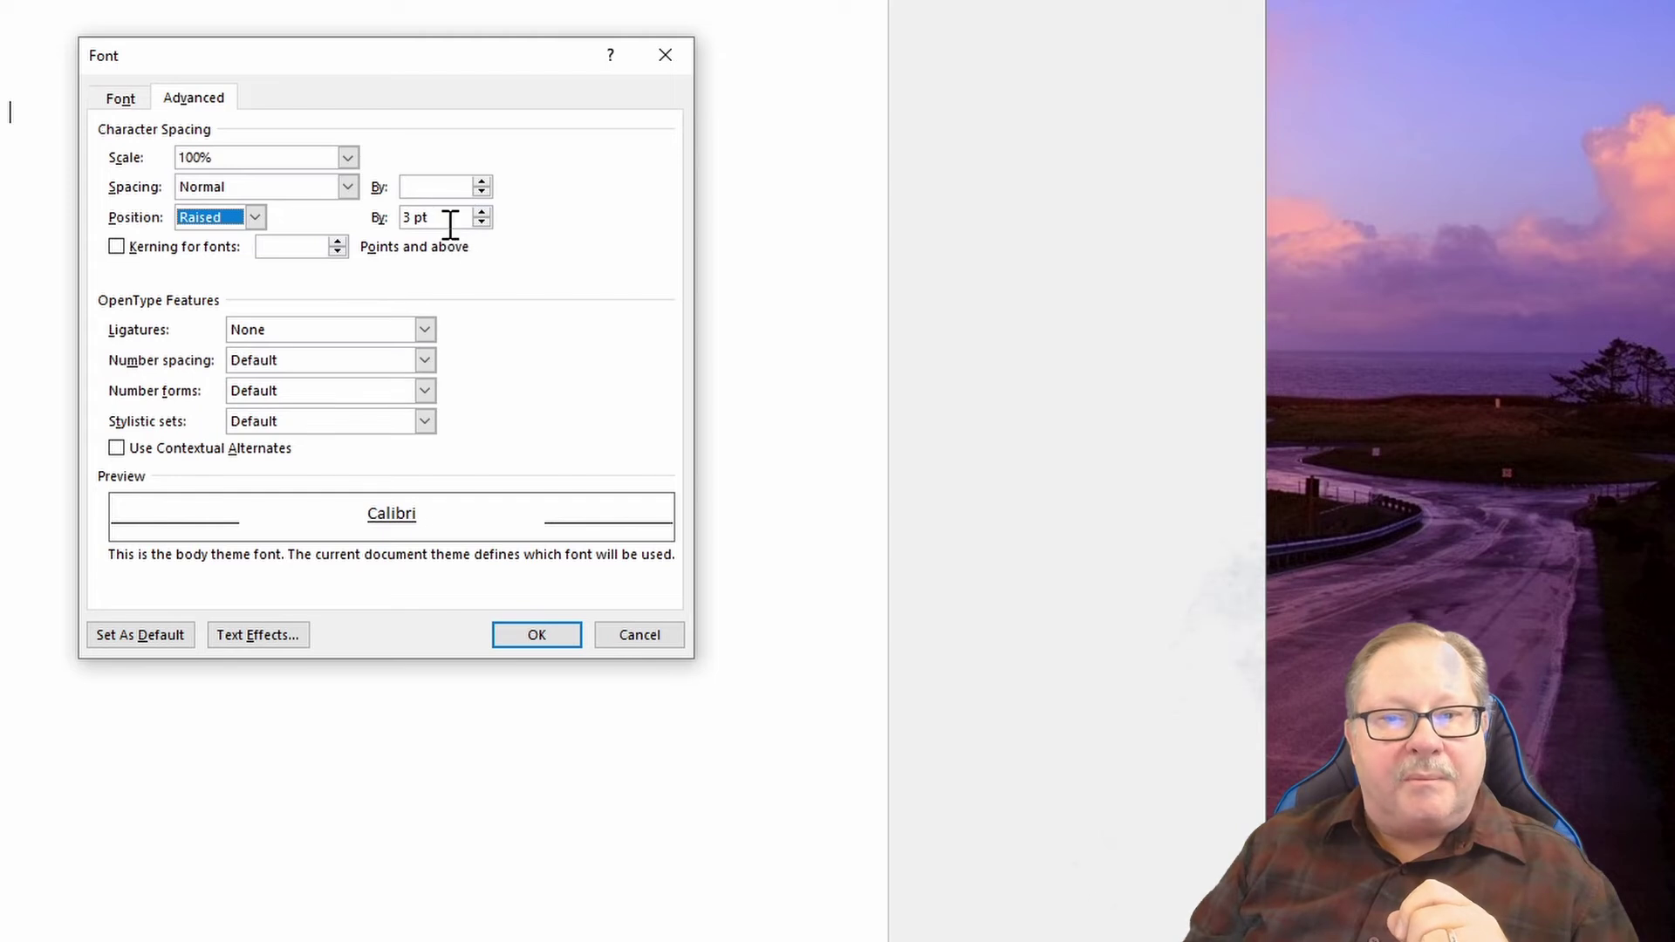
click(254, 218)
click(210, 234)
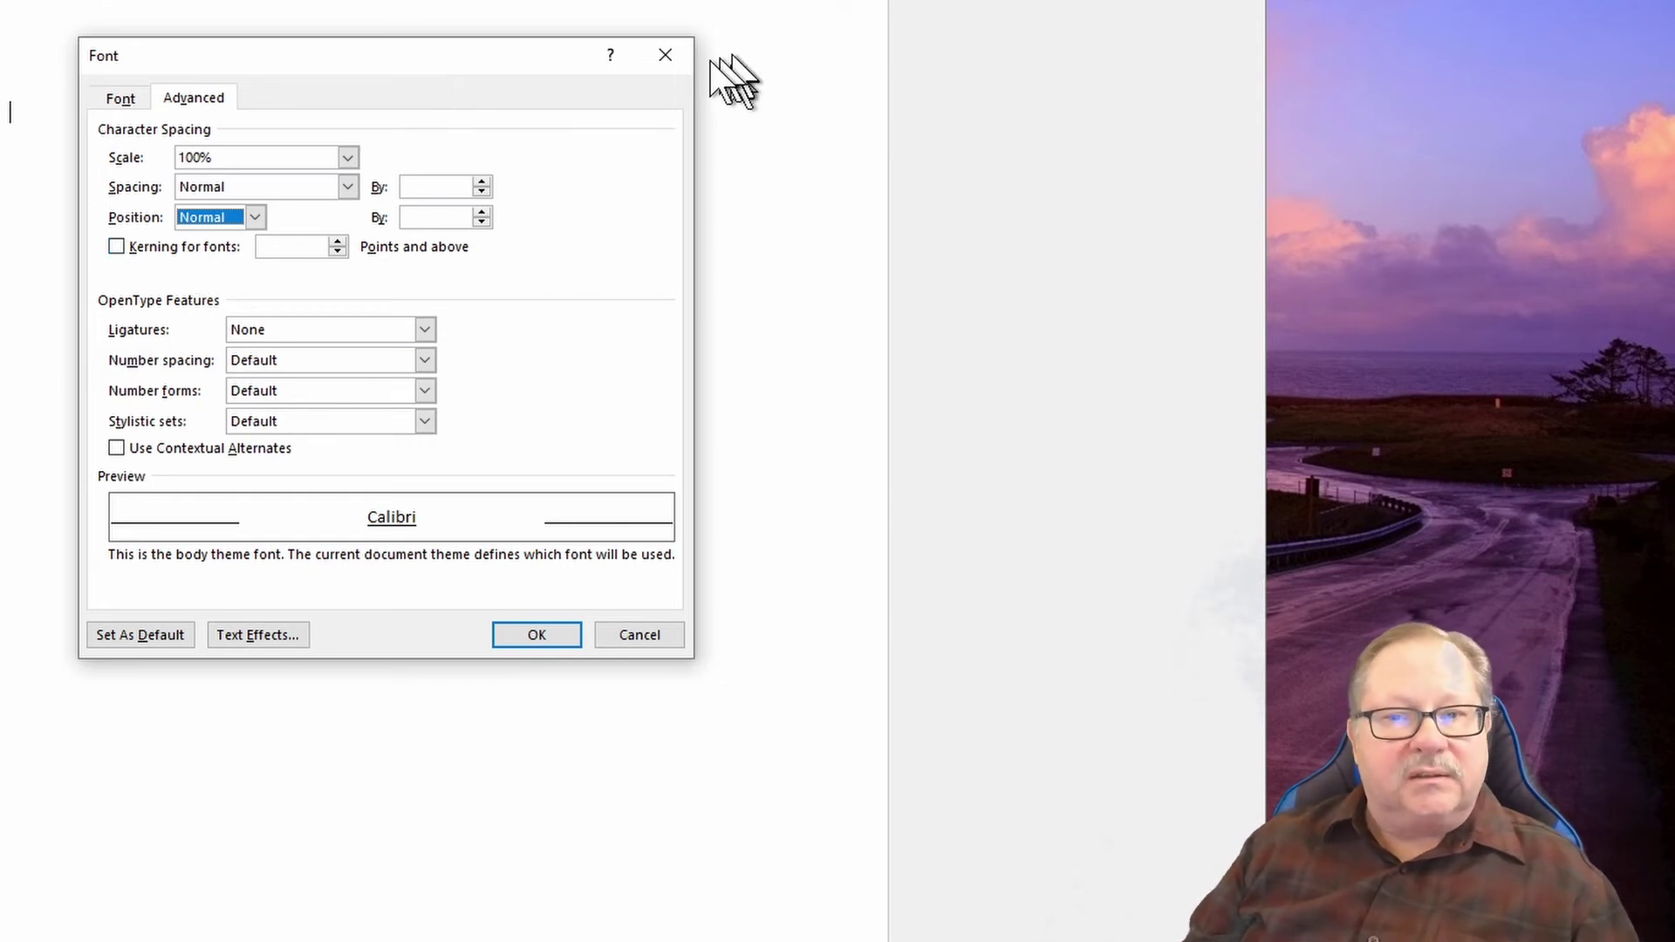
click(665, 54)
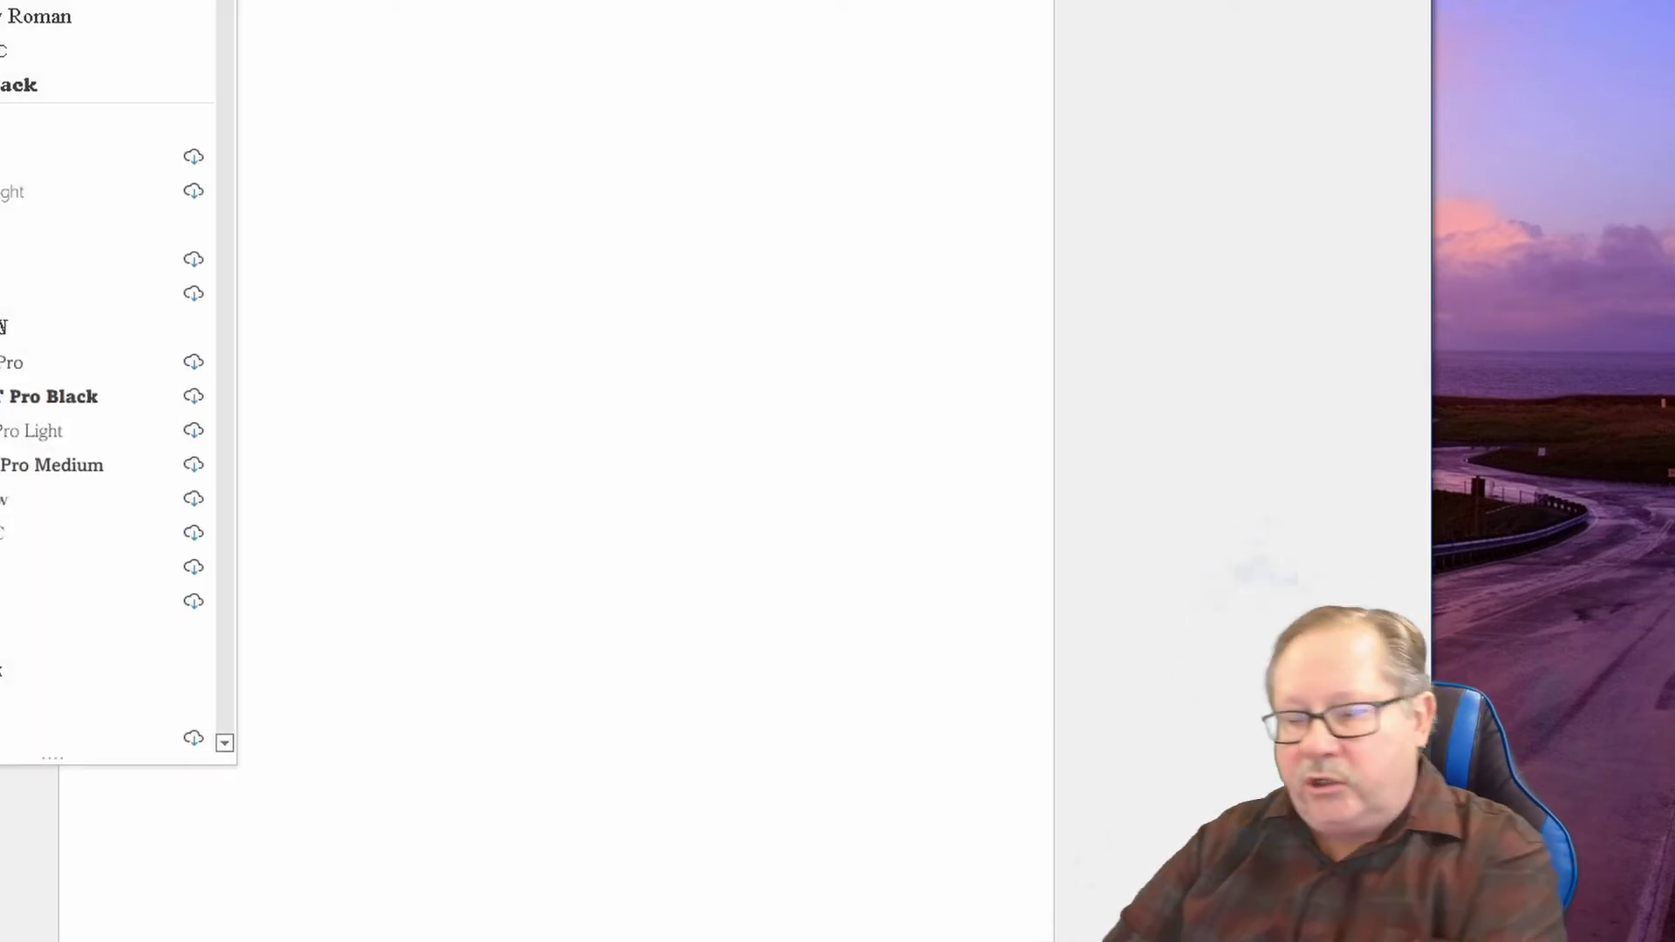
scroll(104, 392, down, 5)
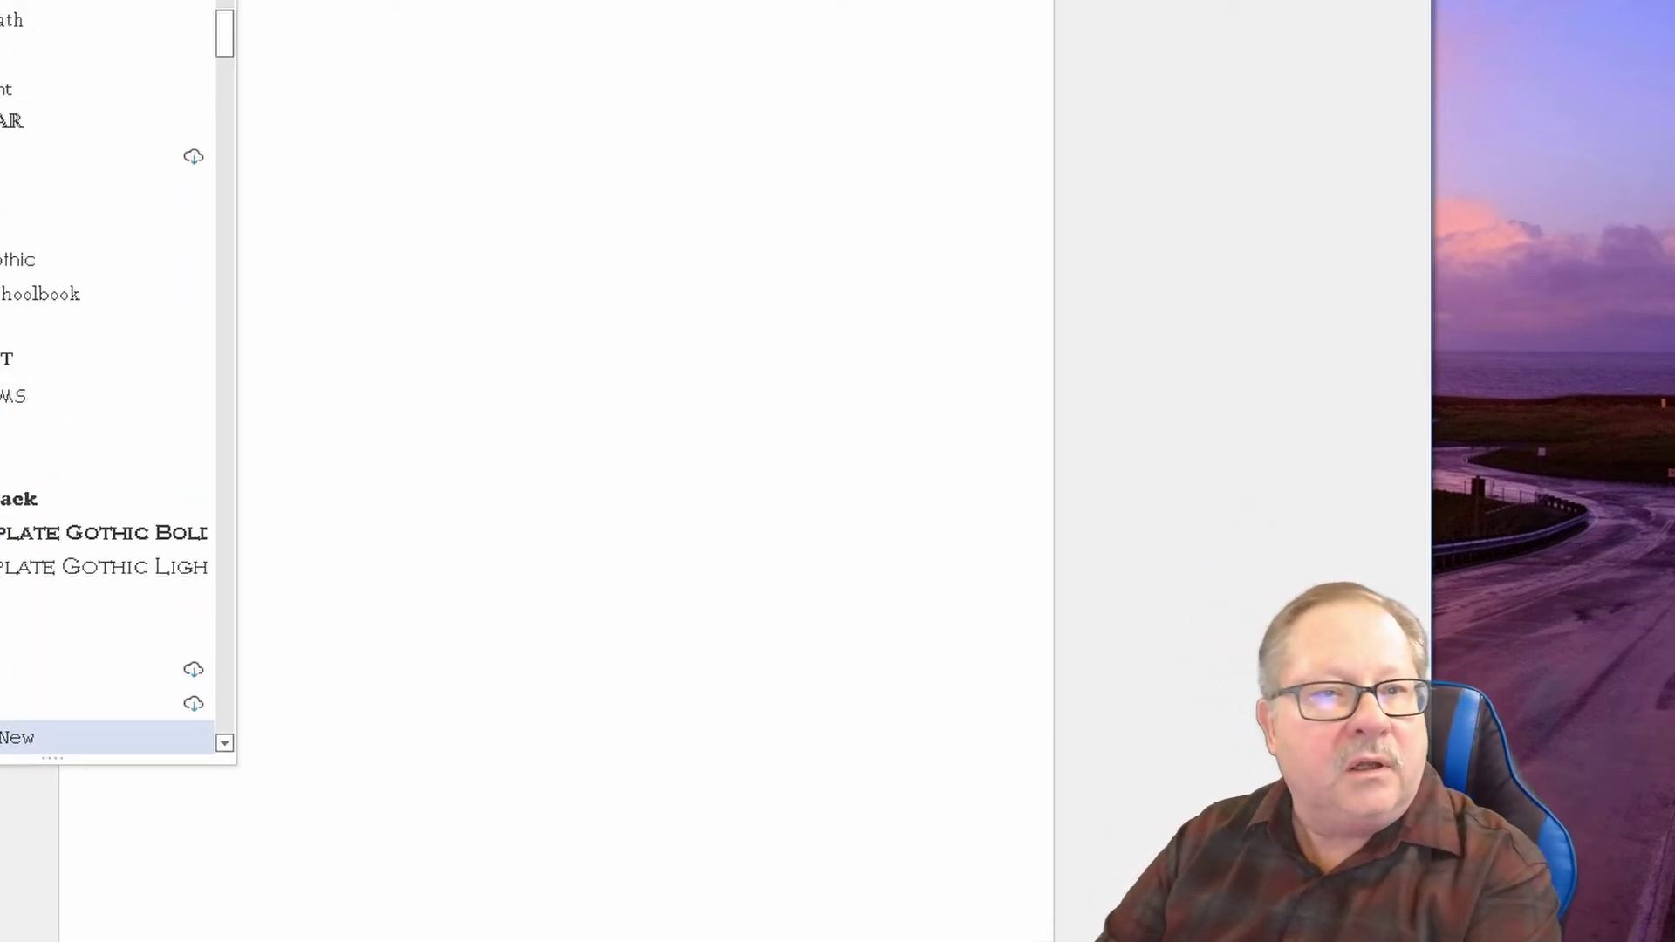
key(Return)
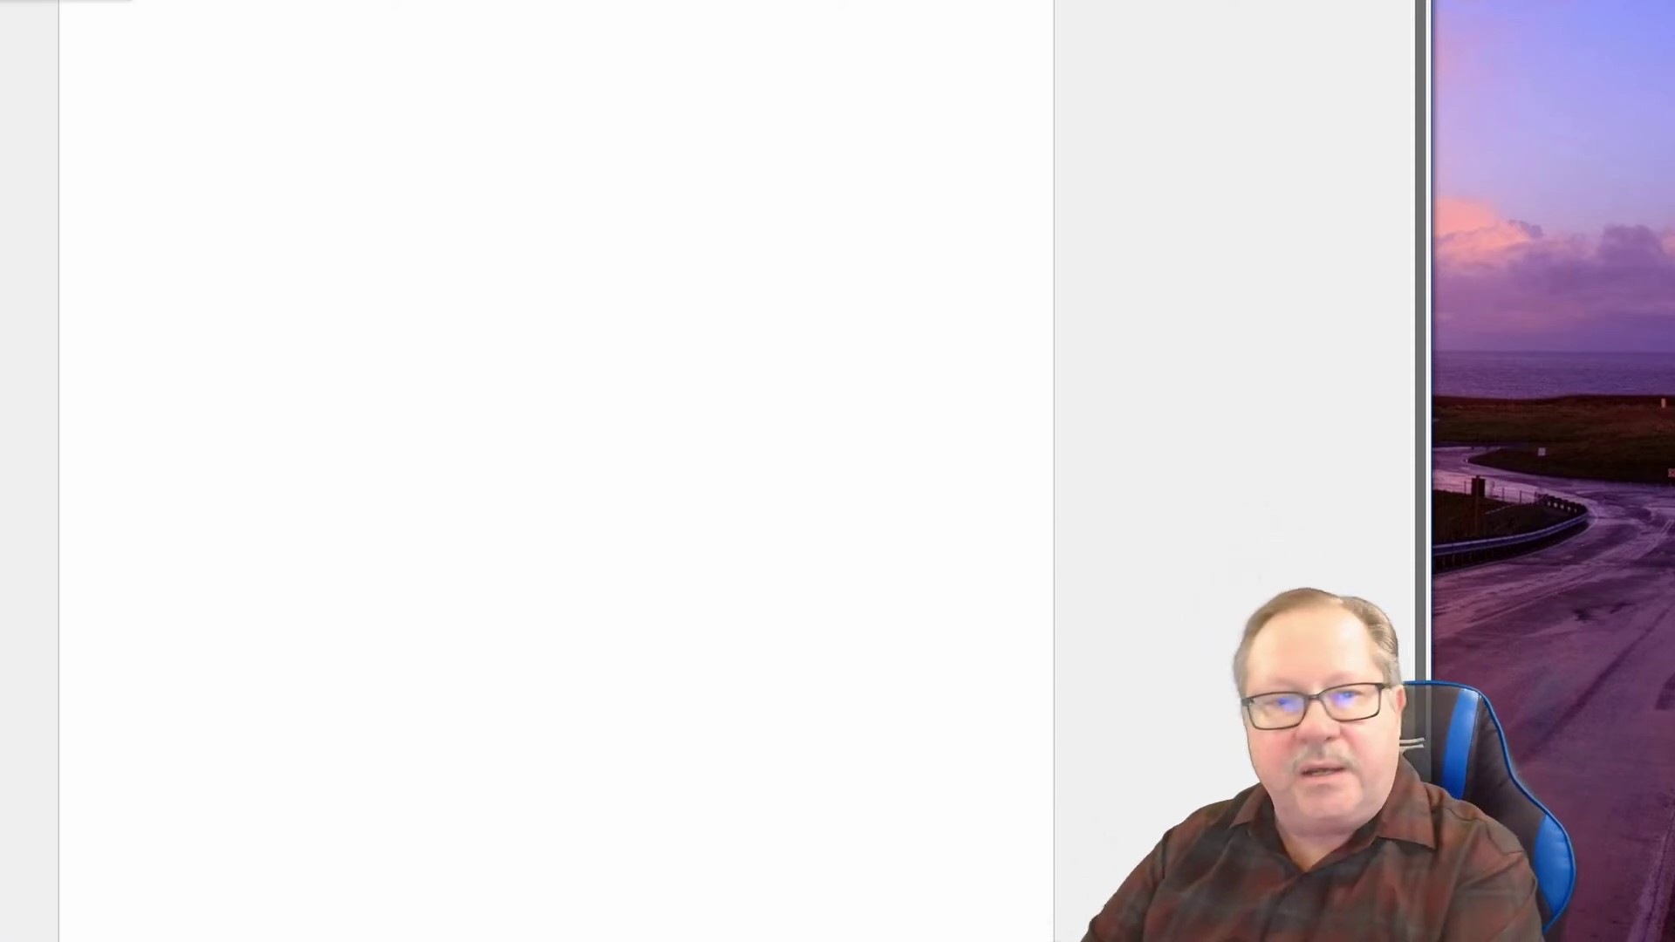
text(My name is Richard)
key(Return)
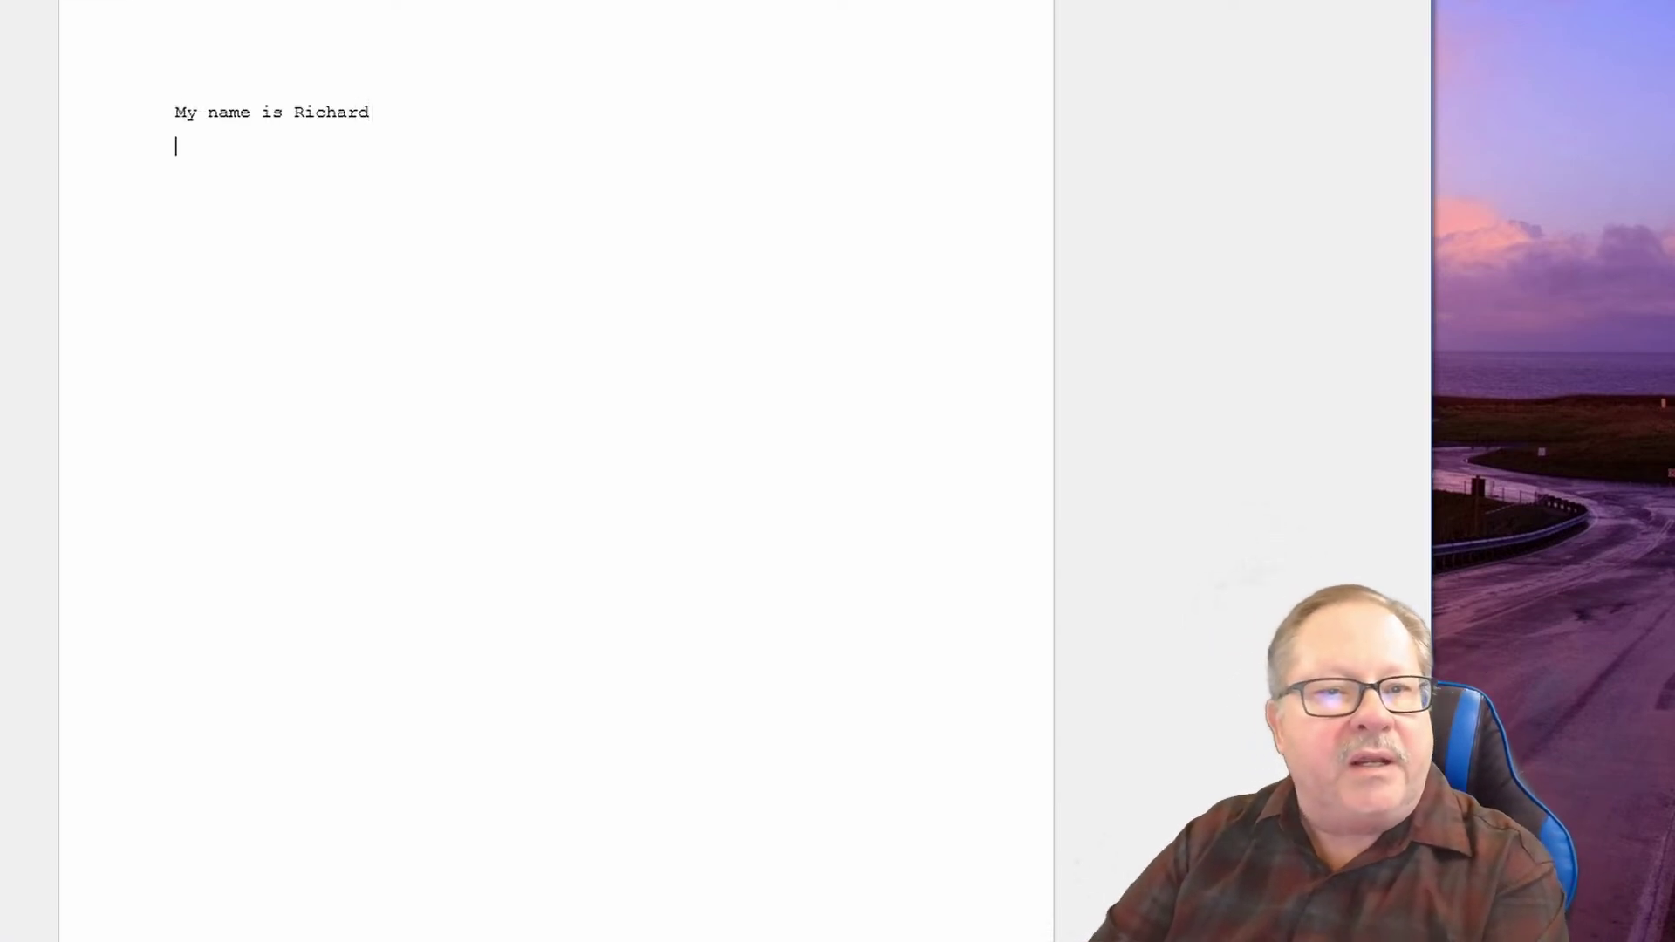
key(Return)
key(BackSpace)
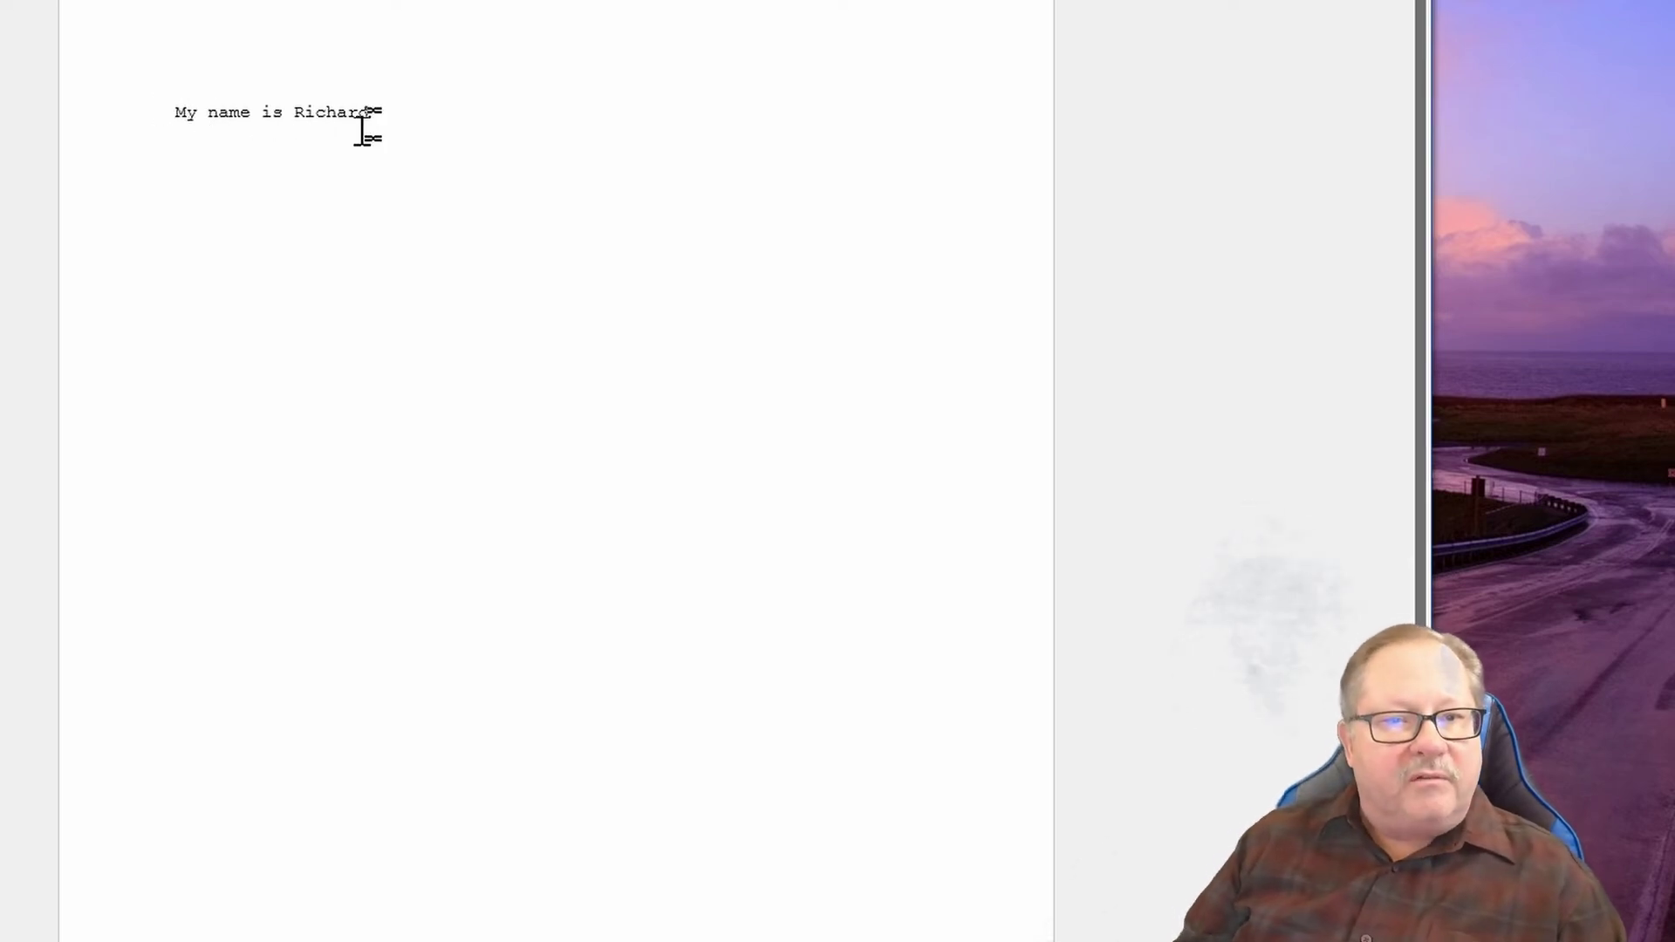
drag(380, 111, 175, 112)
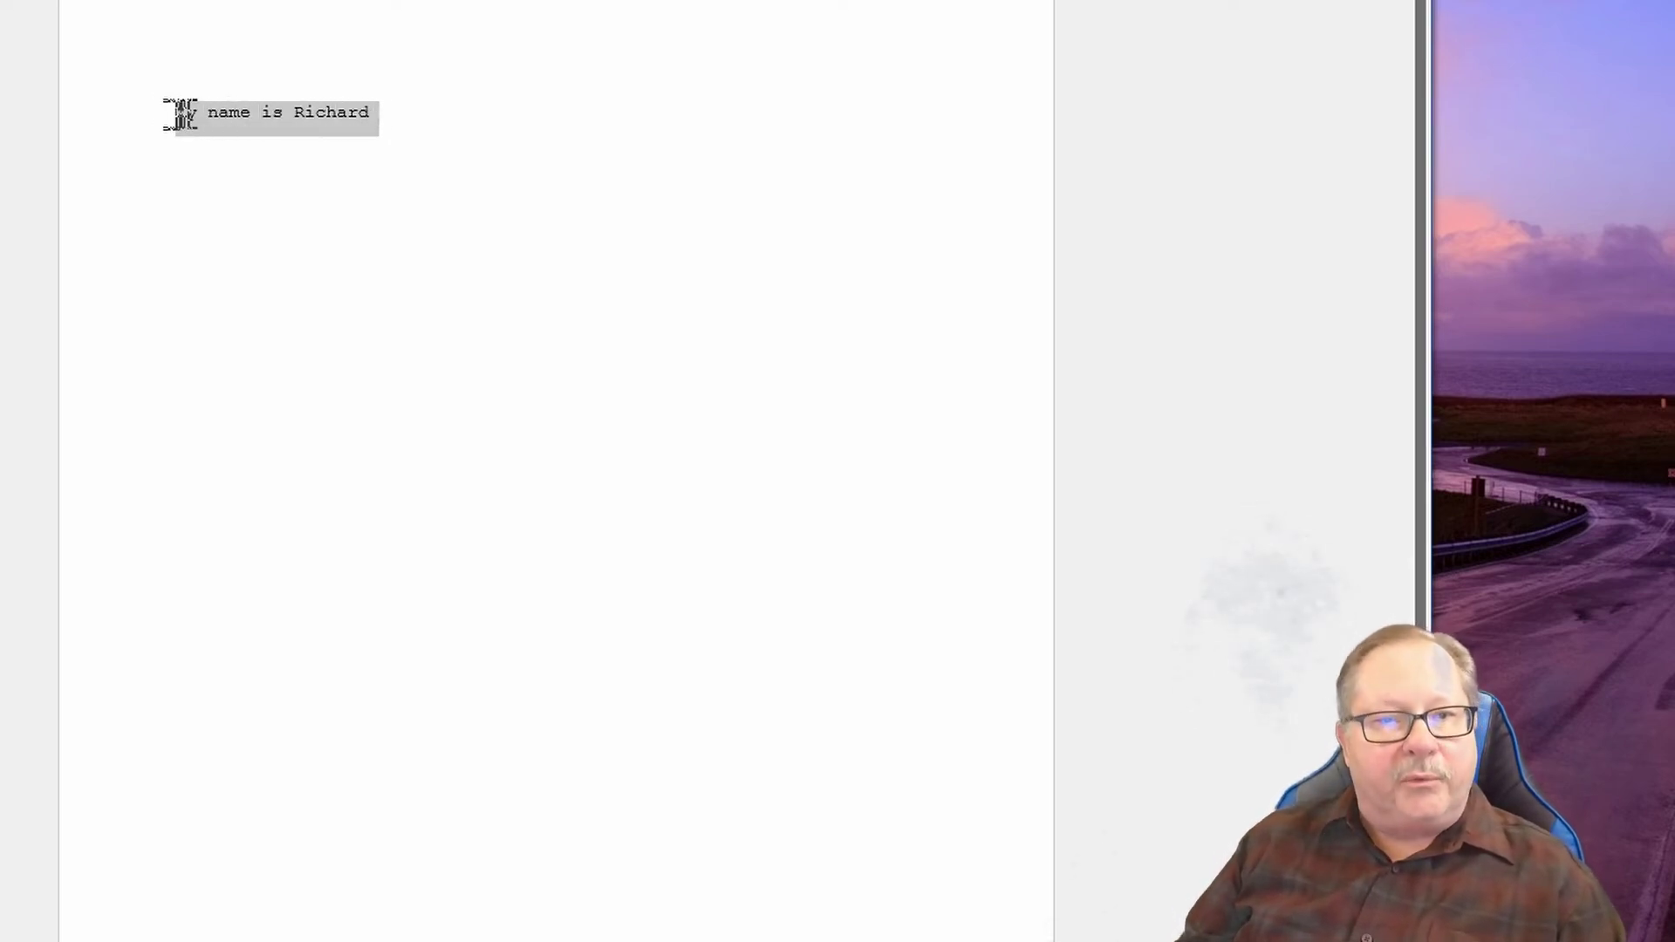
click(475, 123)
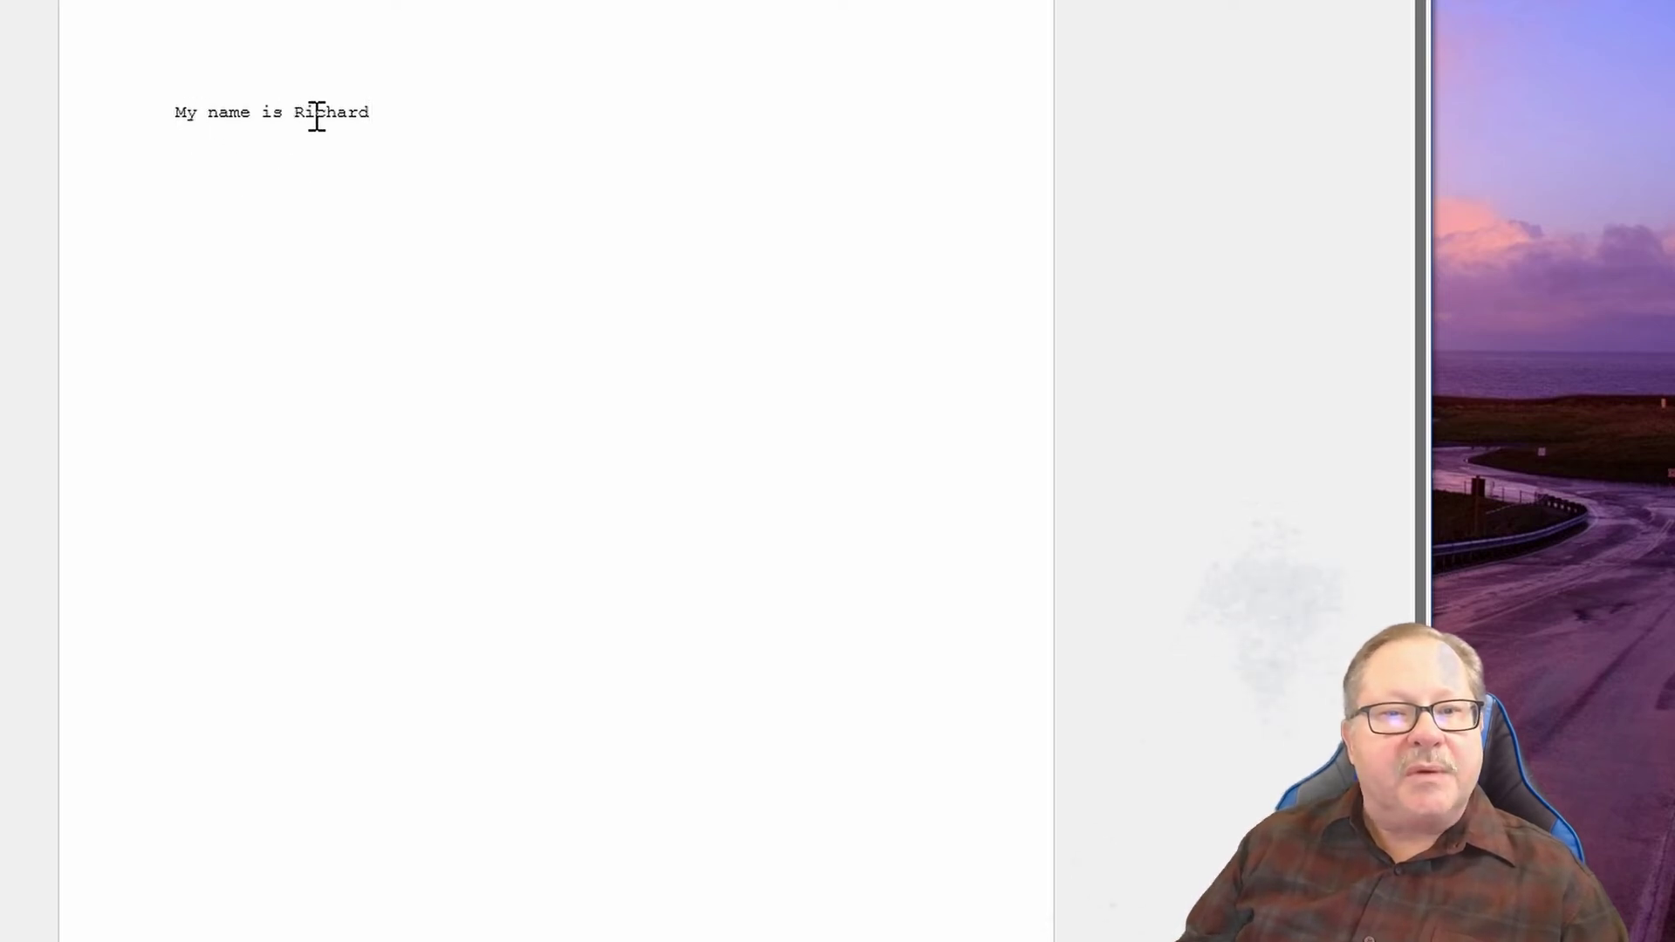
drag(311, 118, 306, 122)
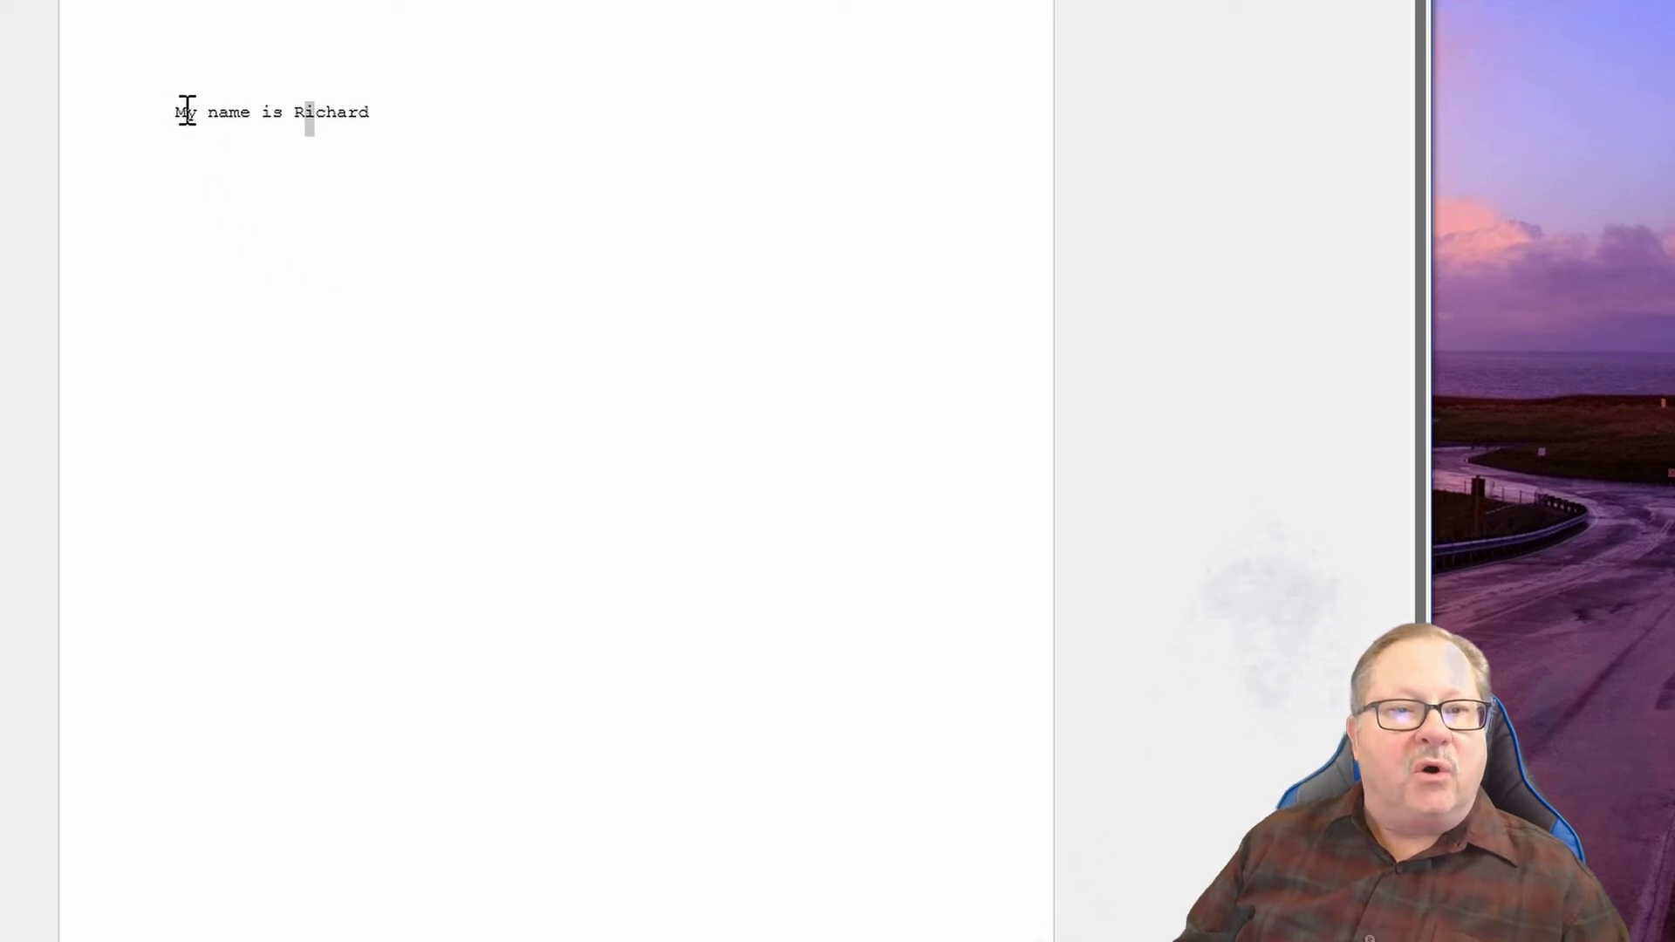
drag(188, 112, 178, 113)
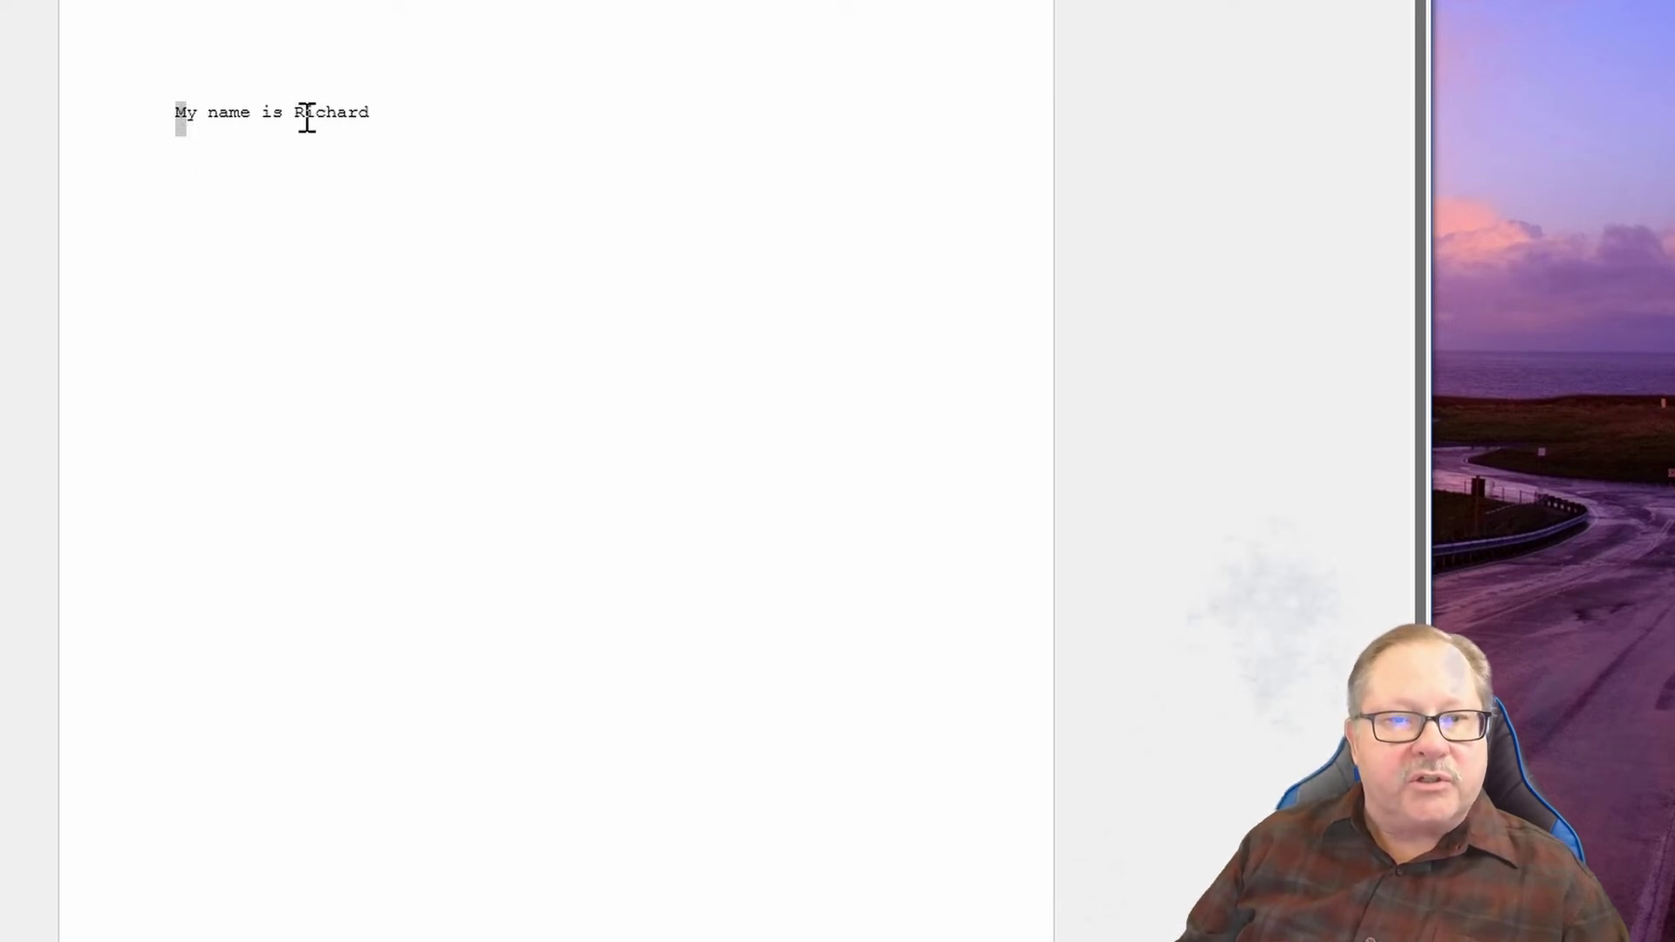
drag(325, 114, 335, 113)
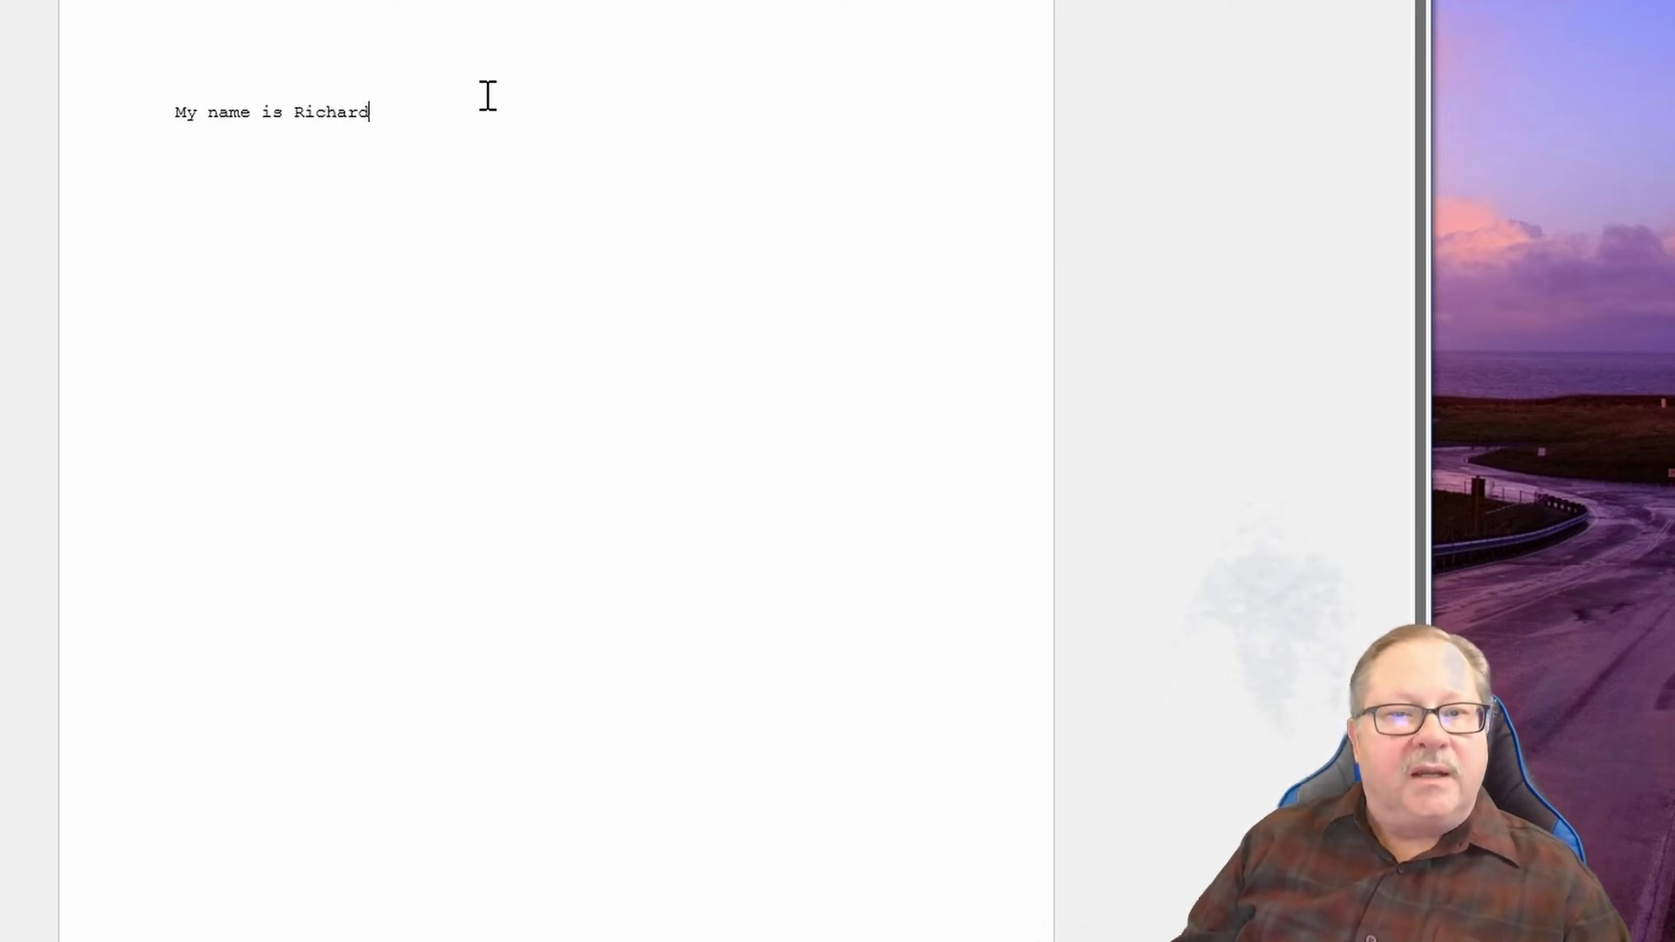
Step: Type 'My name is Richard' on a new Calibri line and select that second line
key(Return)
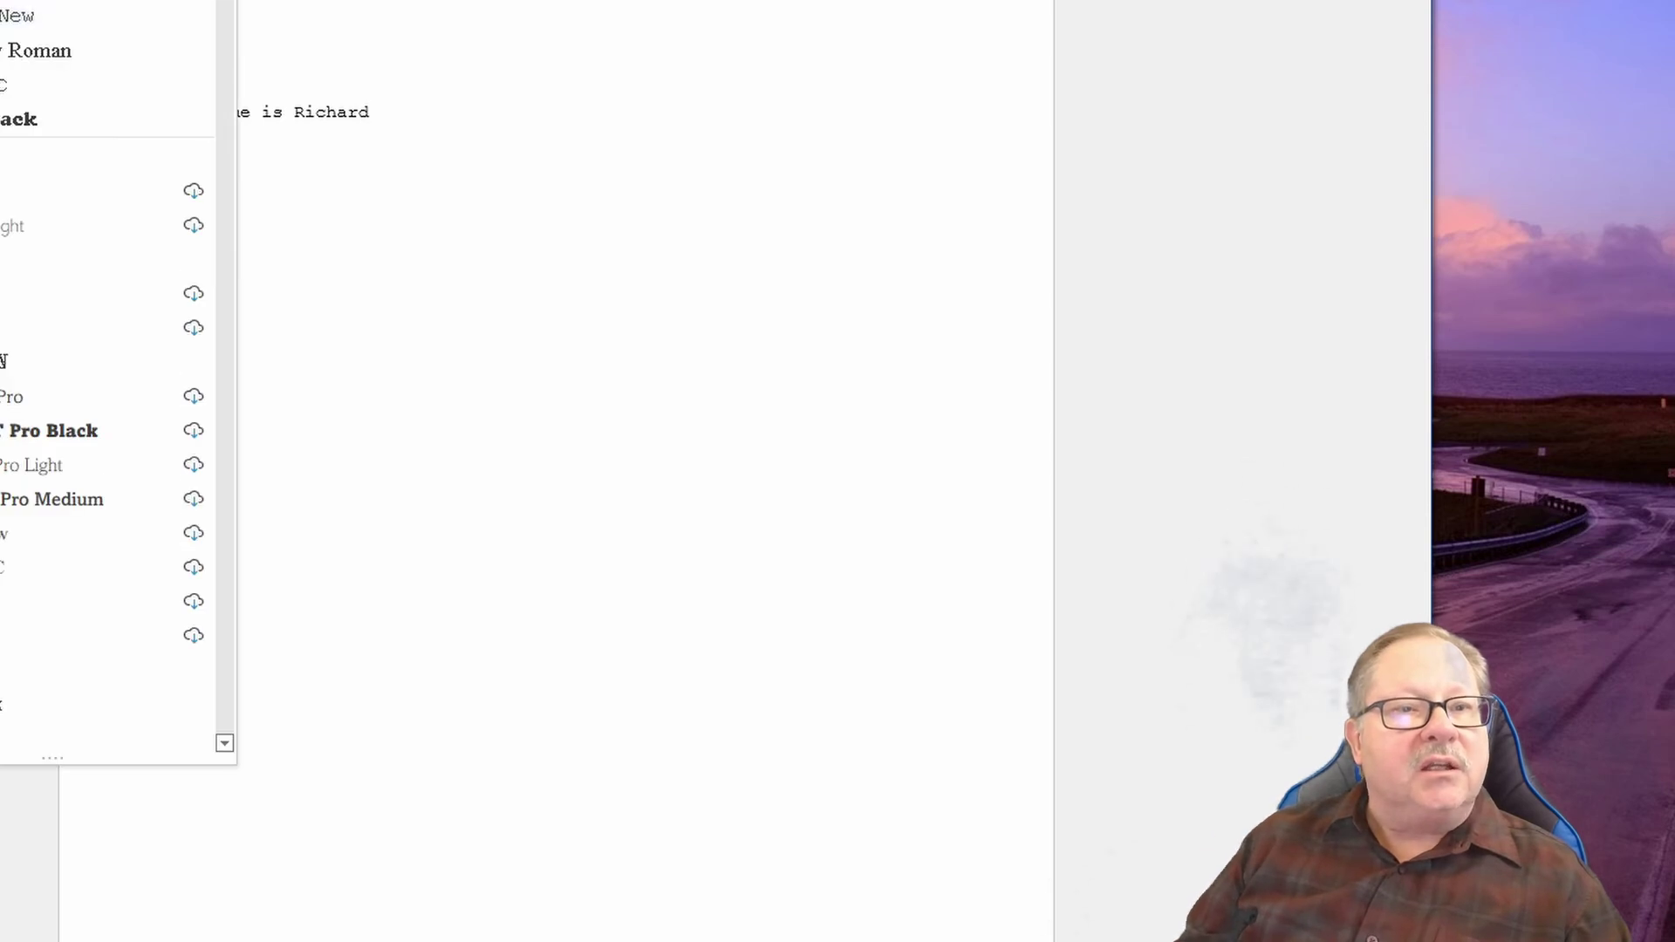
key(Escape)
text(My name )
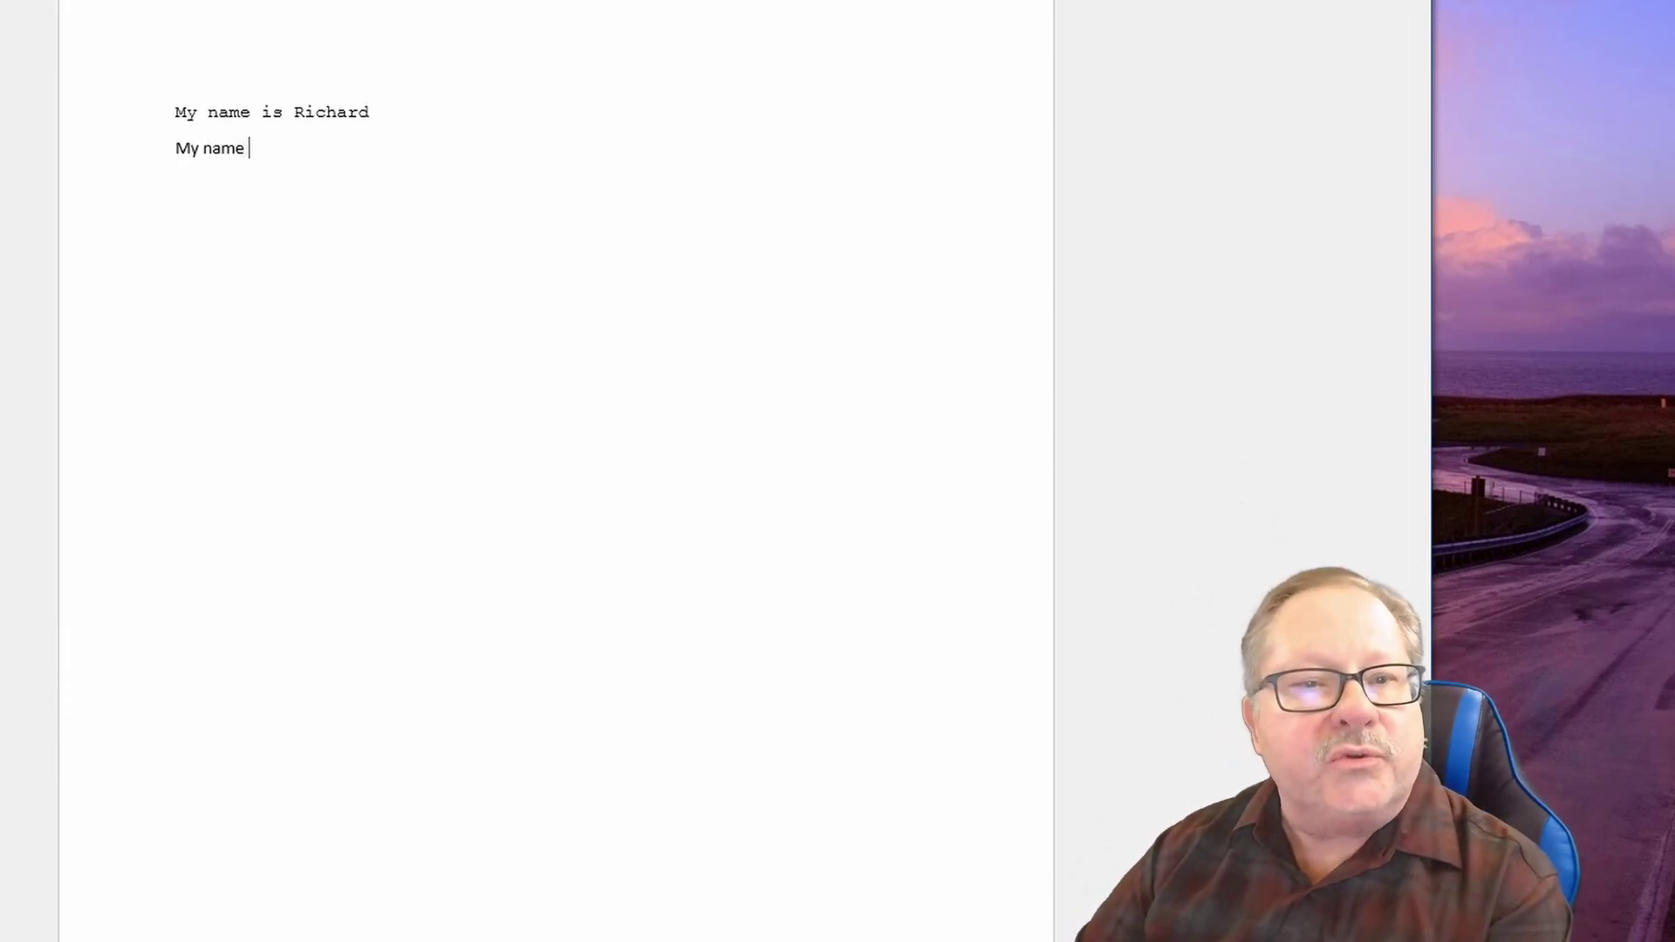
text(is Richard)
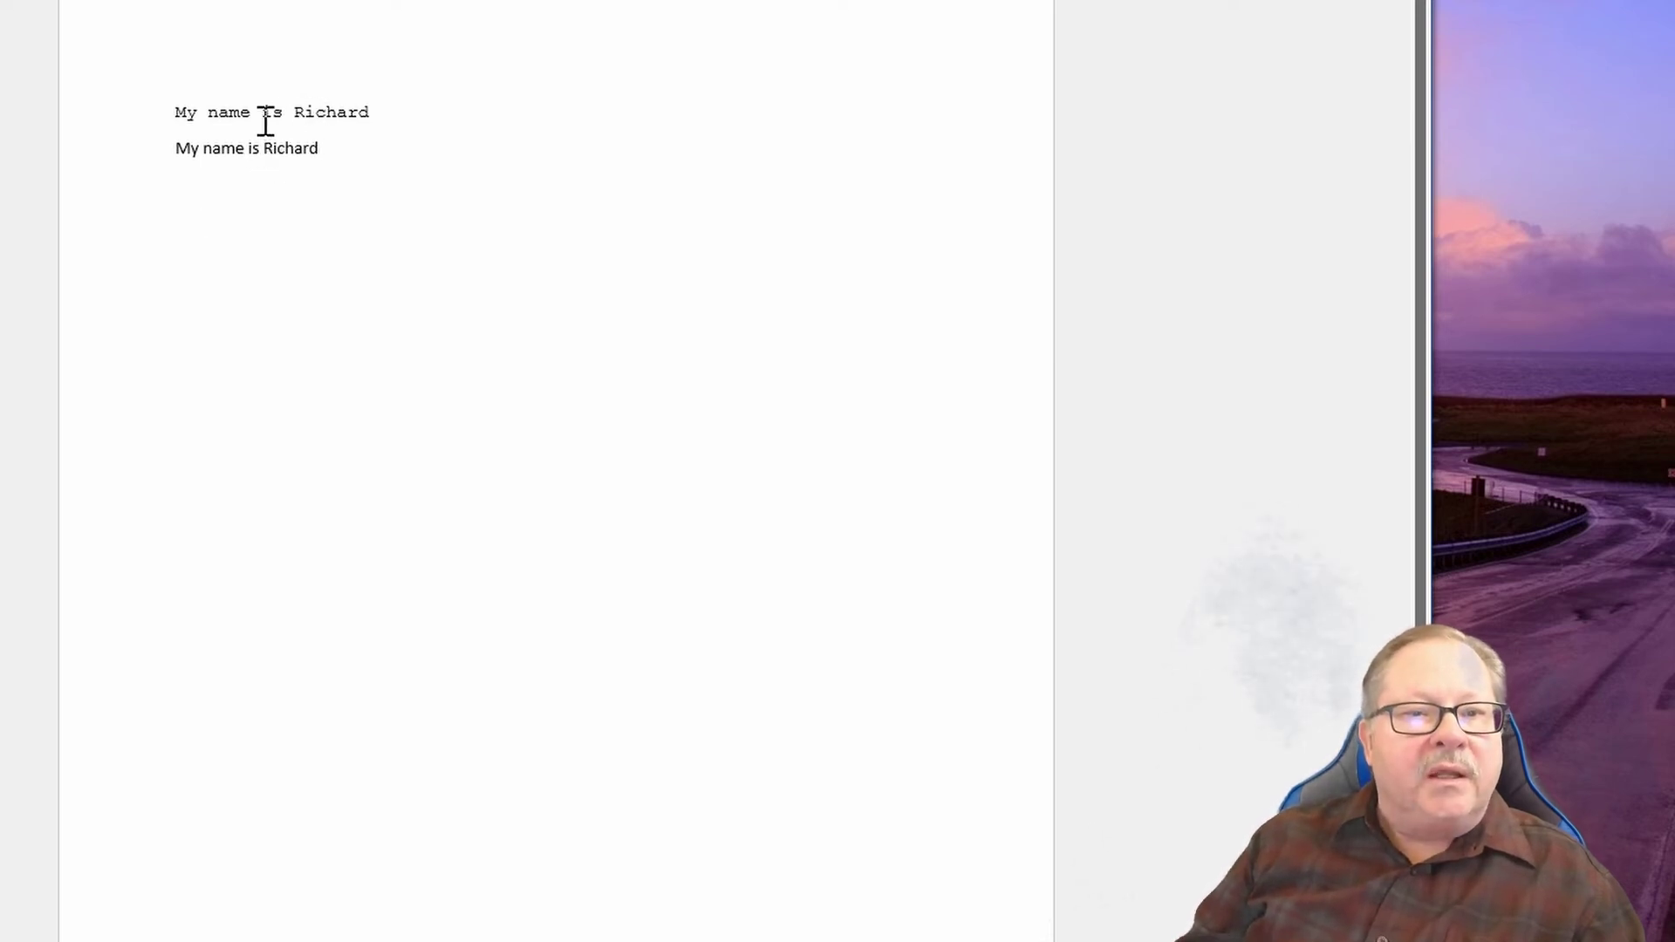
click(264, 146)
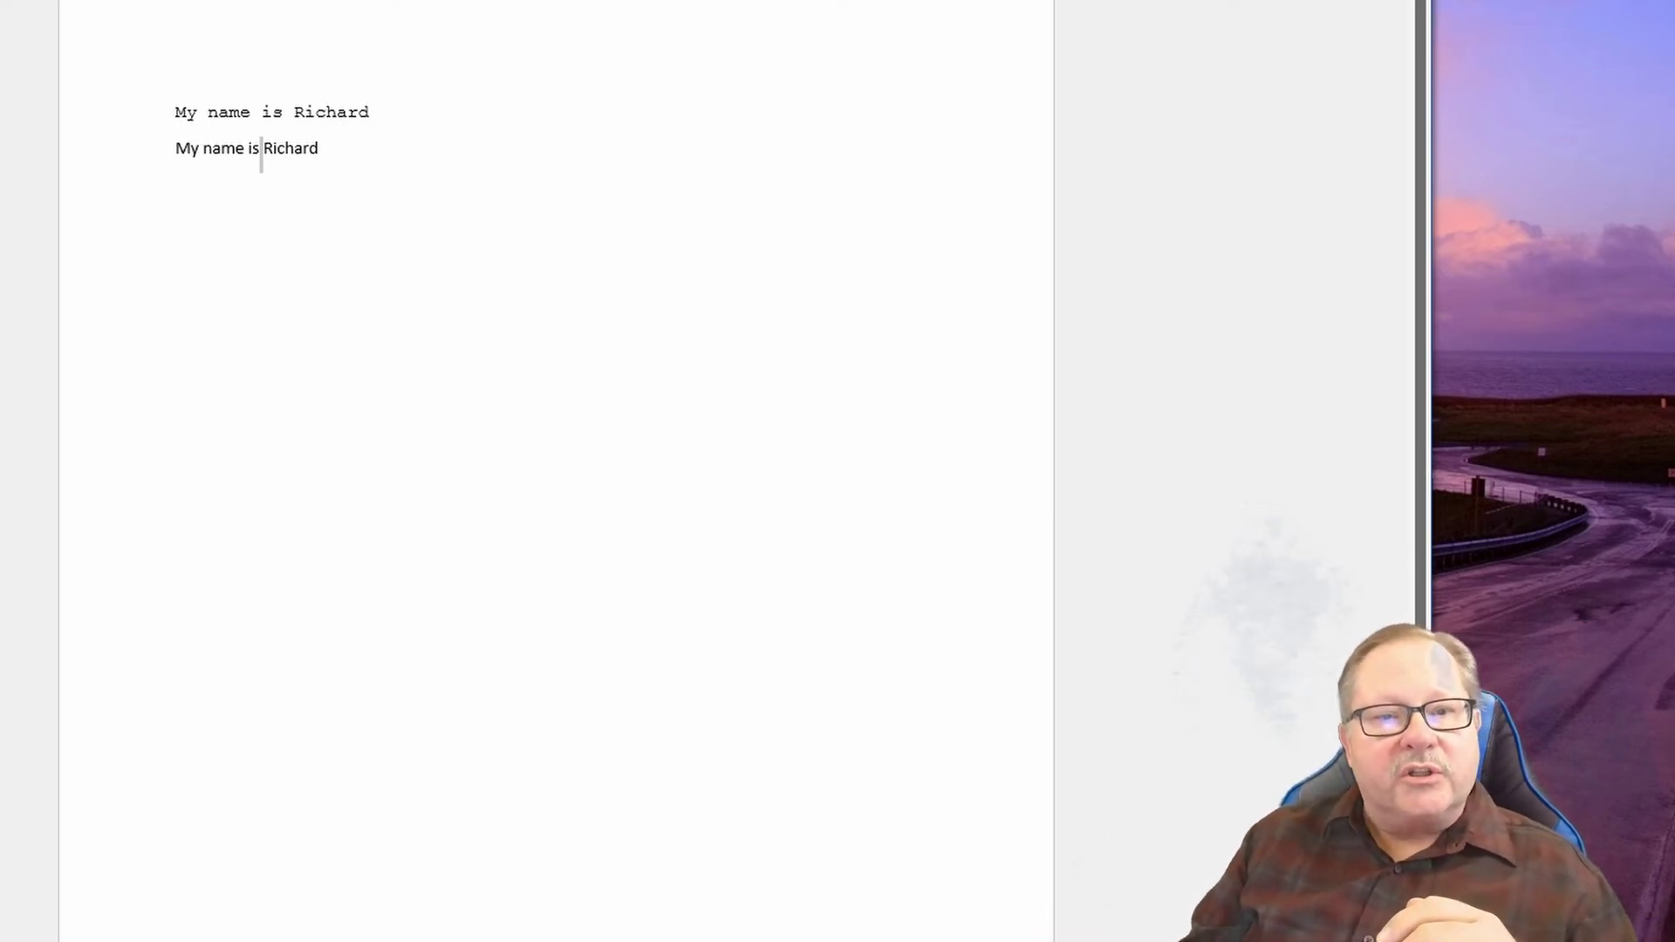
triple_click(260, 154)
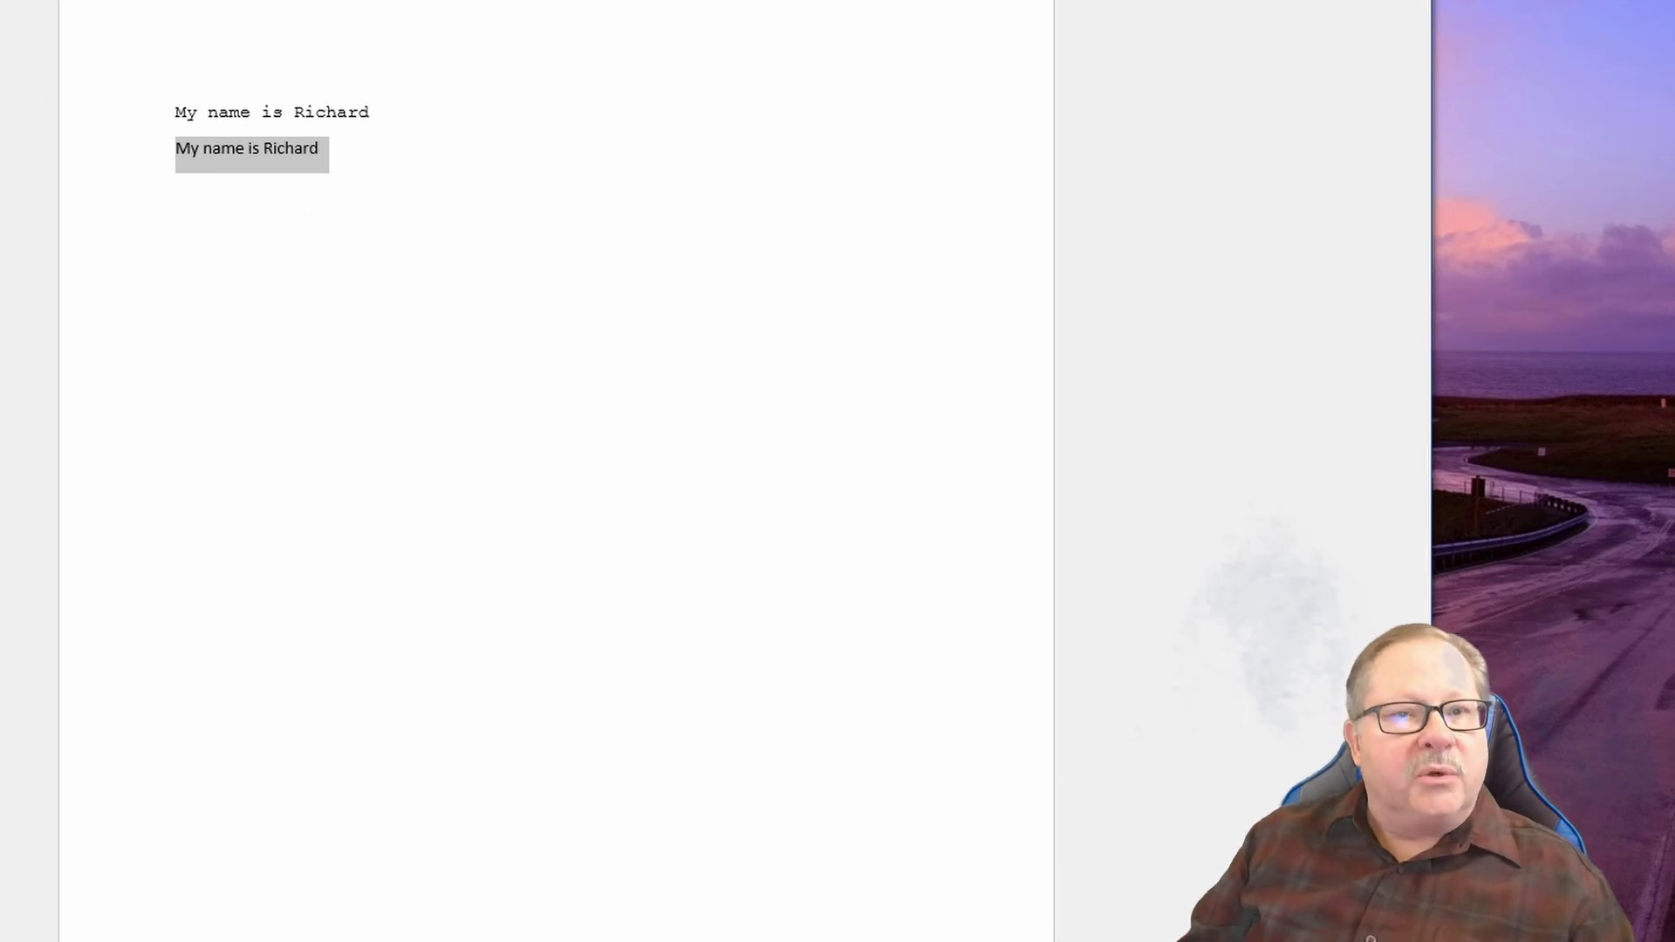
Step: Open the Font dialog for the second line and toggle Kerning for fonts on, then off
key(ctrl+d)
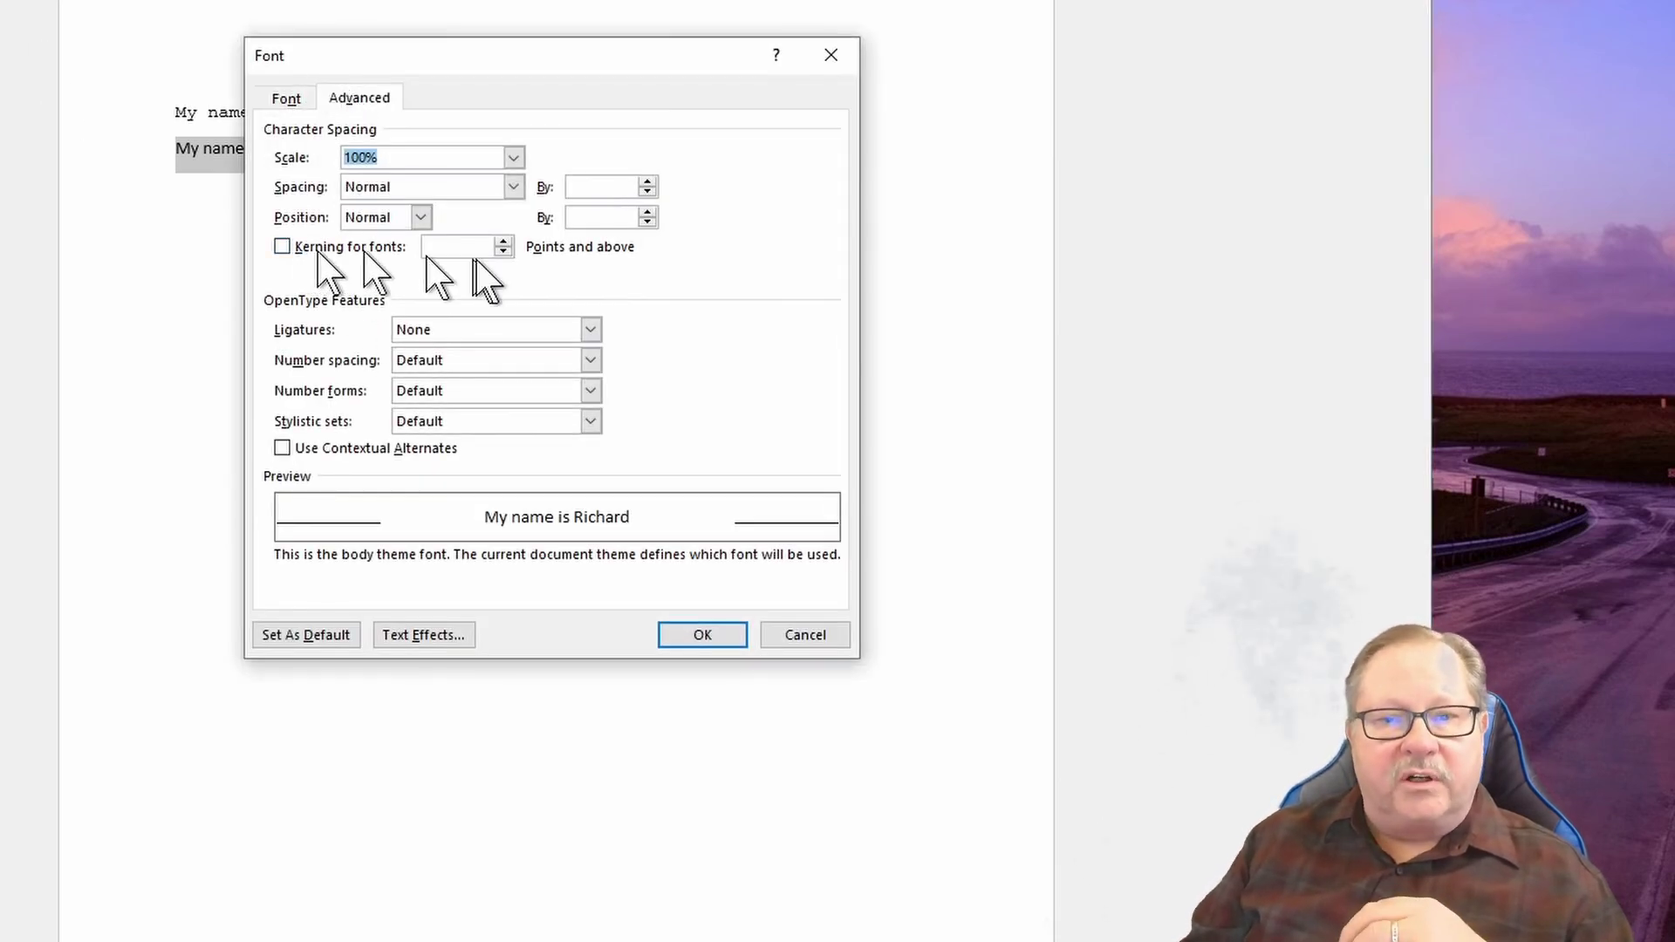
click(281, 247)
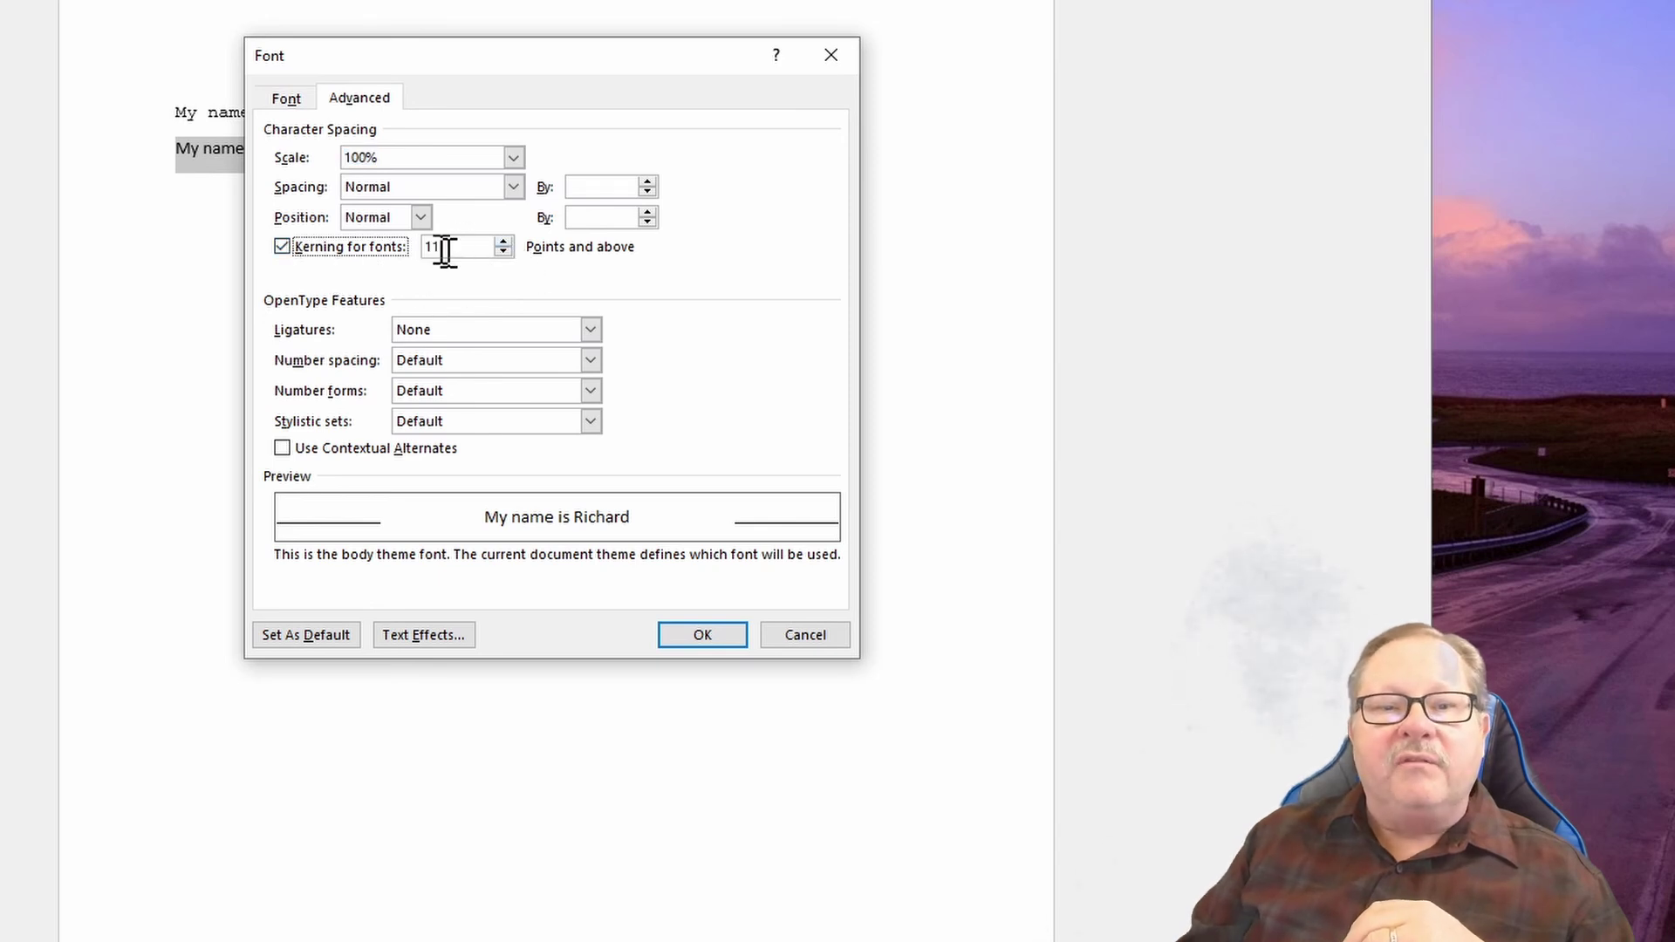
click(281, 247)
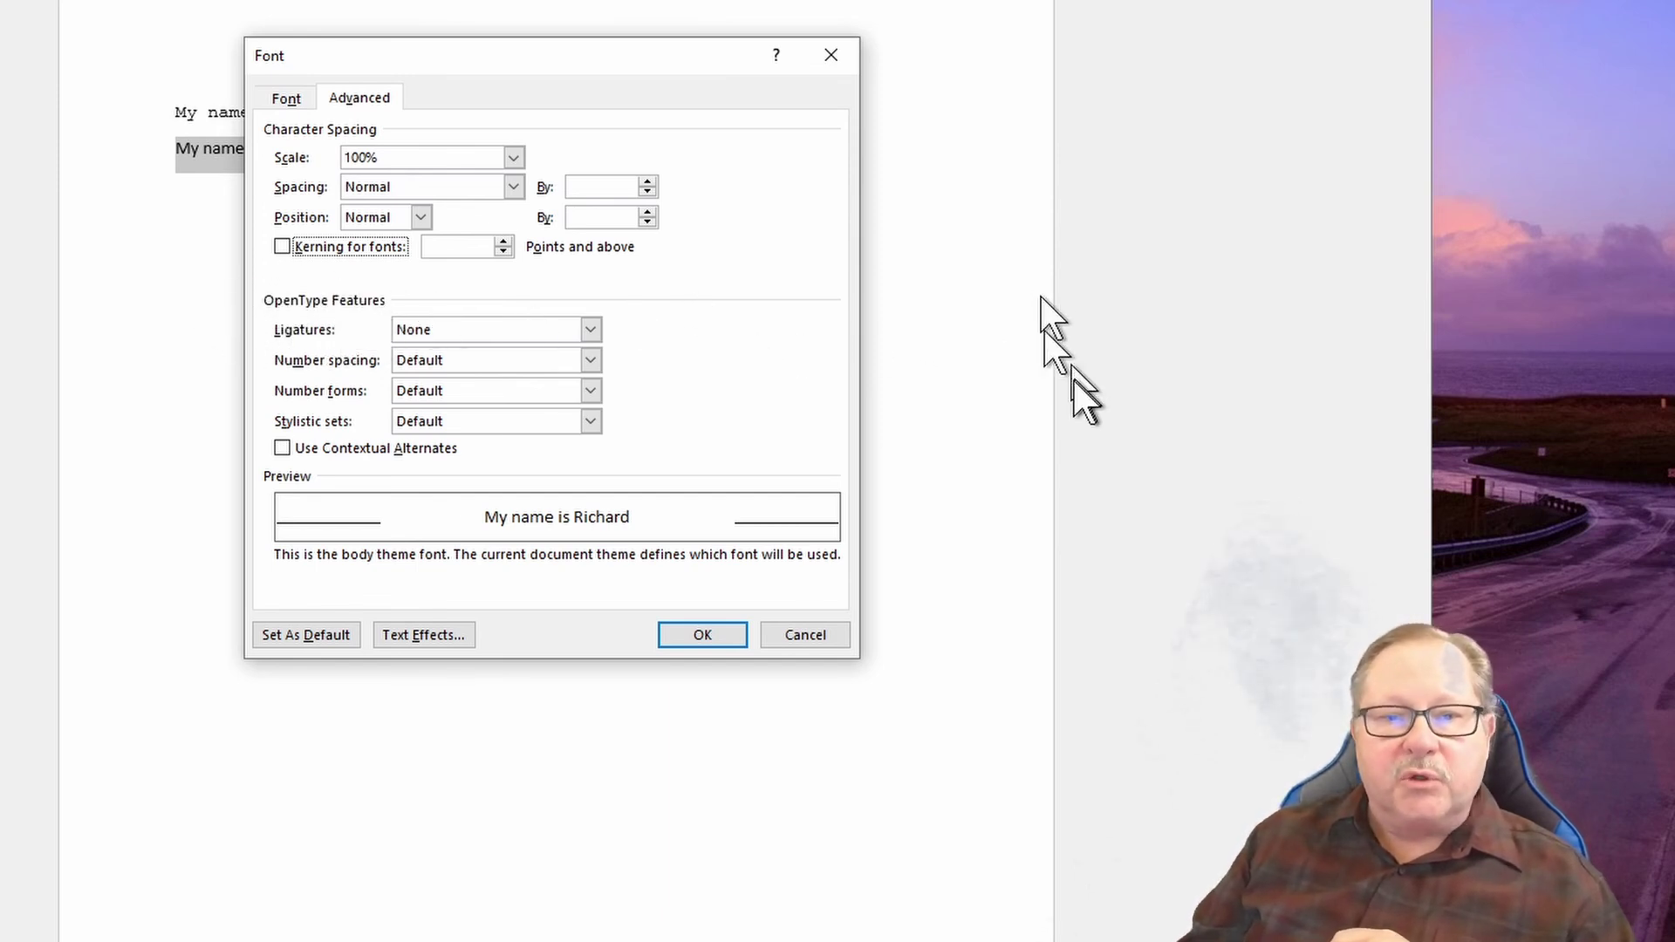
Step: Check Number spacing, Number forms and Stylistic sets, keeping each at Default
click(590, 360)
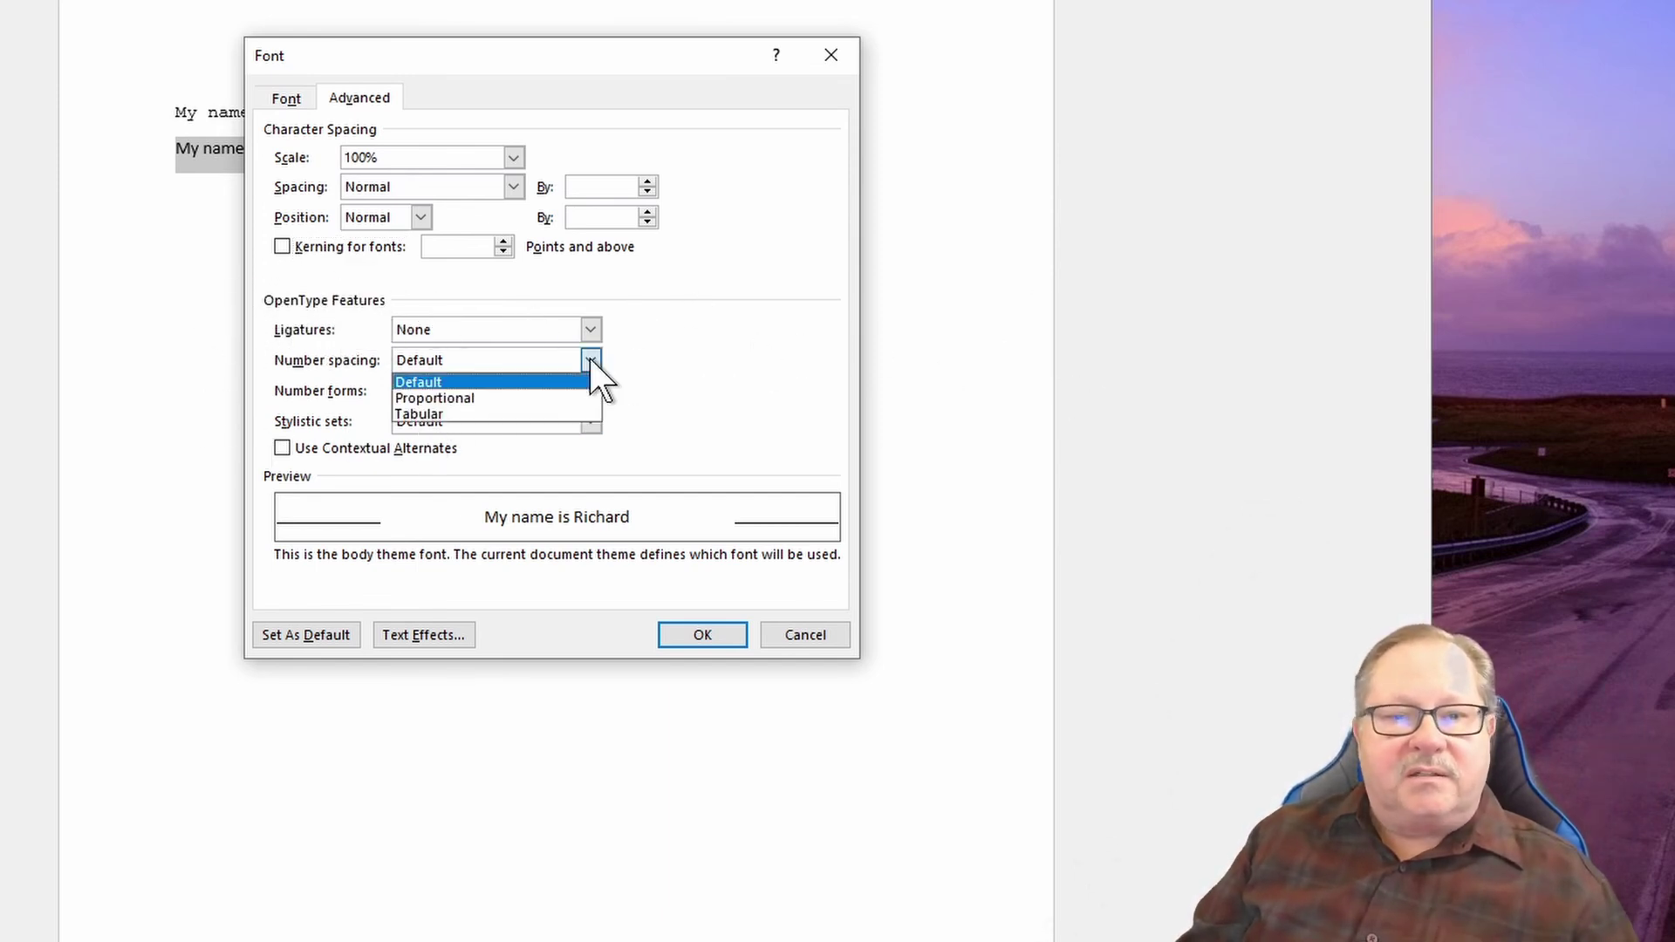
click(590, 362)
click(596, 391)
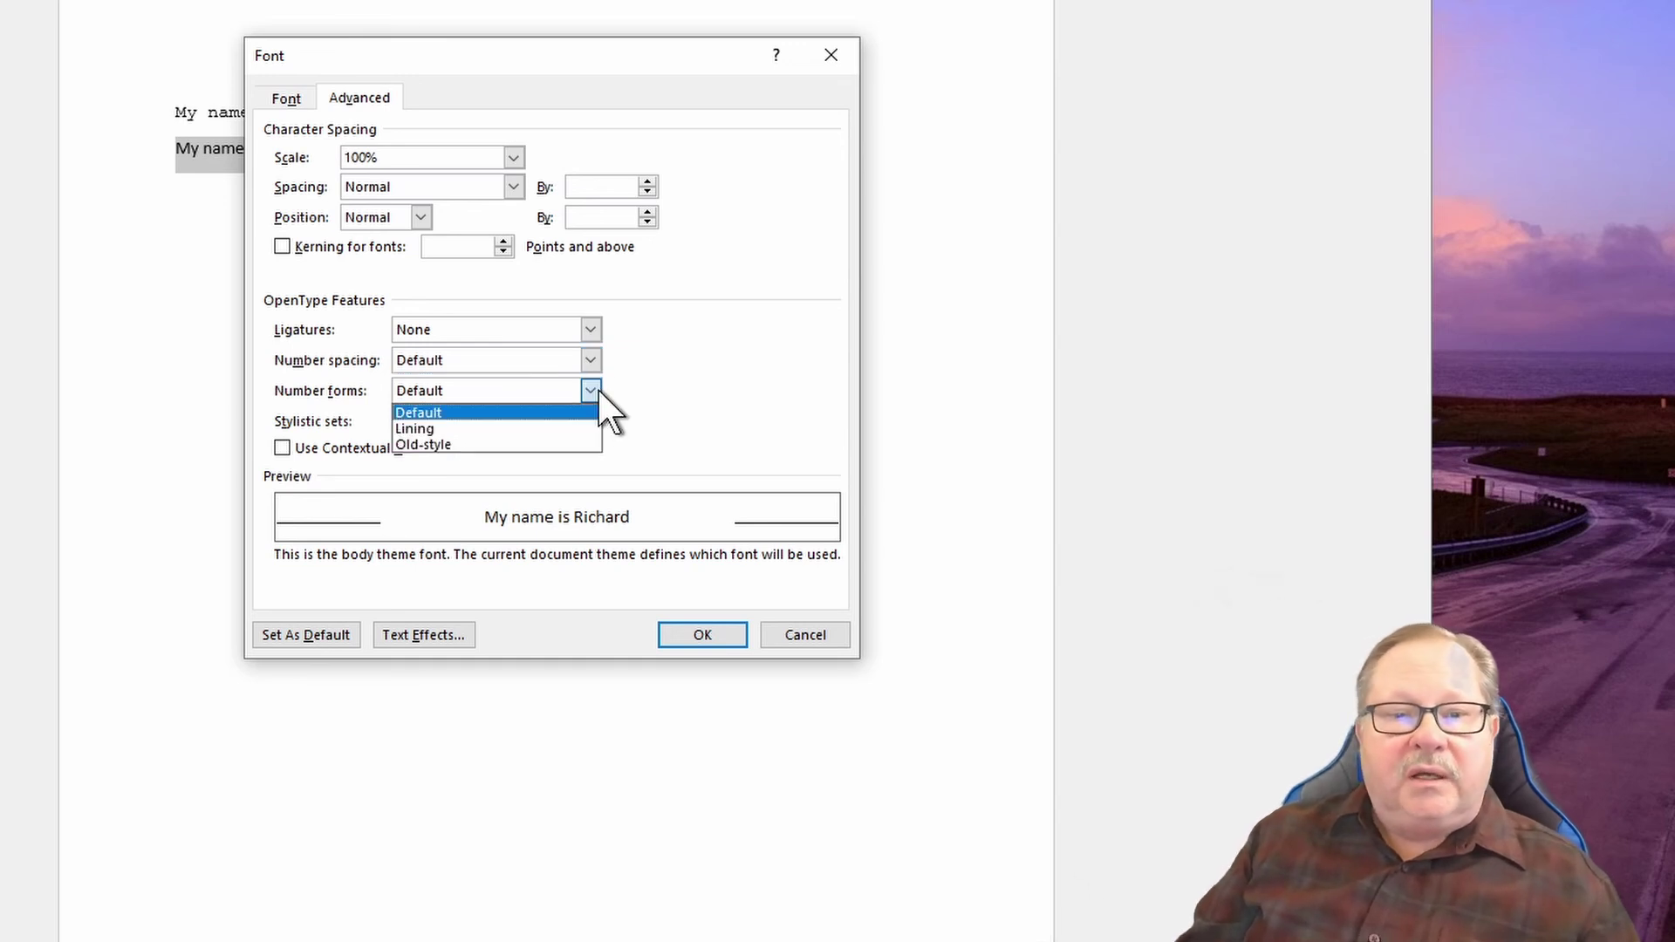
click(593, 393)
click(591, 422)
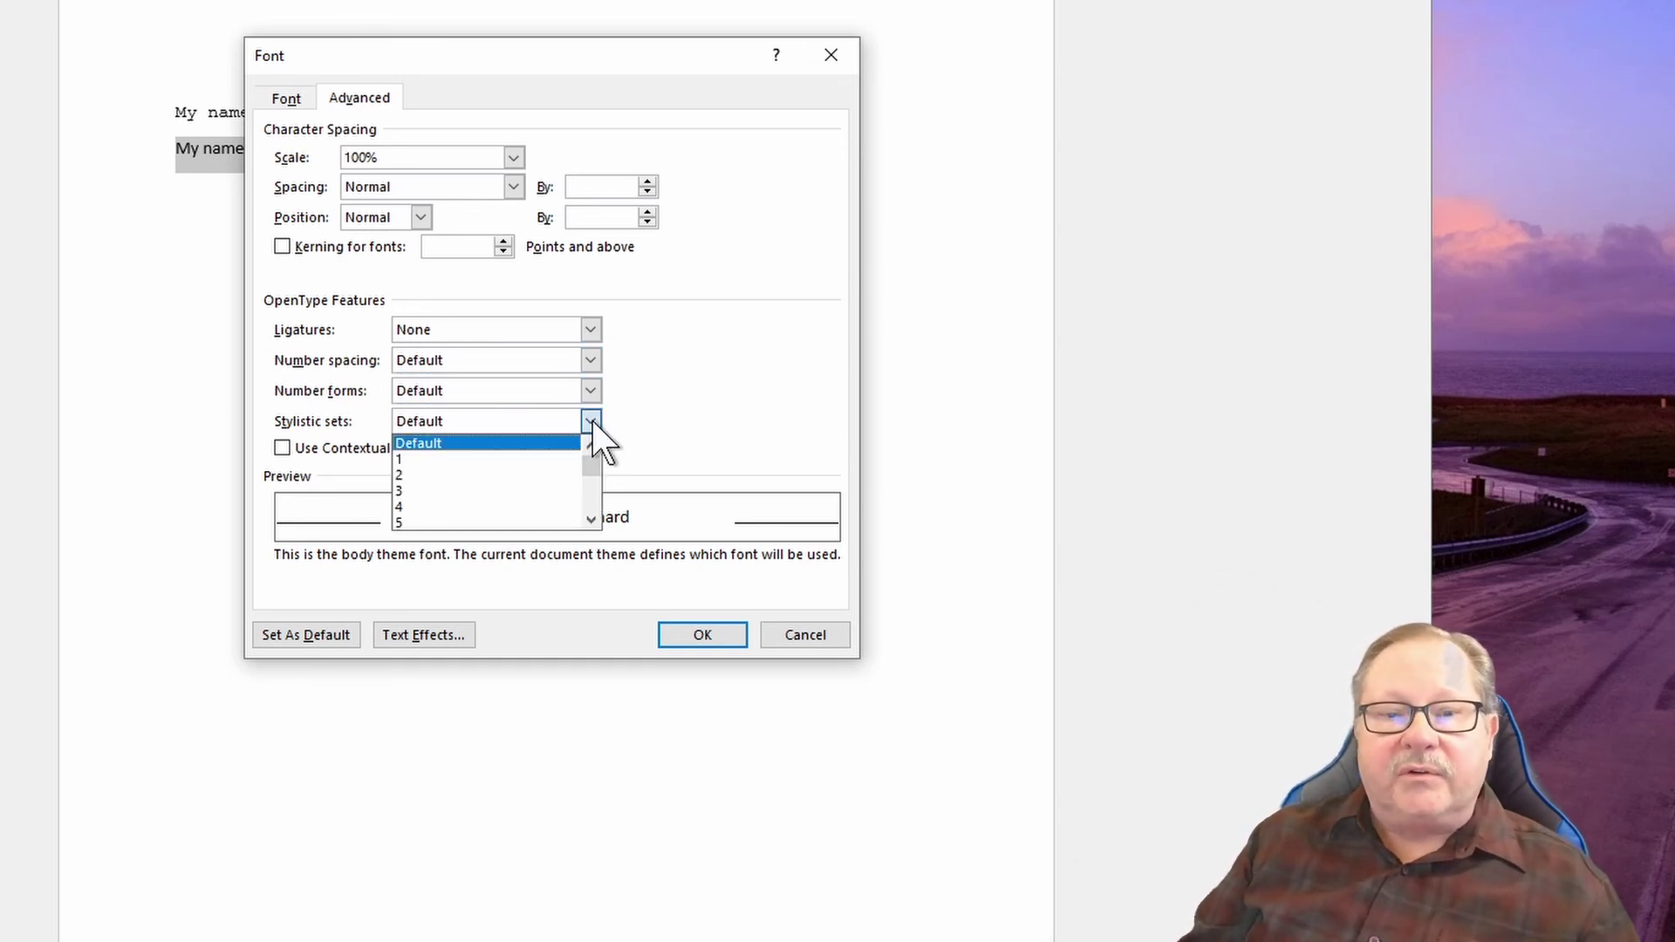
click(593, 422)
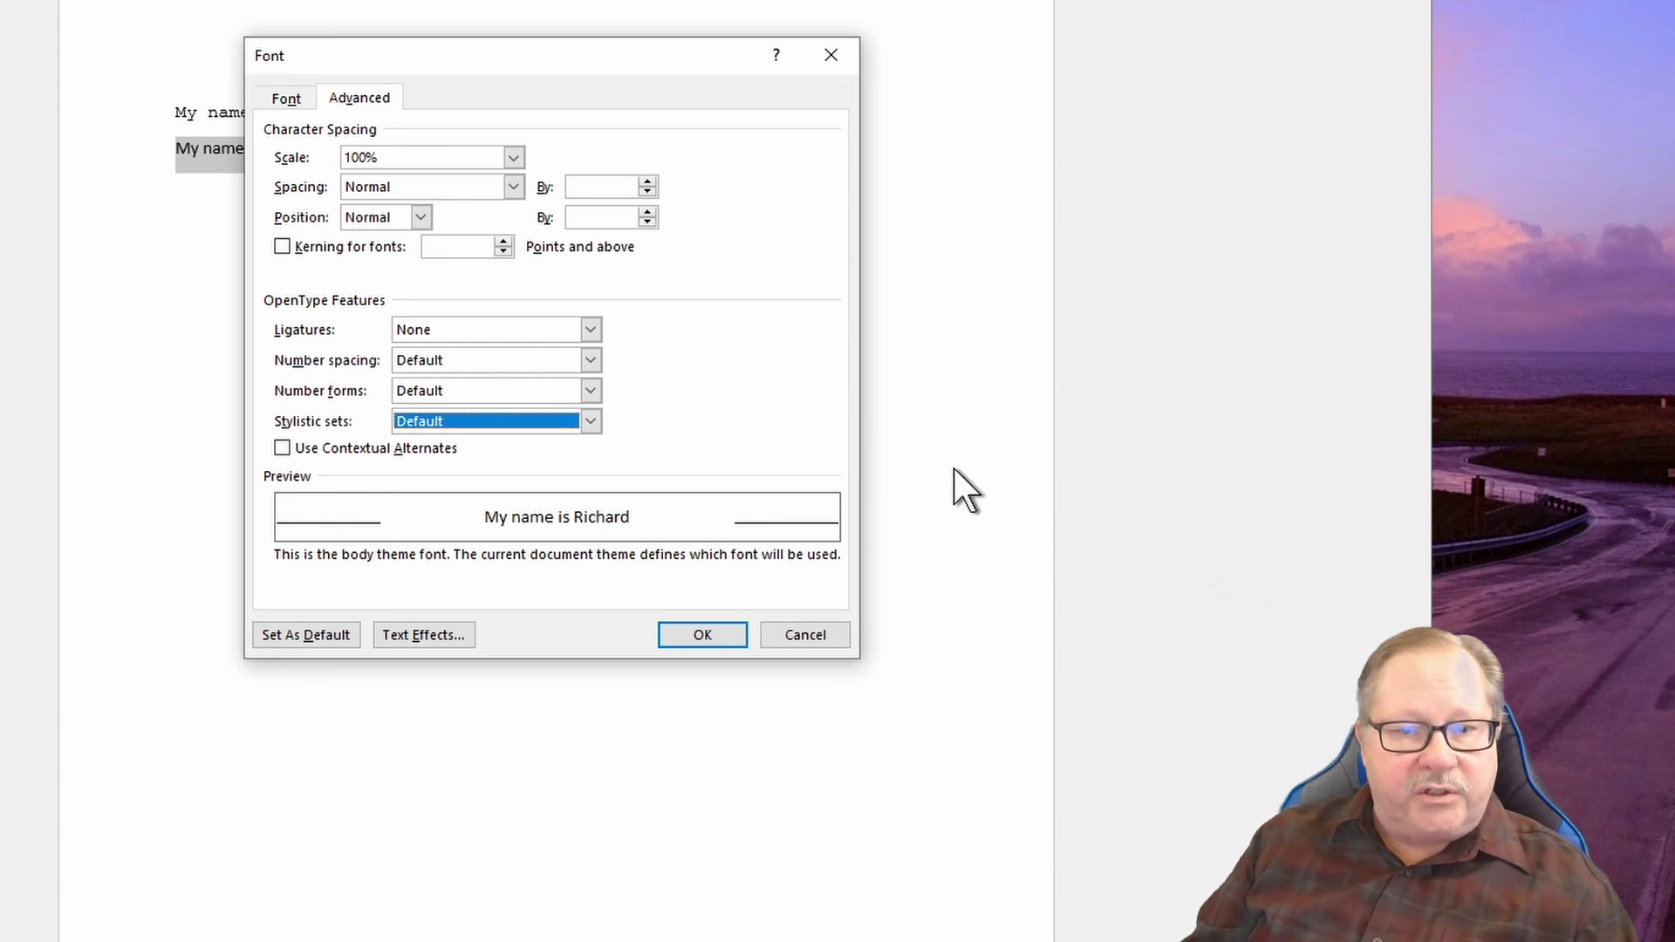
click(409, 637)
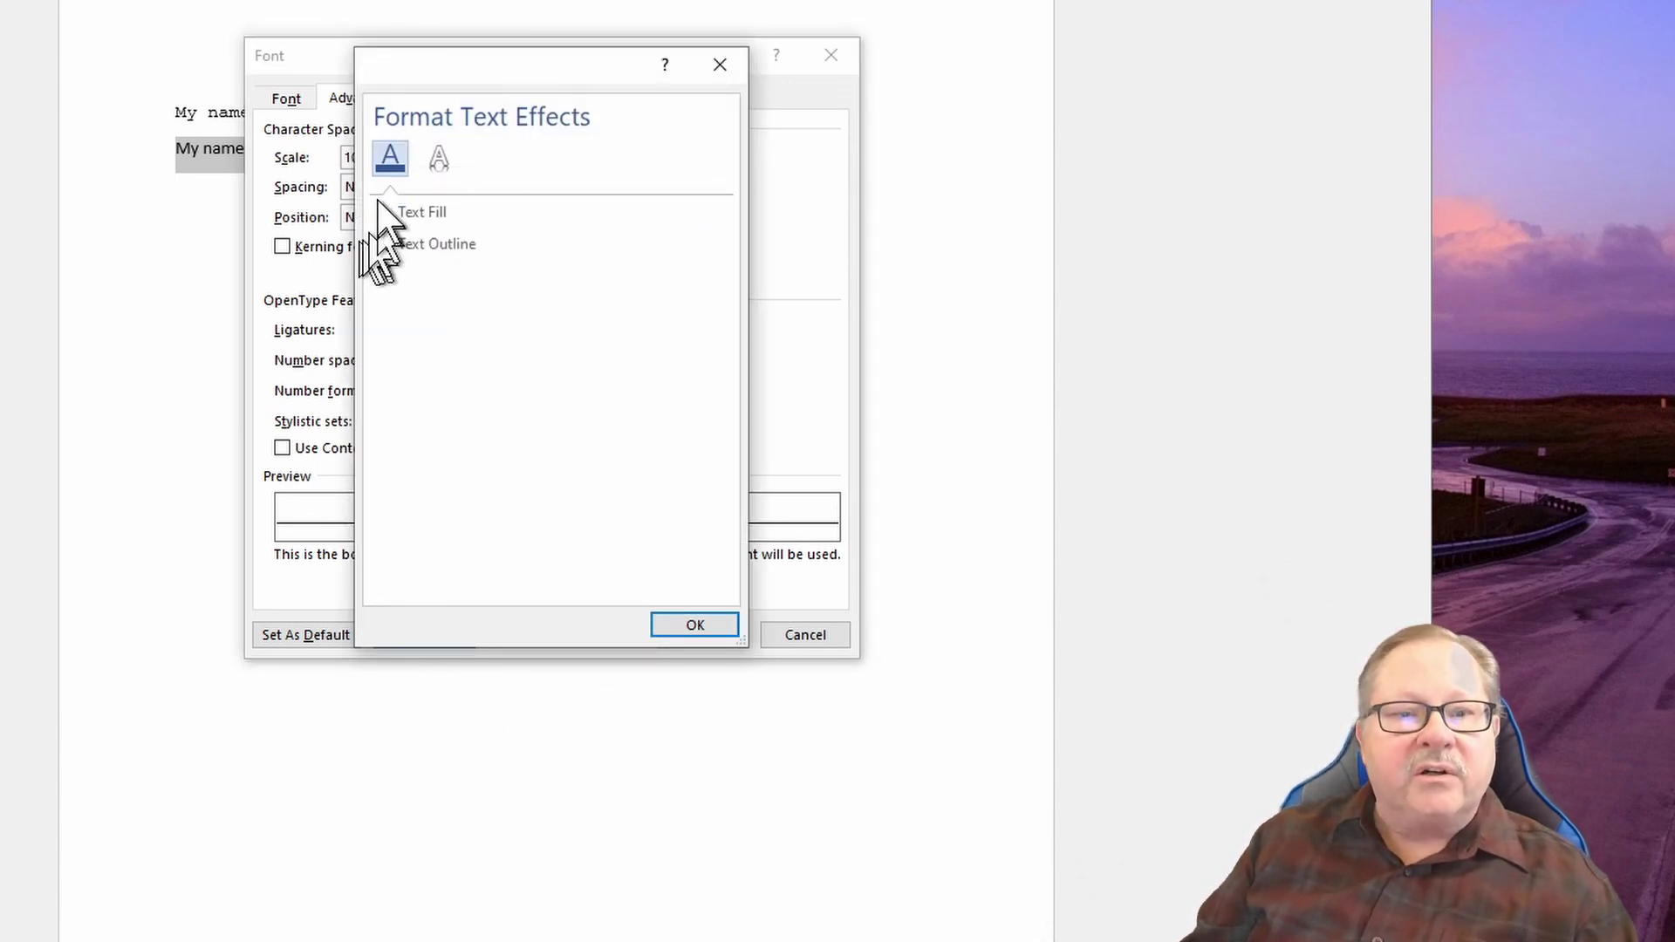
Step: Expand Text Fill in Text Effects, decline Set As Default, and close the Font dialog with OK
click(385, 215)
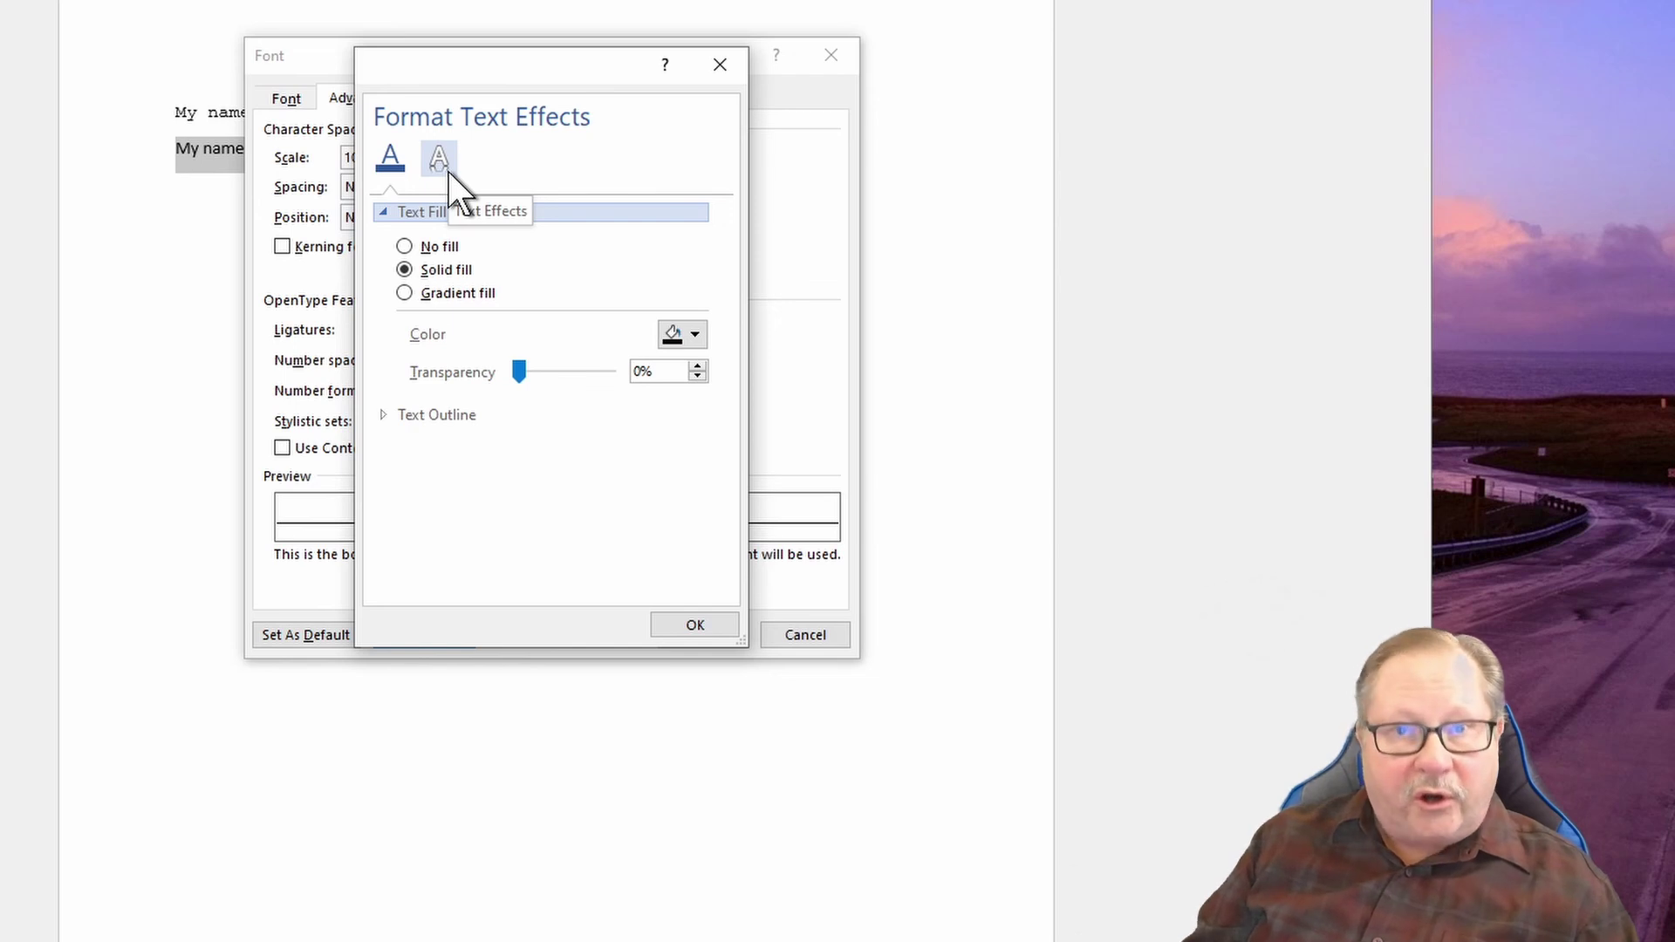
click(696, 621)
click(310, 636)
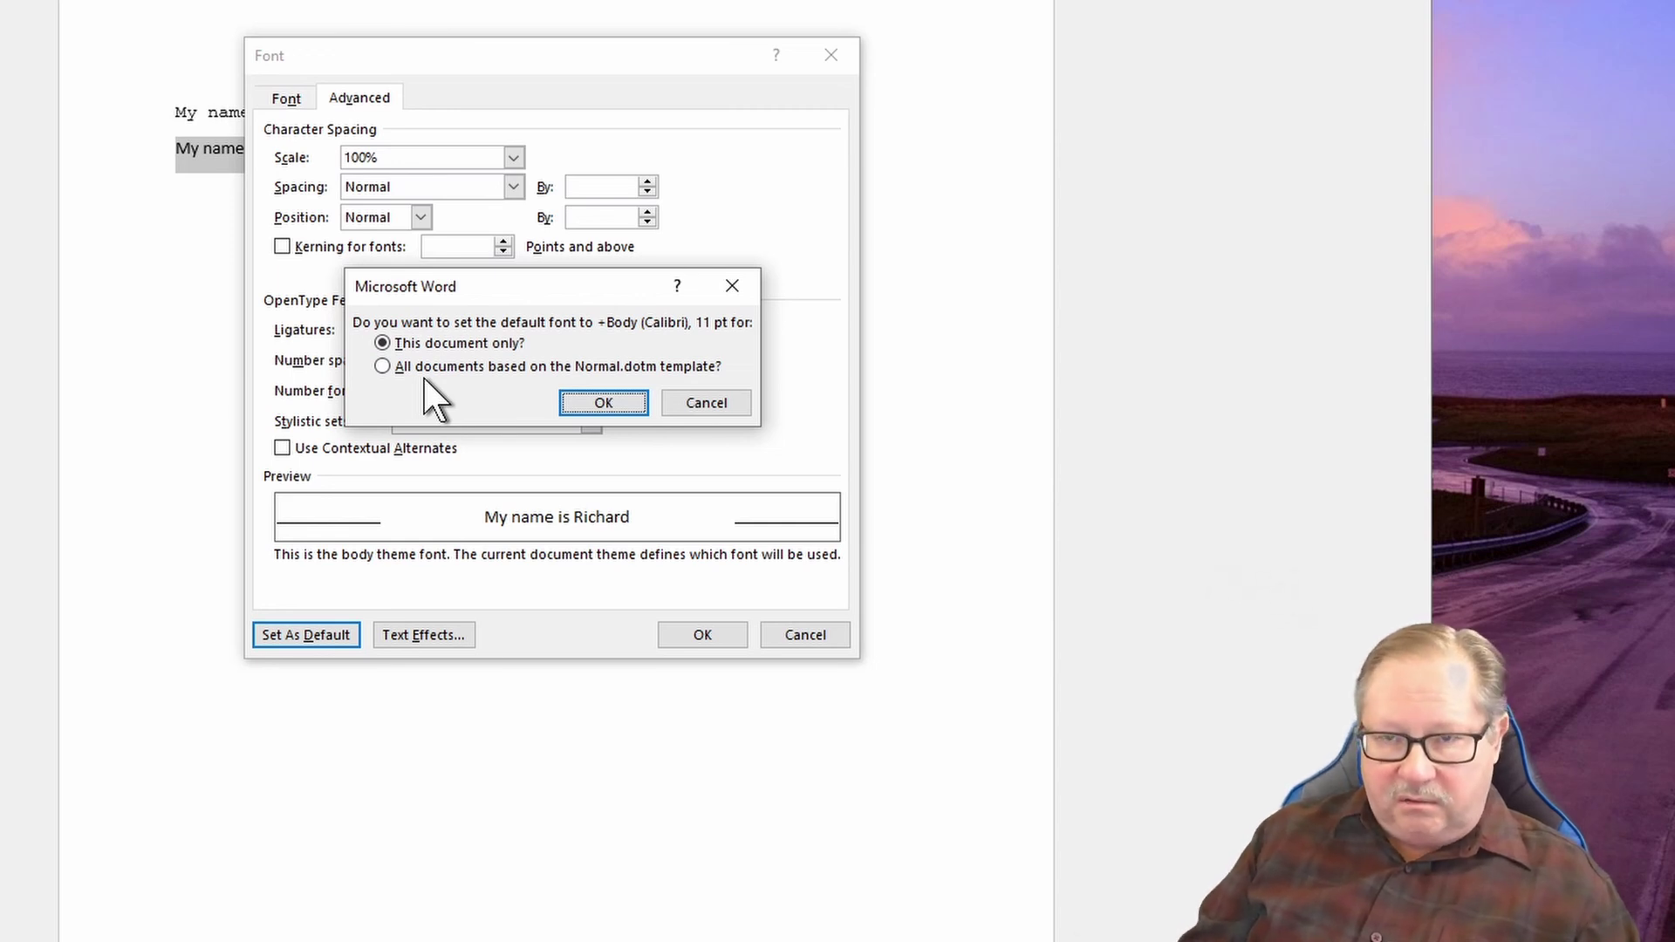
click(703, 406)
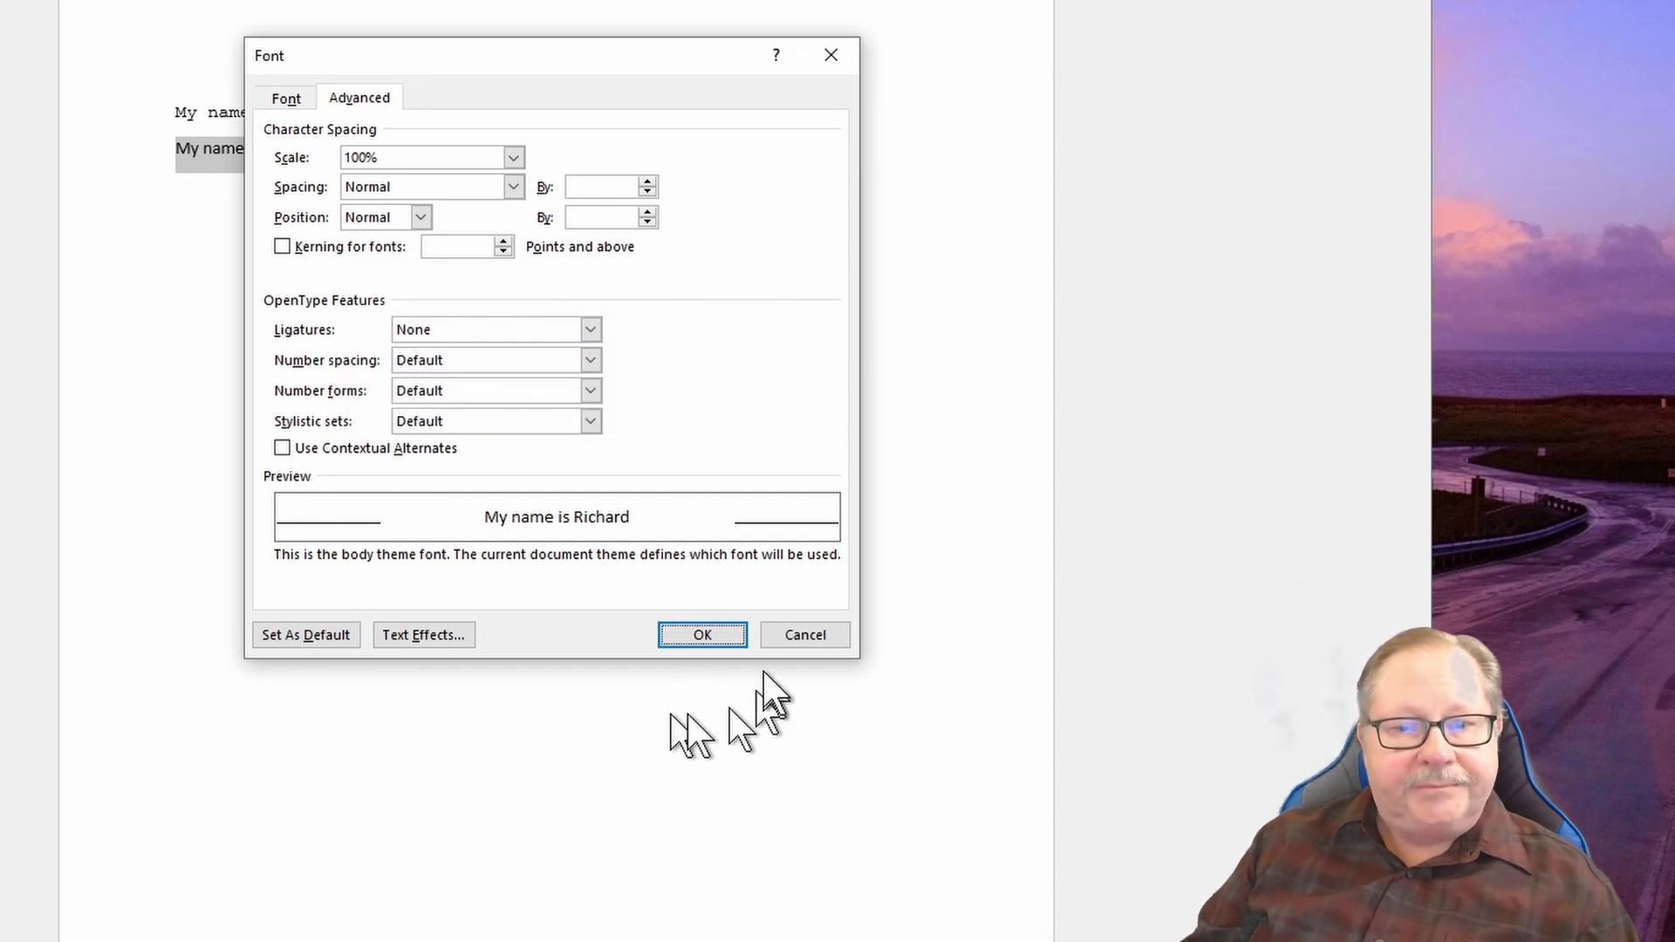
click(705, 636)
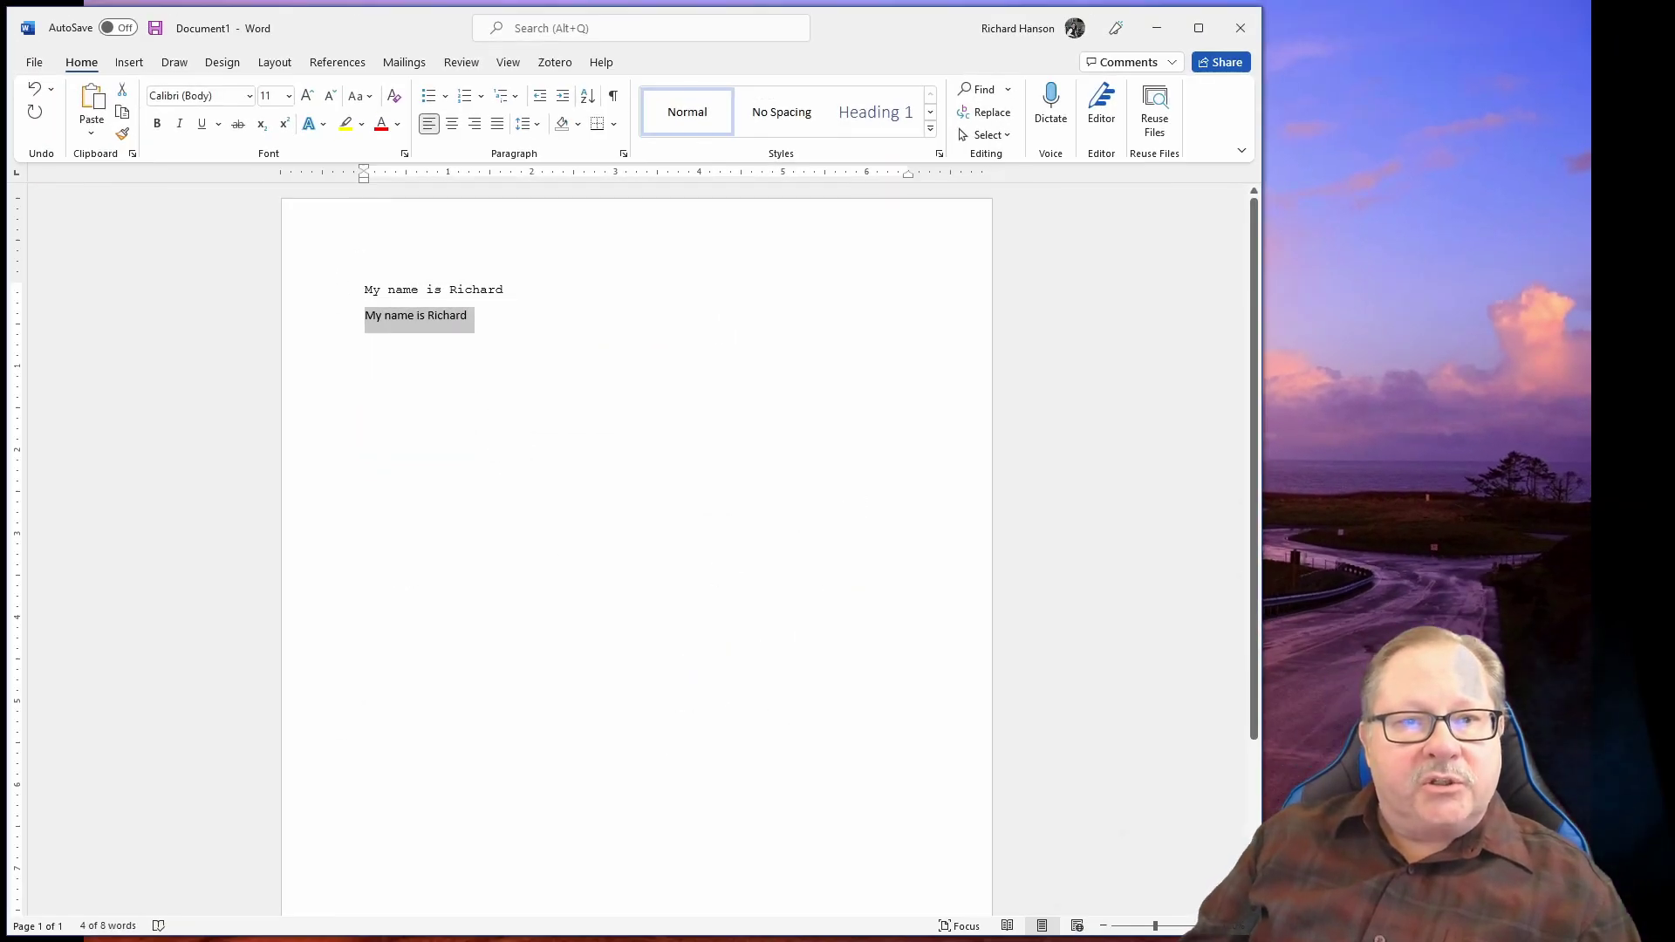